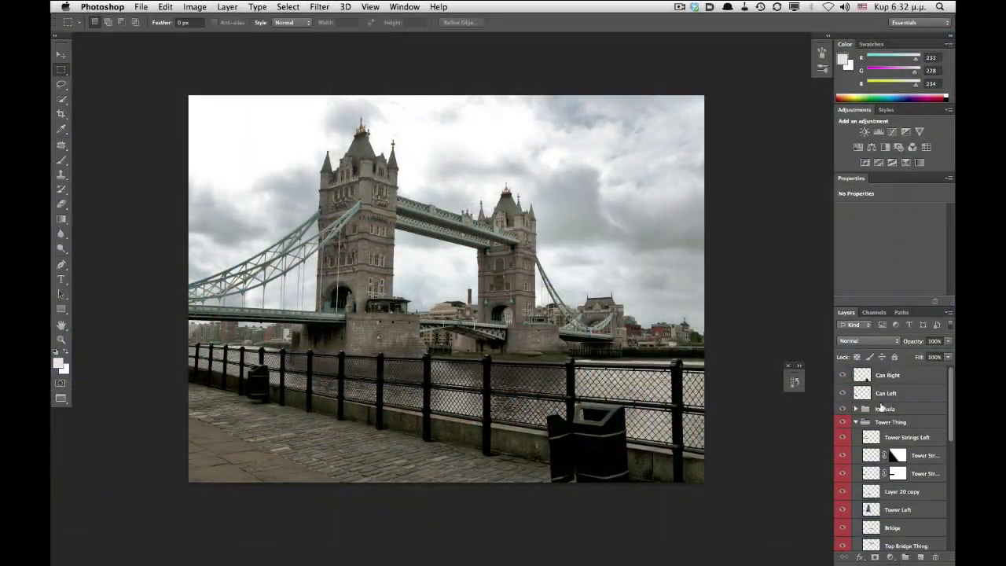
- Hide the can layers and the upper Tower Thing layers one by one to reveal the original photo
click(842, 376)
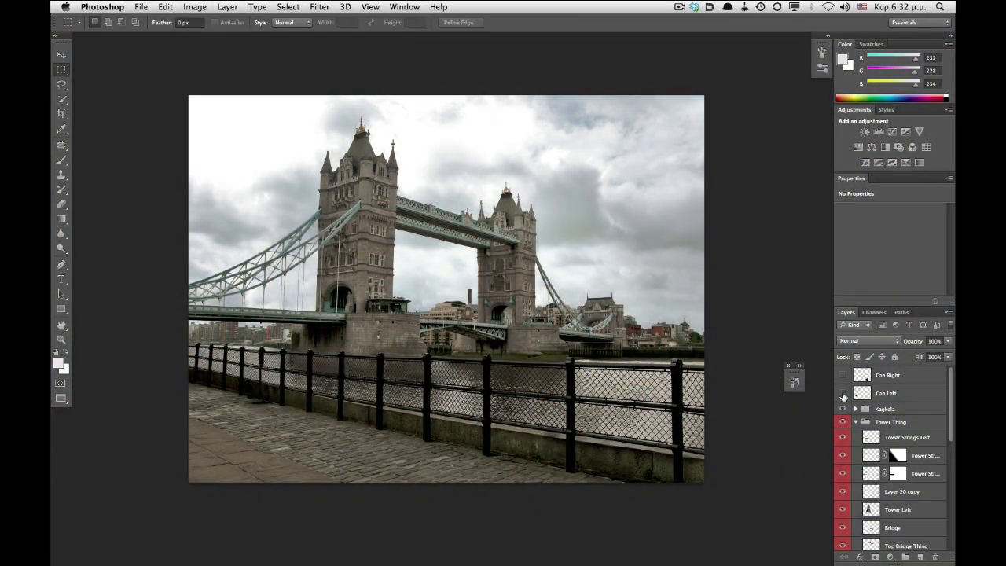
click(842, 408)
click(842, 408)
click(842, 436)
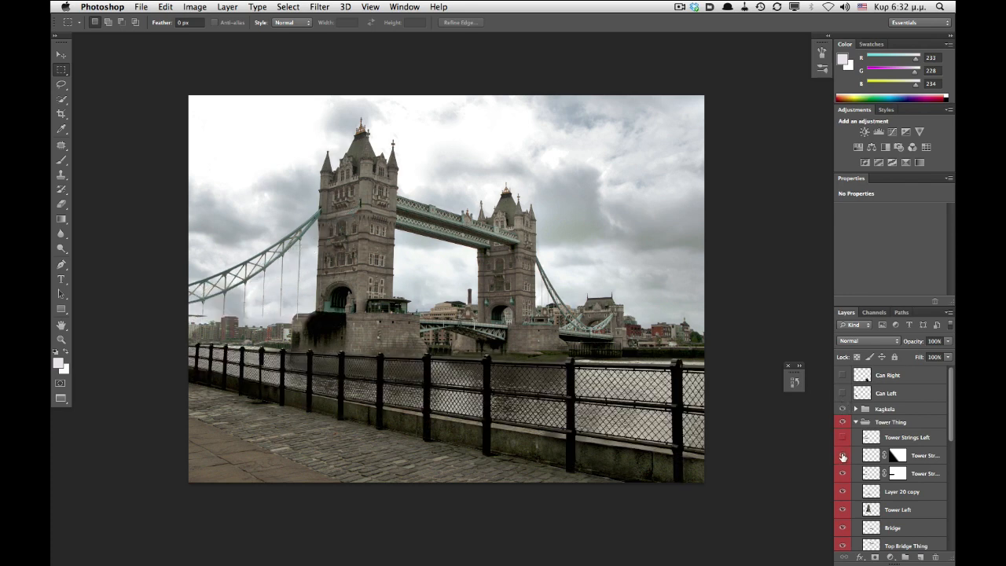
click(842, 473)
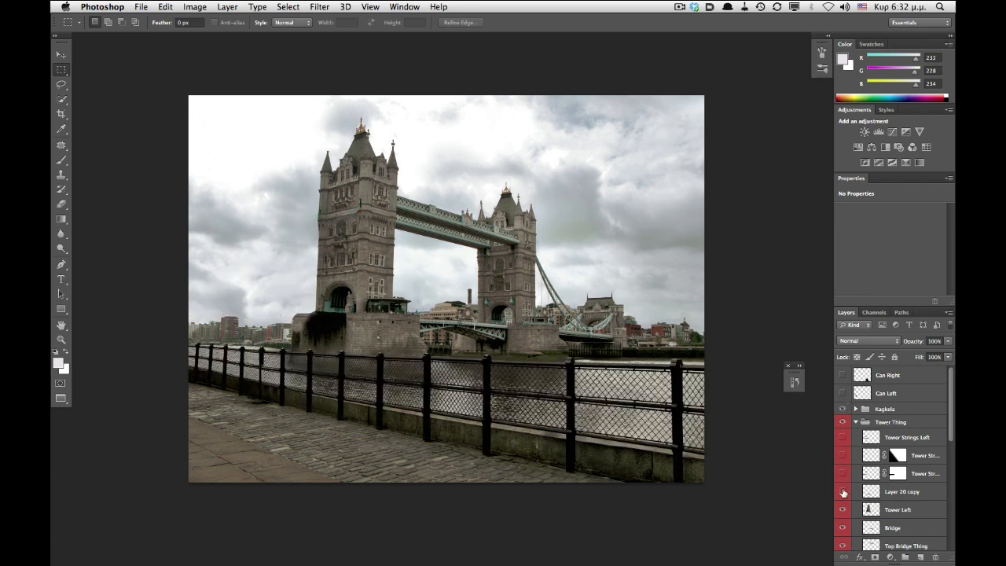
click(843, 491)
click(843, 509)
click(842, 527)
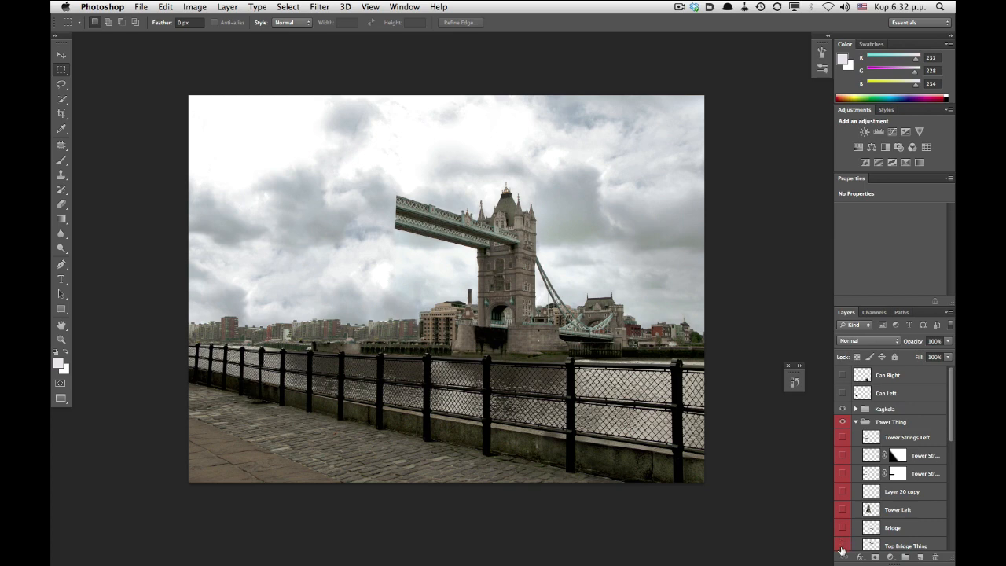
click(842, 545)
- Hide the remaining bridge and tower layers further down the layer list, including Layer 22
scroll(844, 526, down, 3)
click(842, 522)
scroll(843, 525, down, 1)
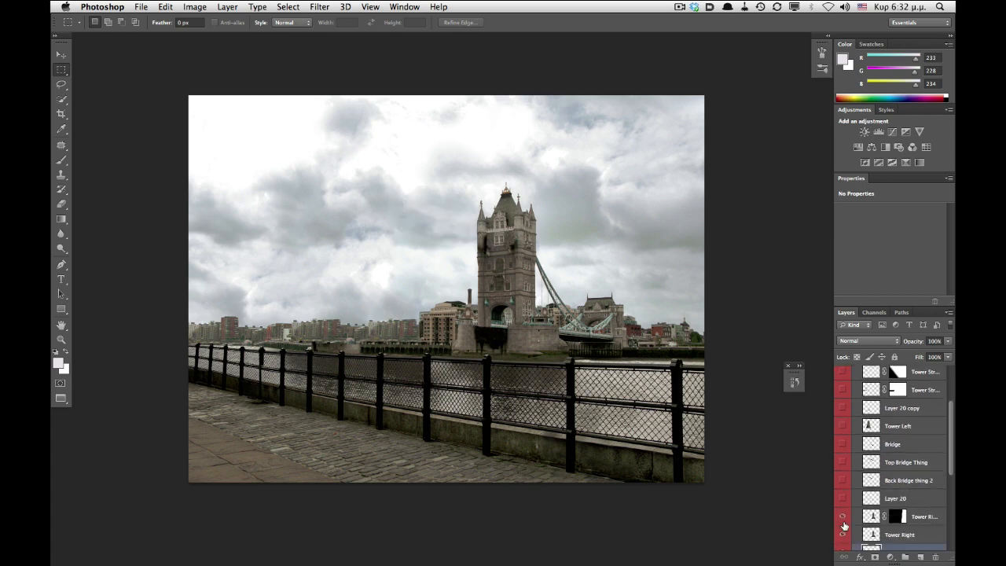
scroll(844, 516, down, 1)
click(843, 509)
click(843, 524)
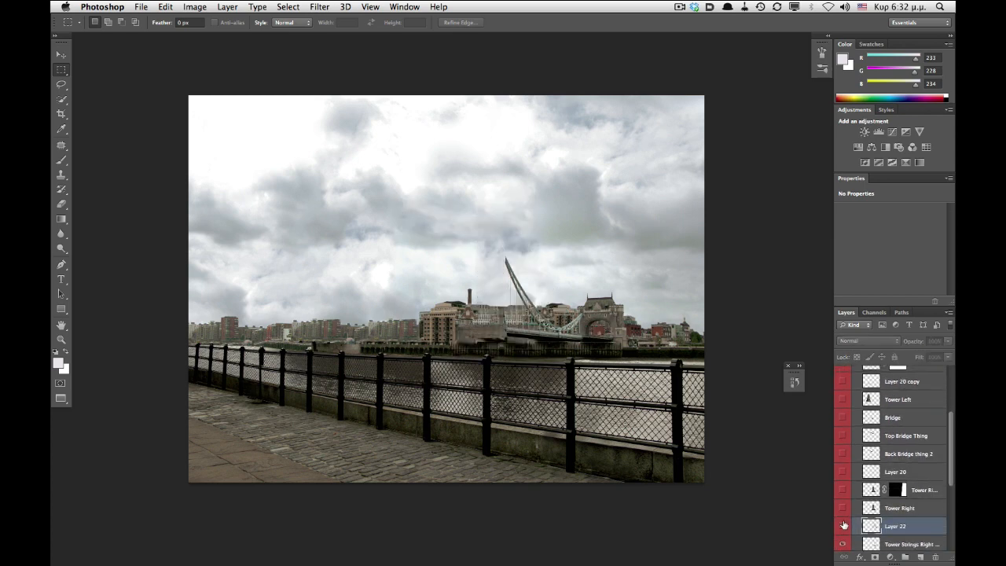
- Switch to Cinema 4D and orbit the viewport around the Tower Bridge scene
key(super+Tab)
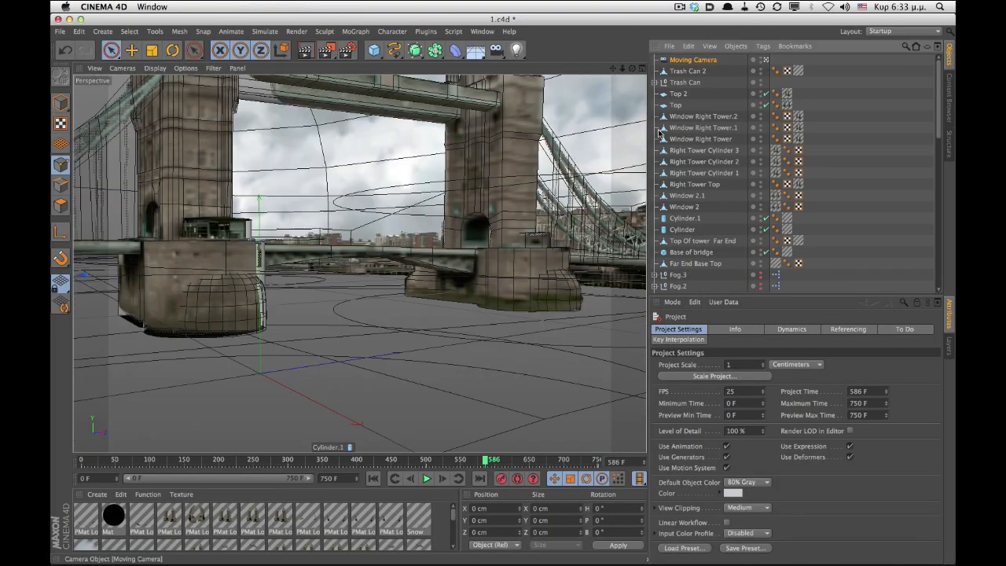
scroll(460, 227, down, 8)
alt+drag(315, 224, 377, 231)
alt+middle_drag(377, 232, 268, 293)
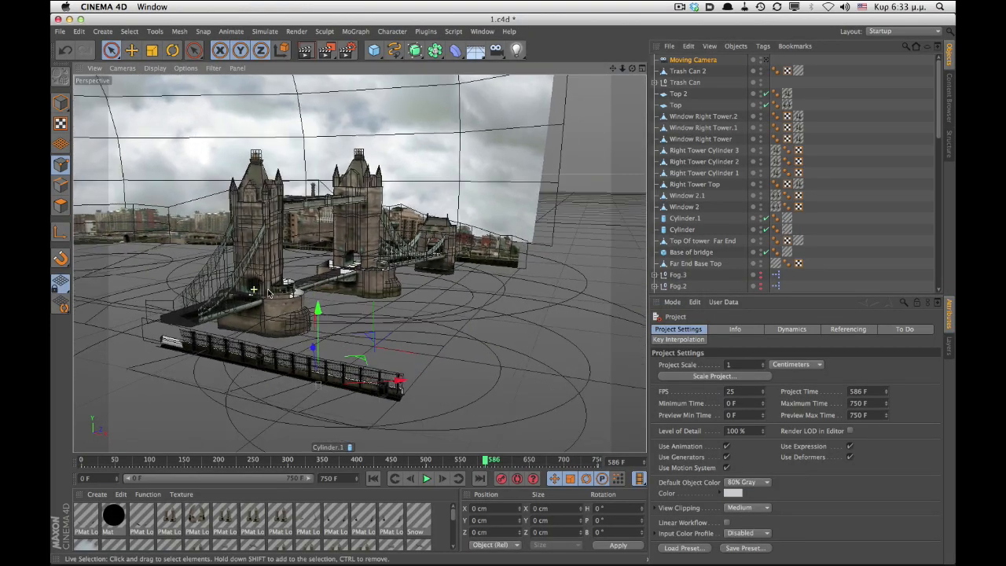
alt+right_drag(267, 293, 331, 275)
- Turn off texture display in the viewport and orbit closer to the bridge towers
key(n)
key(q)
alt+drag(387, 322, 297, 275)
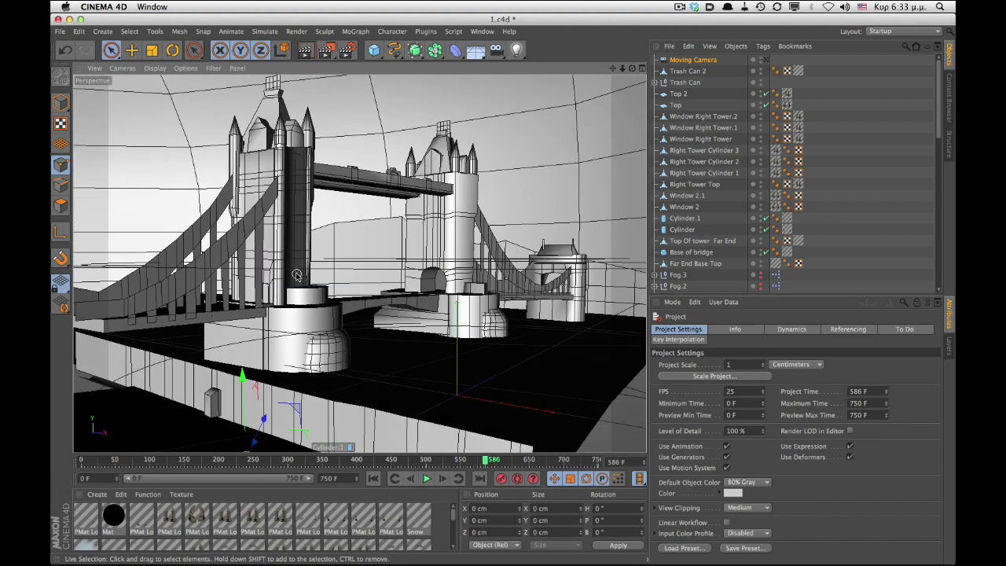
alt+drag(257, 294, 292, 306)
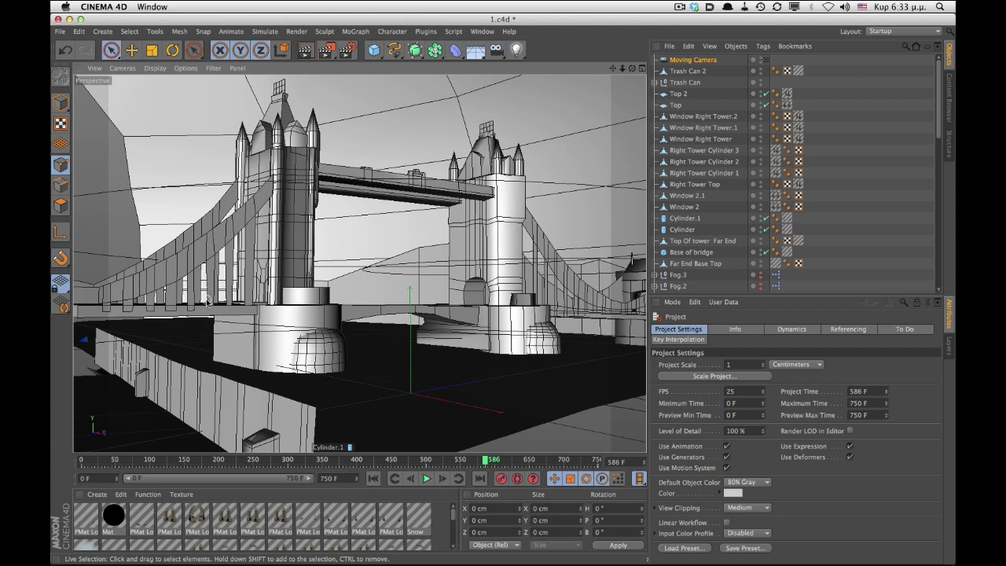
- Set the viewport to Gouraud Shading (Lines) and toggle texture display
key(space)
key(n)
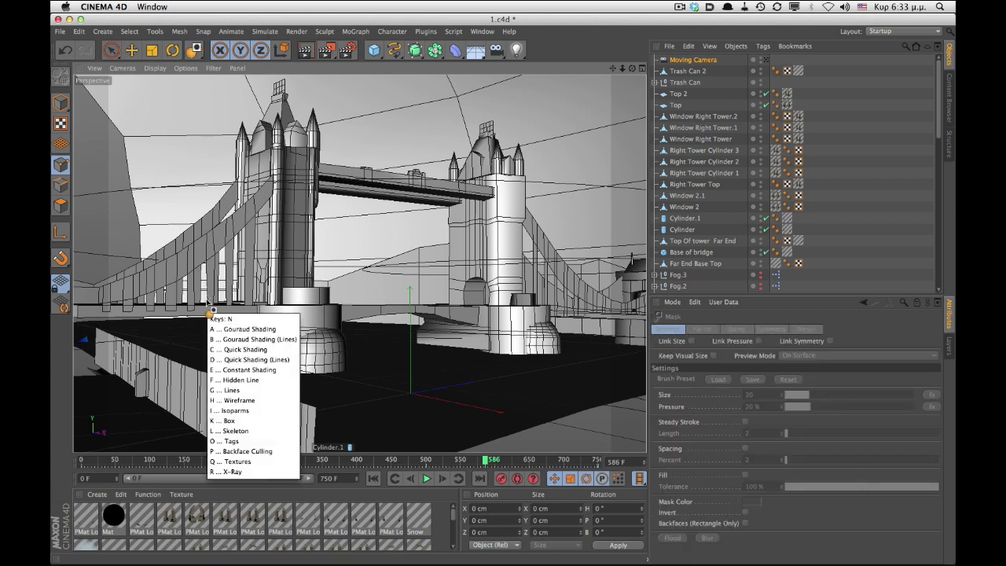
key(b)
key(n)
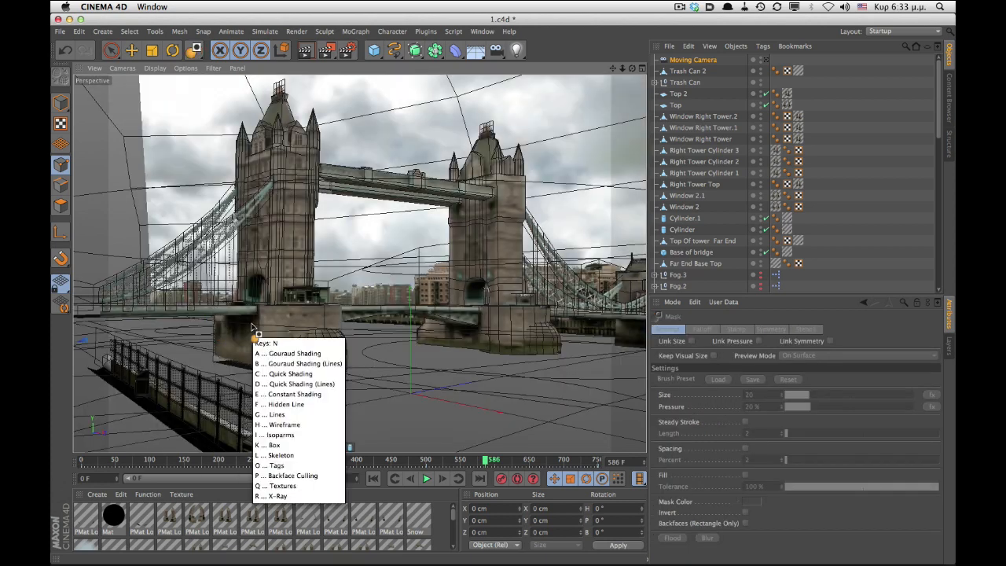
key(q)
- Zoom and orbit around the bridge base and the riverside fence
scroll(259, 291, up, 6)
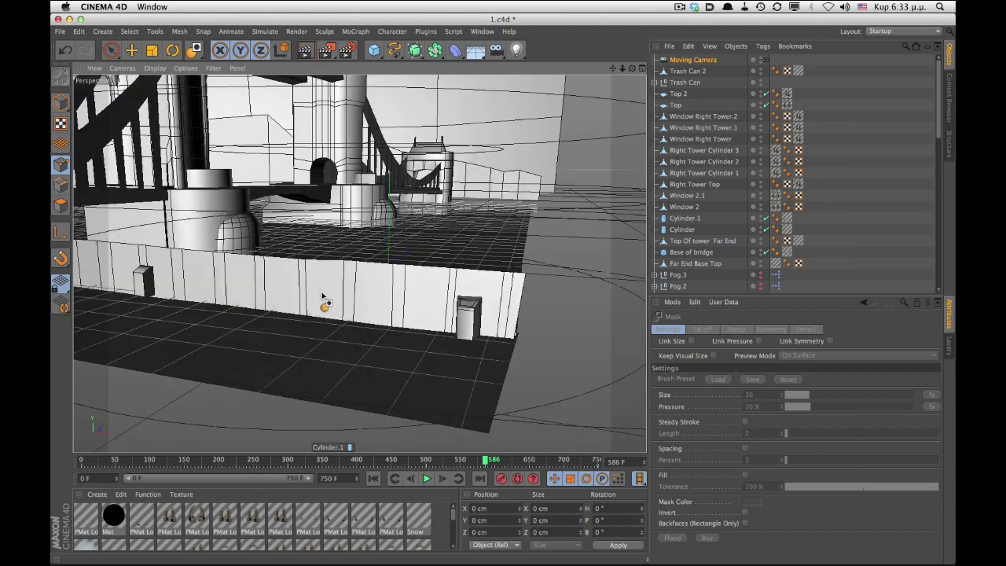
key(space)
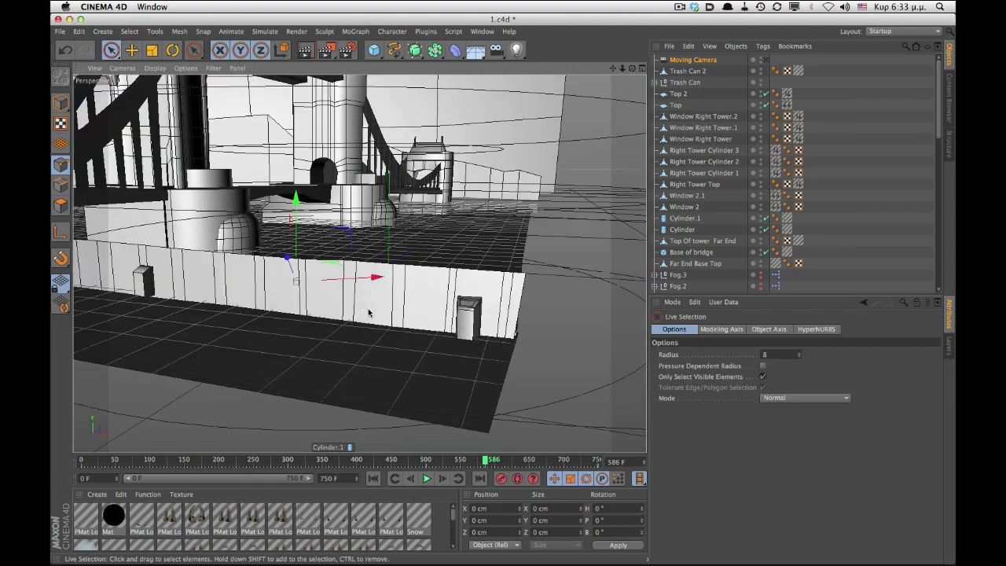
alt+drag(368, 312, 500, 275)
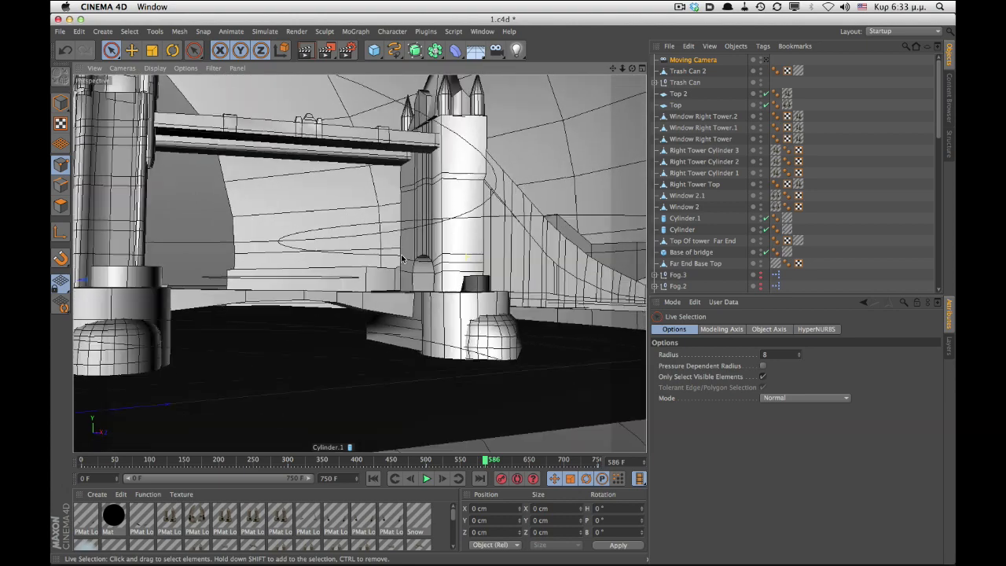
alt+drag(401, 258, 358, 315)
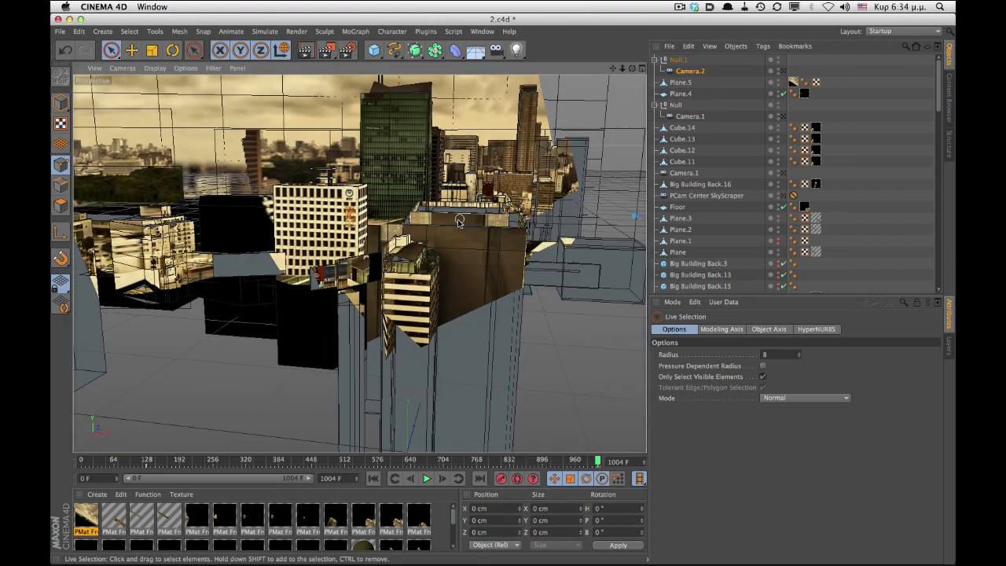
- Switch the viewport to Hidden Line display and orbit through the city scene
alt+drag(432, 277, 352, 323)
key(n)
key(f)
alt+right_drag(347, 323, 398, 306)
alt+middle_drag(400, 243, 330, 297)
alt+right_drag(330, 296, 379, 326)
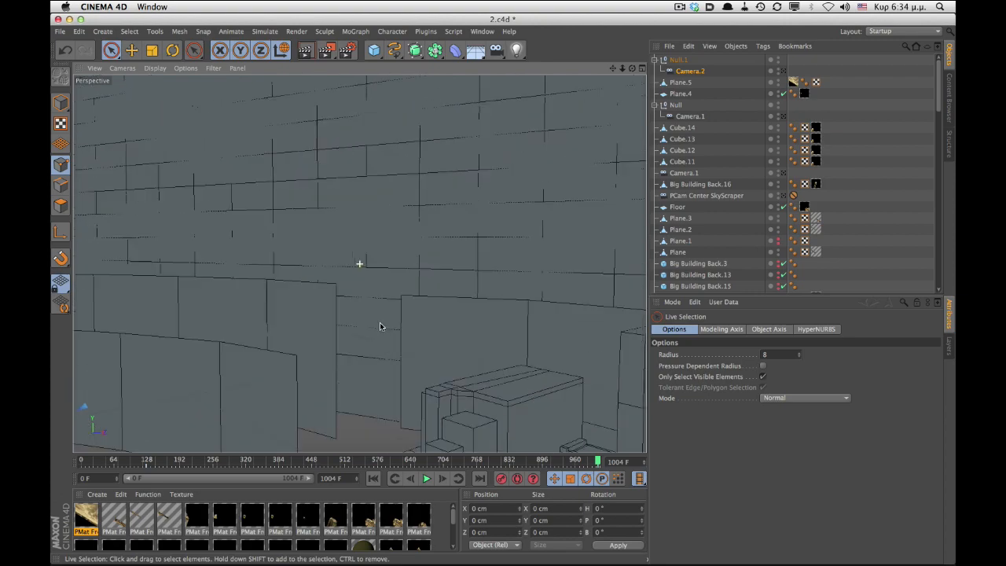
alt+drag(327, 321, 191, 335)
alt+right_drag(191, 334, 110, 362)
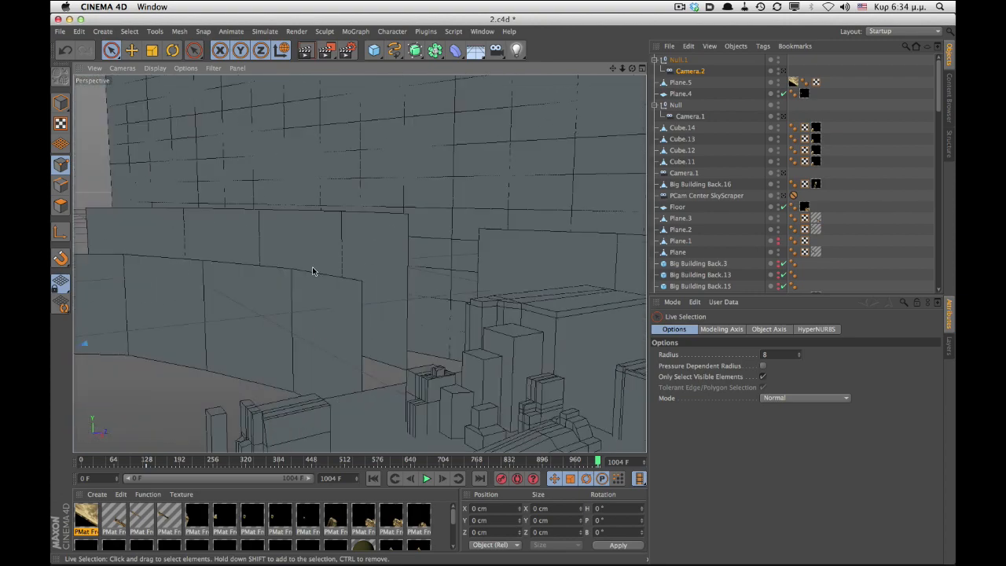
- Toggle texture display back on and orbit around the textured city buildings
key(n)
key(q)
mouse_move(287, 288)
alt+mouse_down()
mouse_move(385, 254)
mouse_move(478, 258)
mouse_move(279, 263)
mouse_move(312, 286)
alt+mouse_up()
alt+drag(510, 262, 417, 275)
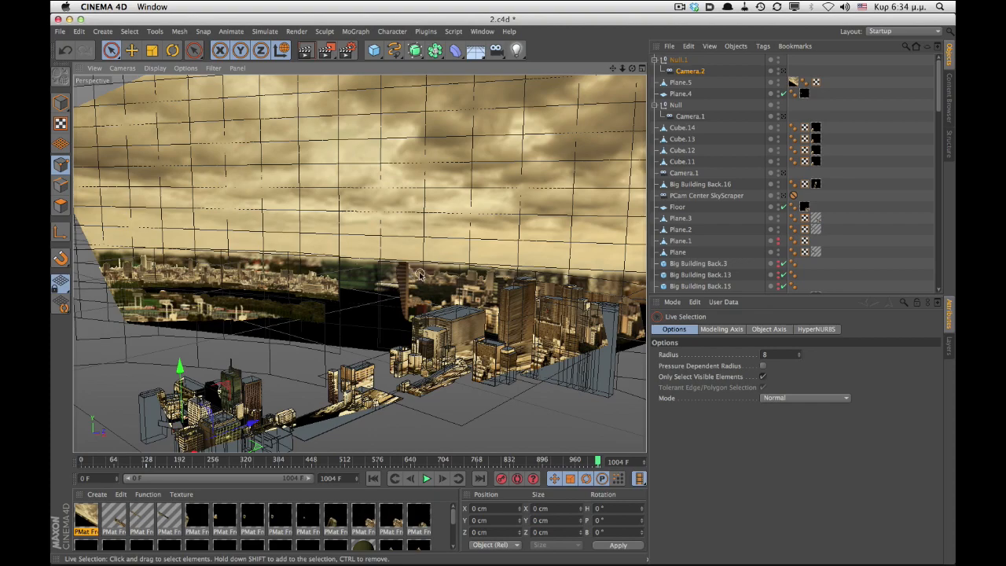
alt+drag(488, 293, 454, 318)
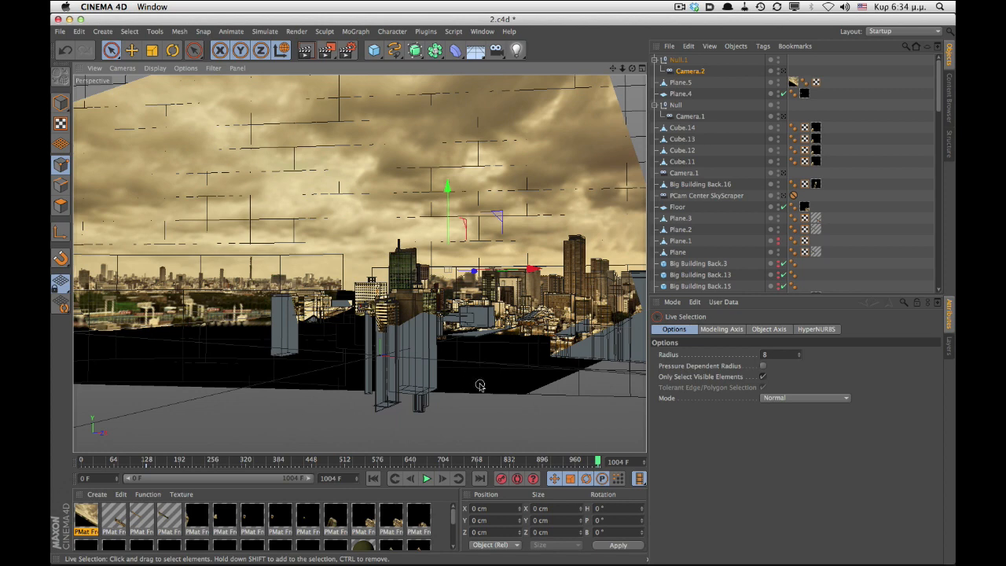
- Switch to the 3.c4d project
key(v)
mouse_move(477, 407)
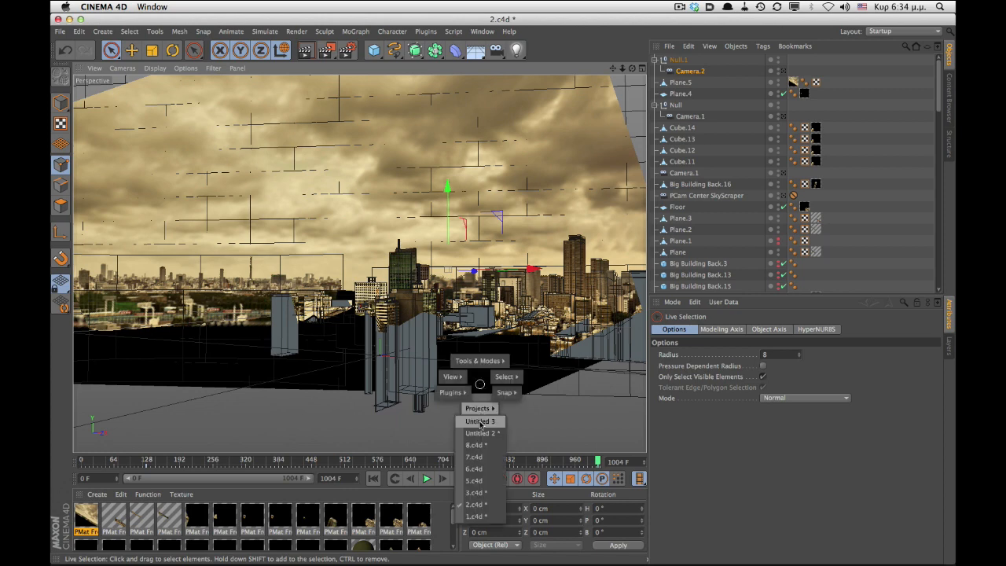
click(473, 492)
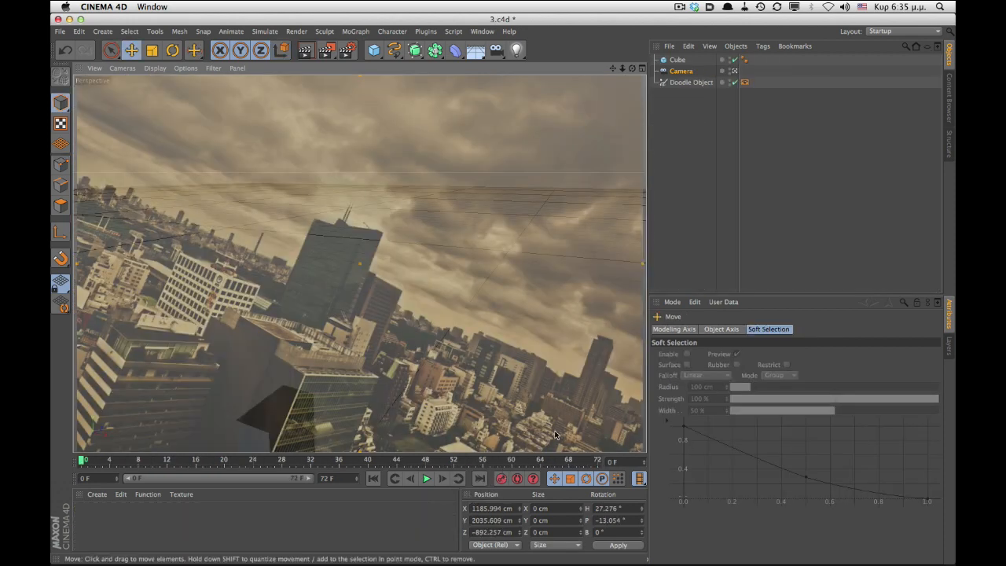
- Select the Camera object and set its bank rotation to -22°
click(681, 72)
drag(828, 388, 776, 381)
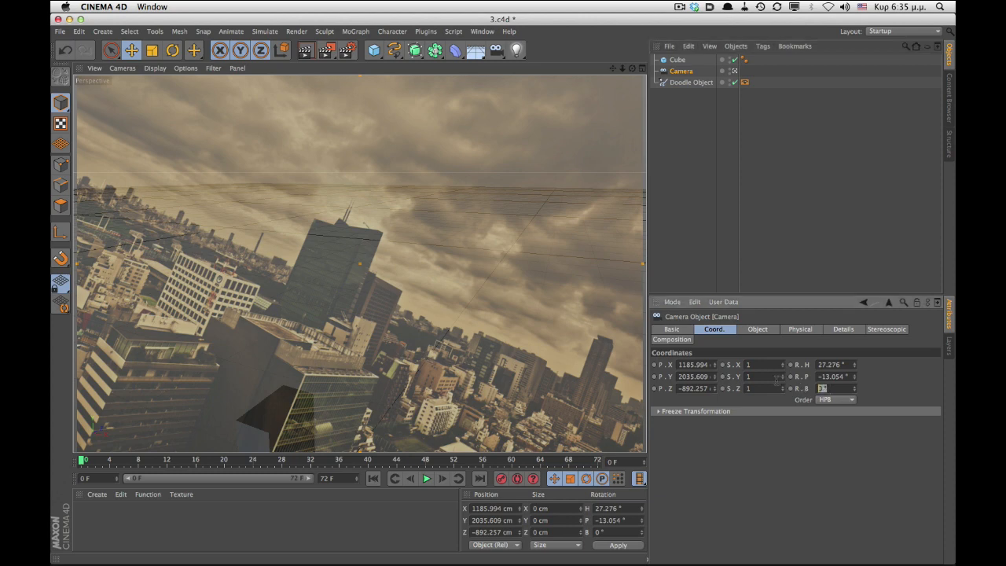
key(Return)
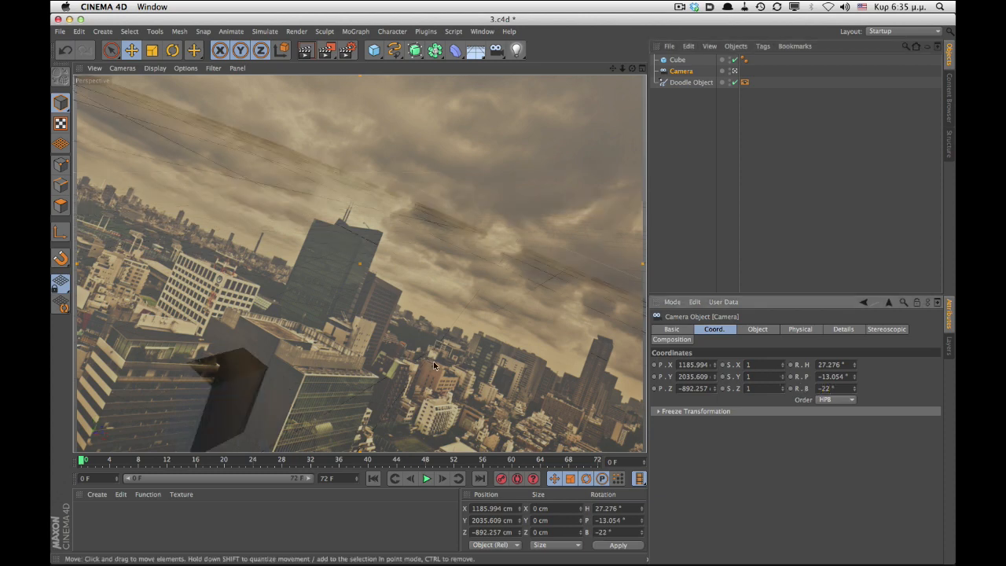
- Move the camera in the viewport to reframe the city view
scroll(347, 255, down, 5)
alt+middle_drag(346, 256, 338, 281)
alt+drag(337, 281, 360, 301)
alt+middle_drag(360, 301, 415, 136)
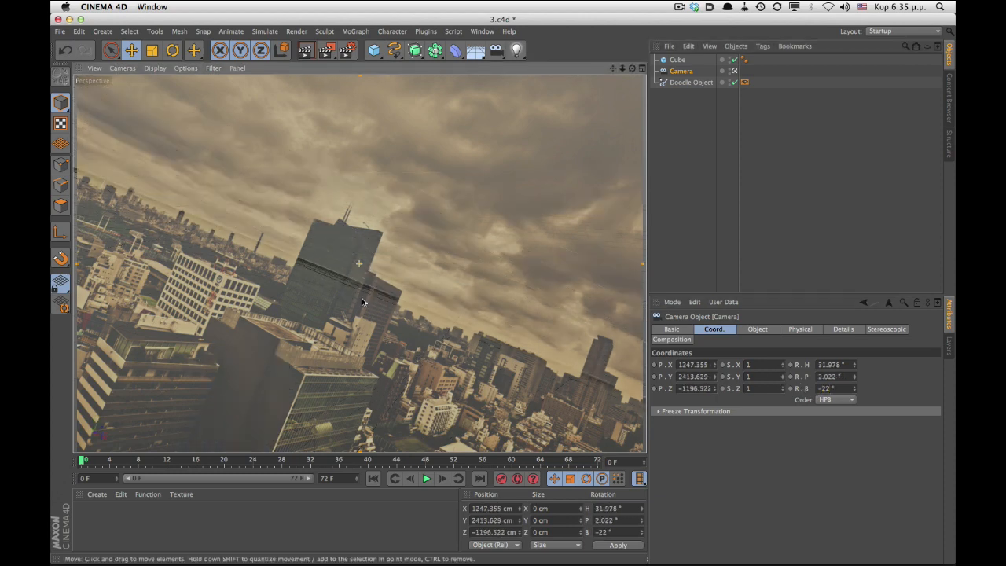
alt+right_drag(415, 136, 424, 117)
alt+middle_drag(362, 378, 201, 380)
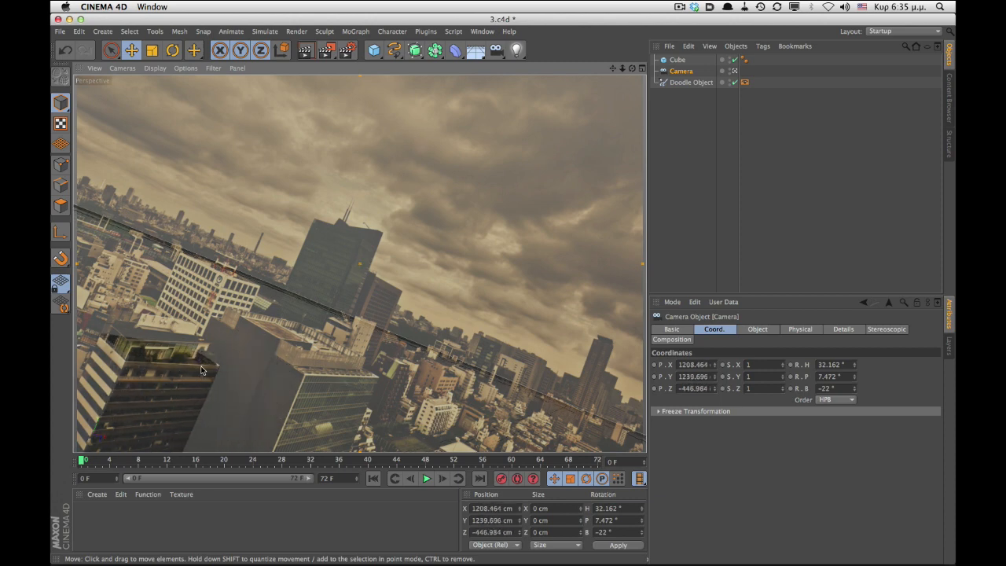
mouse_move(329, 372)
alt+mouse_down()
mouse_move(334, 363)
mouse_move(329, 373)
alt+mouse_up()
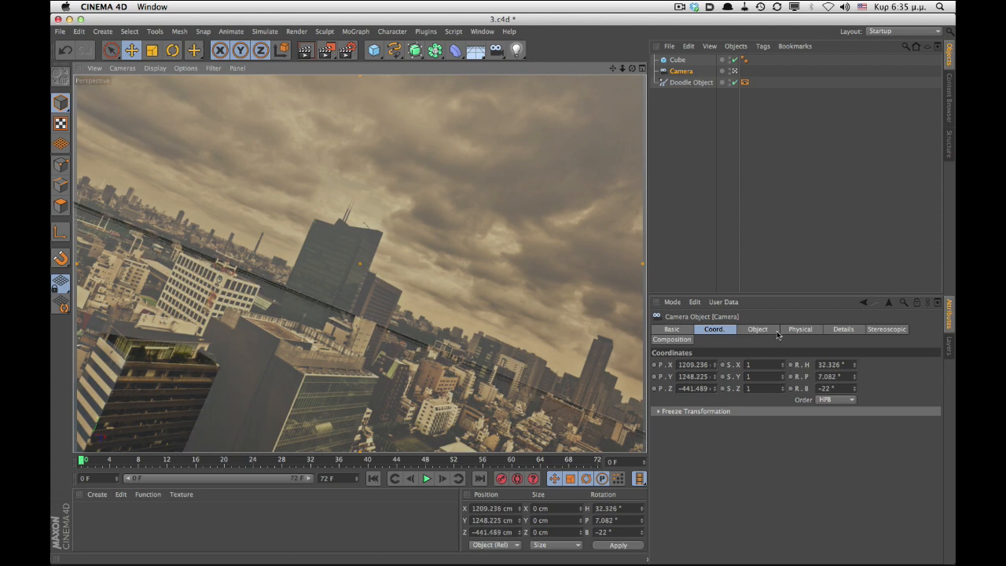
- Set the camera's focal length to 25.7 and nudge the camera view slightly
click(757, 329)
drag(780, 380, 780, 401)
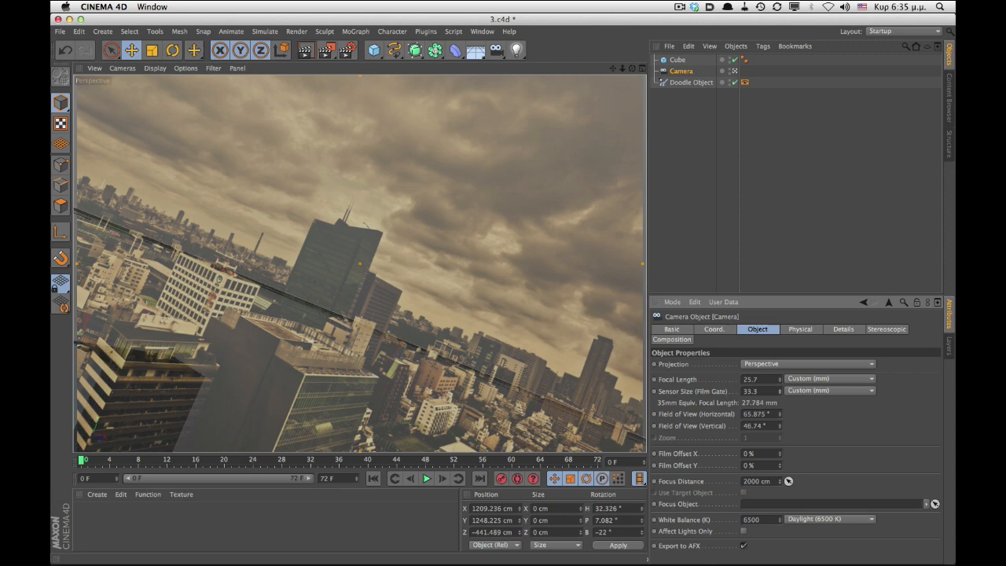
alt+drag(231, 389, 208, 380)
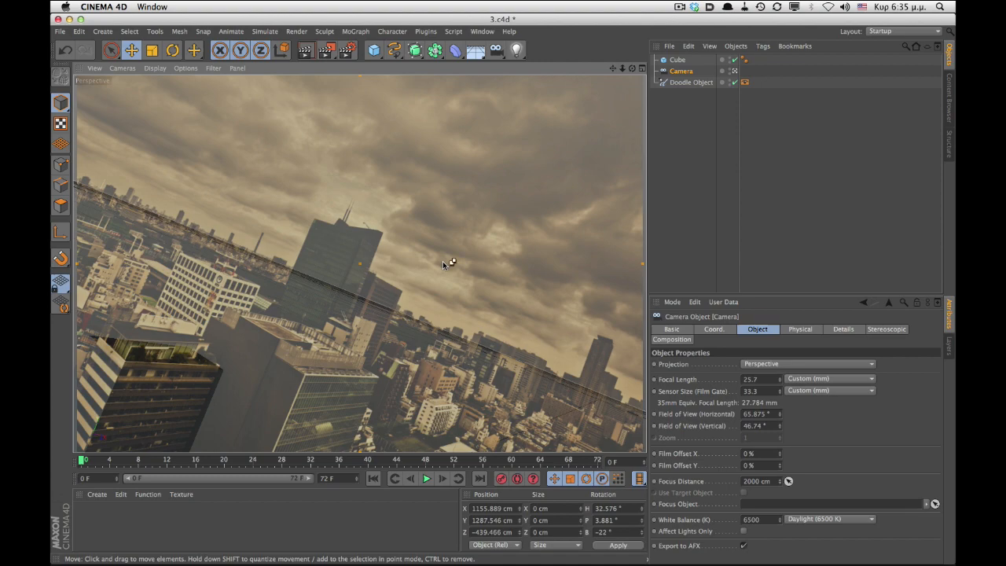
- Return to the 2.c4d project and orbit the Camera.2 view over the buildings
key(super+Tab)
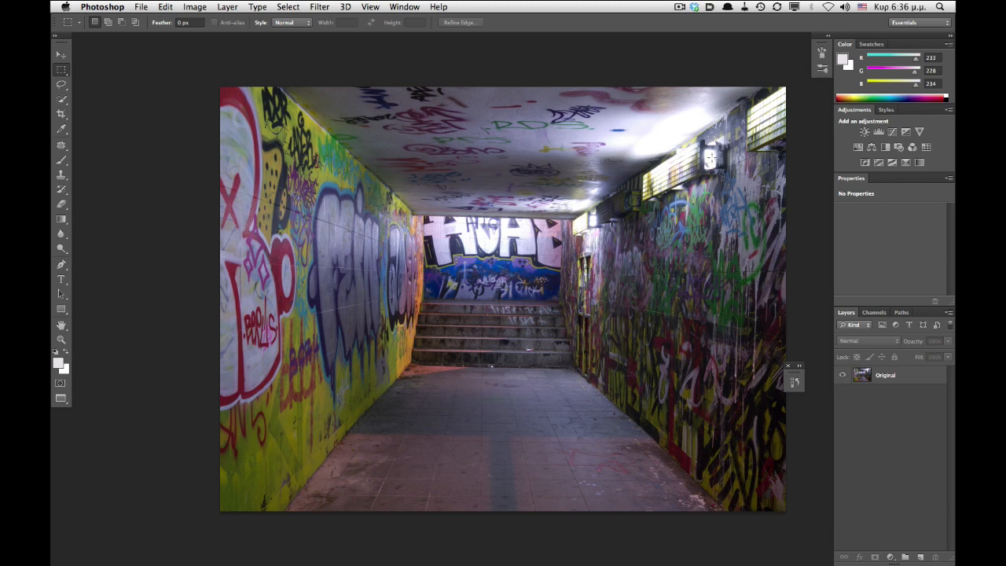
key(super+Tab)
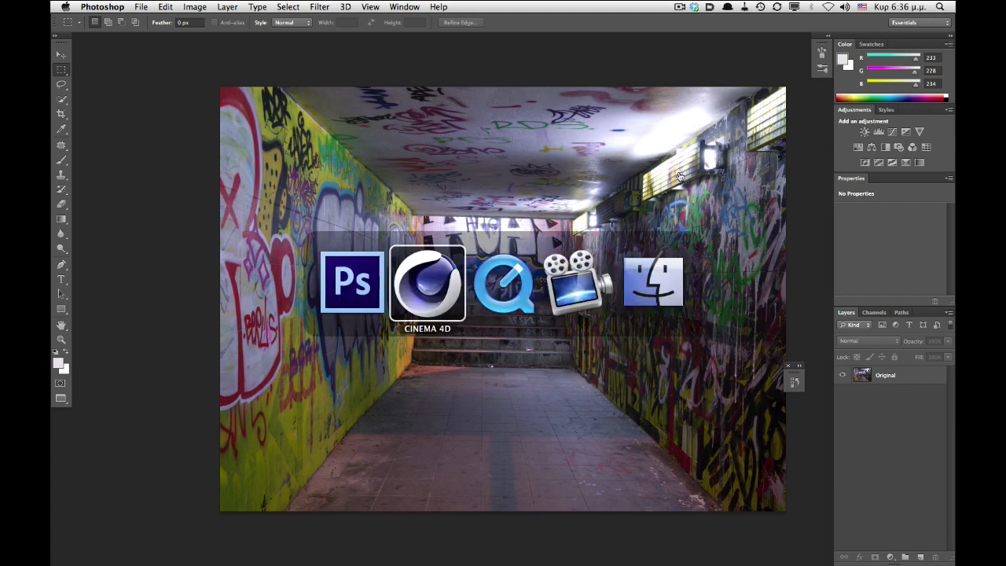
key(v)
mouse_move(418, 309)
click(419, 406)
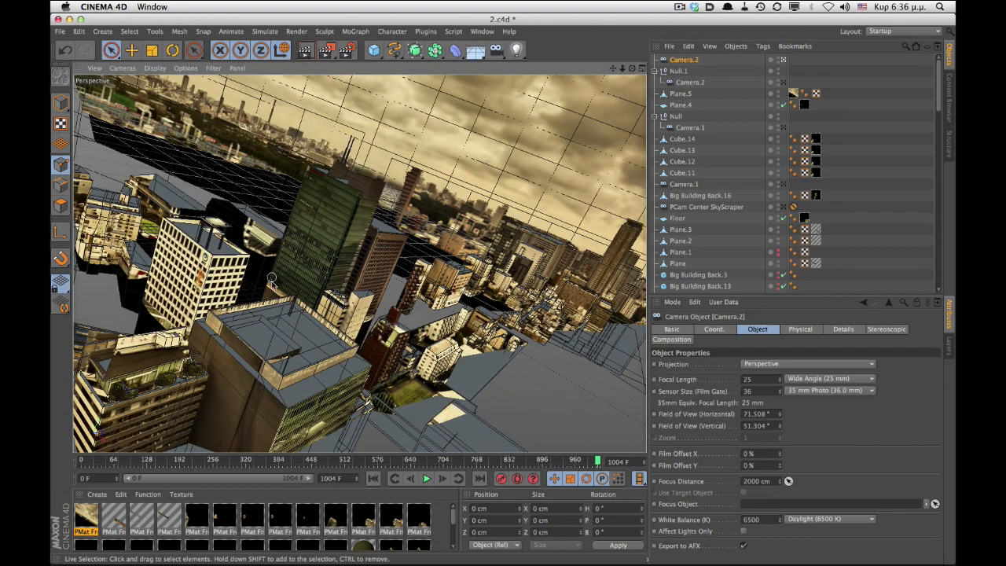
alt+drag(294, 284, 265, 351)
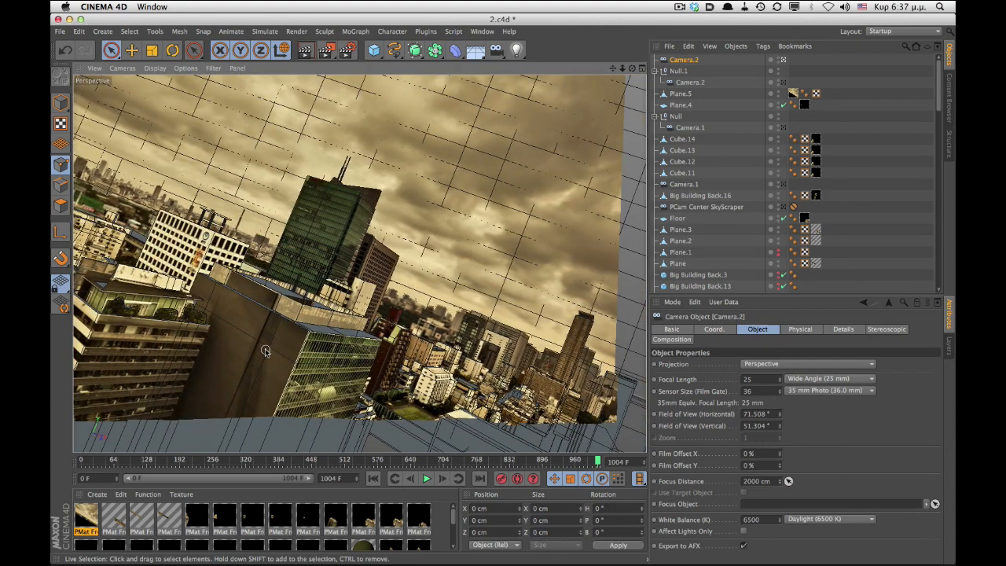
- Switch to Photoshop and duplicate the Original layer of the graffiti tunnel photo
key(super+Tab)
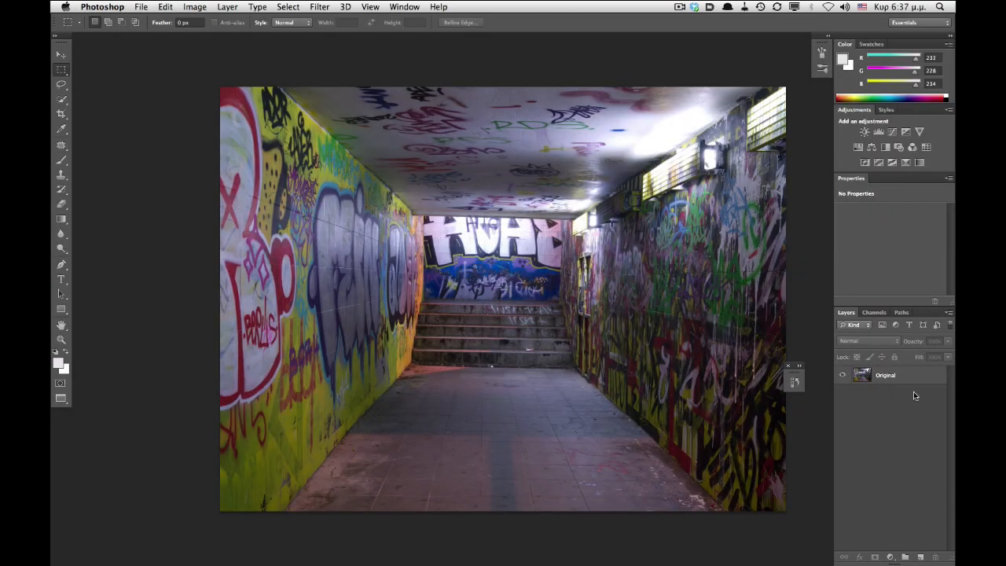
drag(888, 374, 920, 556)
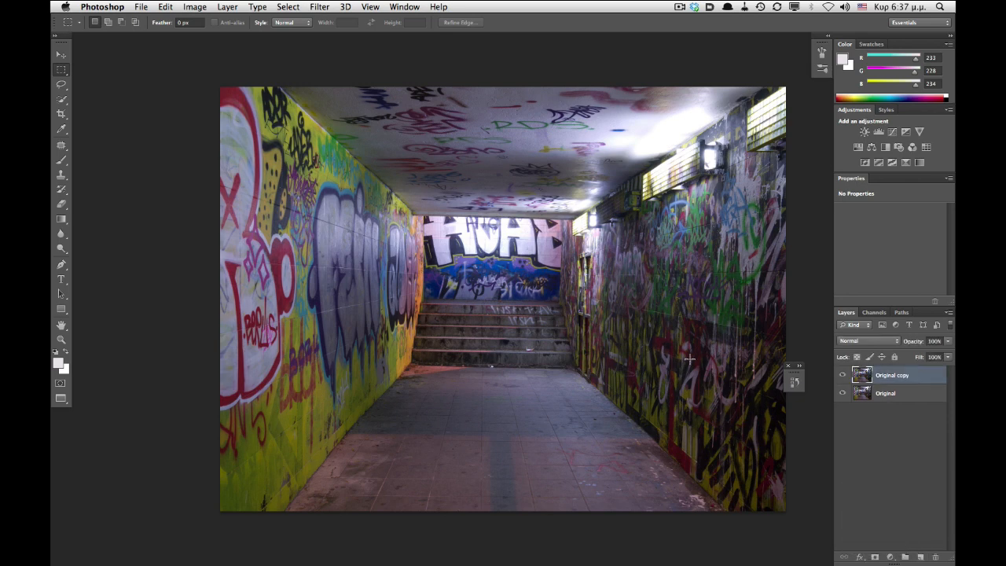
- Rename the duplicated layer to Side walls and switch to the Patch tool
double_click(888, 375)
text(Side walls)
key(Return)
click(61, 146)
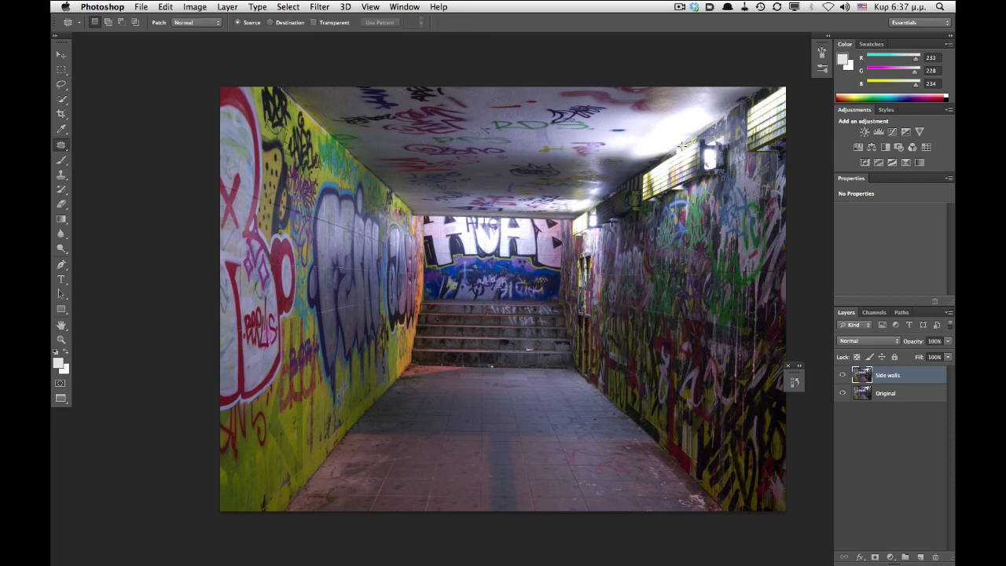
- Patch away the light fixtures along the right wall's upper edge on the Side walls layer
mouse_move(666, 154)
mouse_down()
mouse_move(640, 174)
mouse_move(637, 192)
mouse_move(693, 196)
mouse_move(724, 182)
mouse_move(736, 153)
mouse_move(720, 132)
mouse_move(639, 168)
mouse_move(673, 145)
mouse_up()
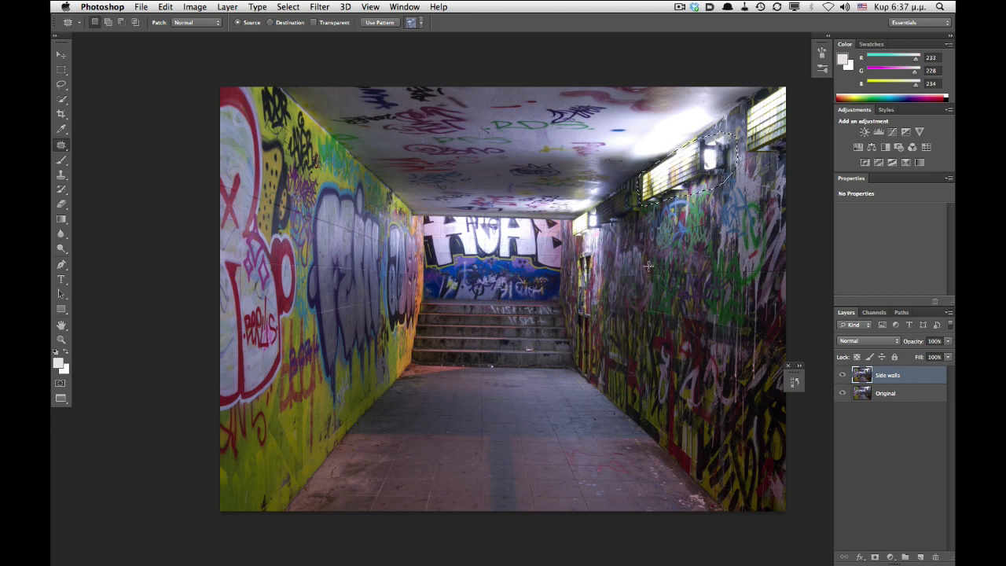
drag(689, 195, 685, 253)
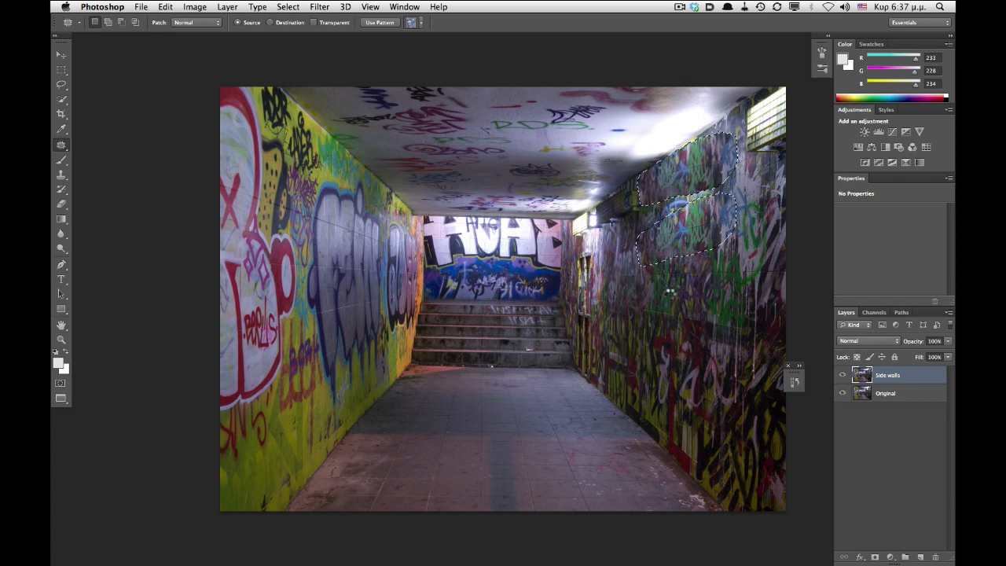
key(ctrl+d)
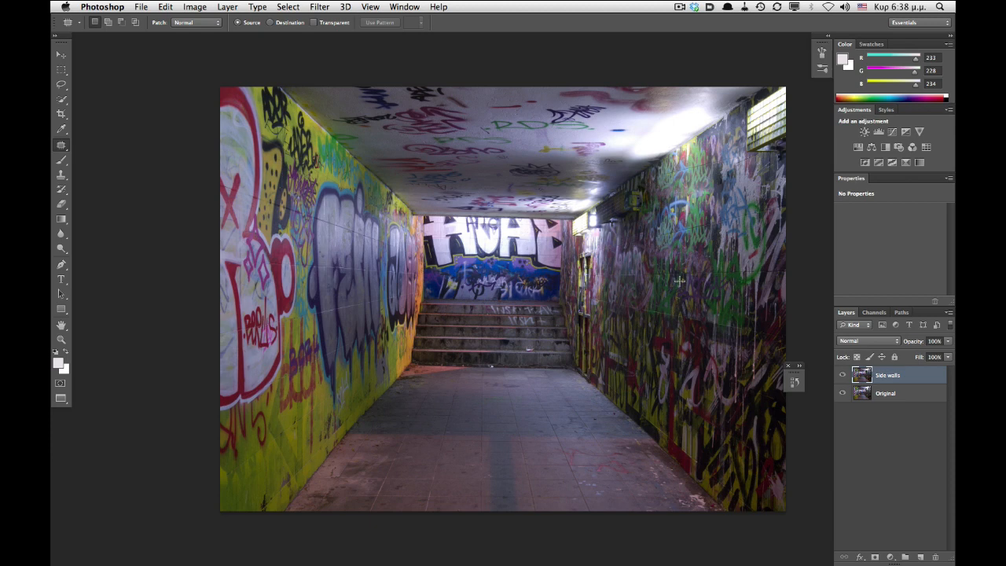
mouse_move(643, 187)
mouse_down()
mouse_move(641, 209)
mouse_move(610, 226)
mouse_move(628, 184)
mouse_move(642, 188)
mouse_up()
drag(612, 225, 612, 271)
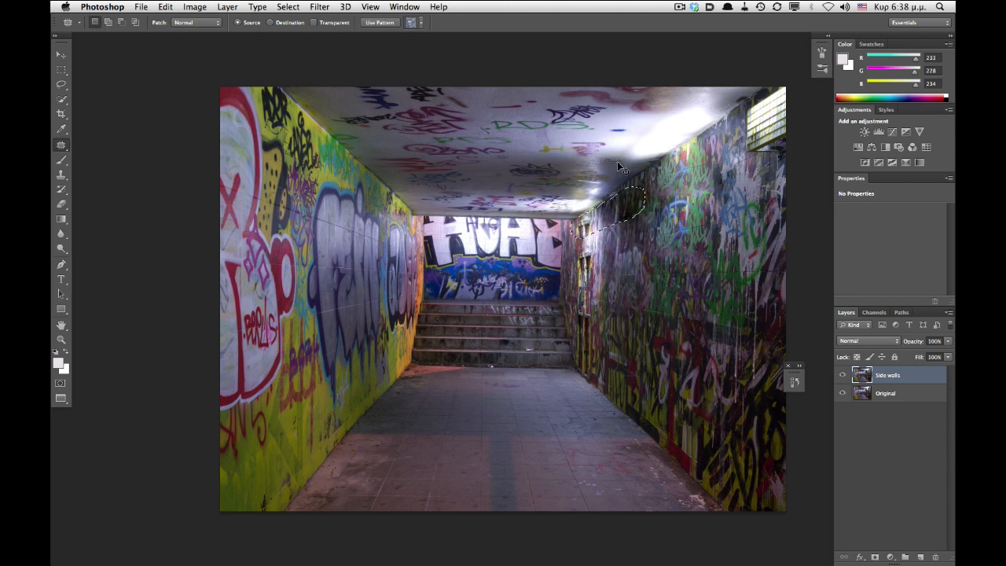
mouse_move(776, 93)
mouse_down()
mouse_move(761, 89)
mouse_move(743, 141)
mouse_move(764, 147)
mouse_move(754, 250)
mouse_up()
key(ctrl+d)
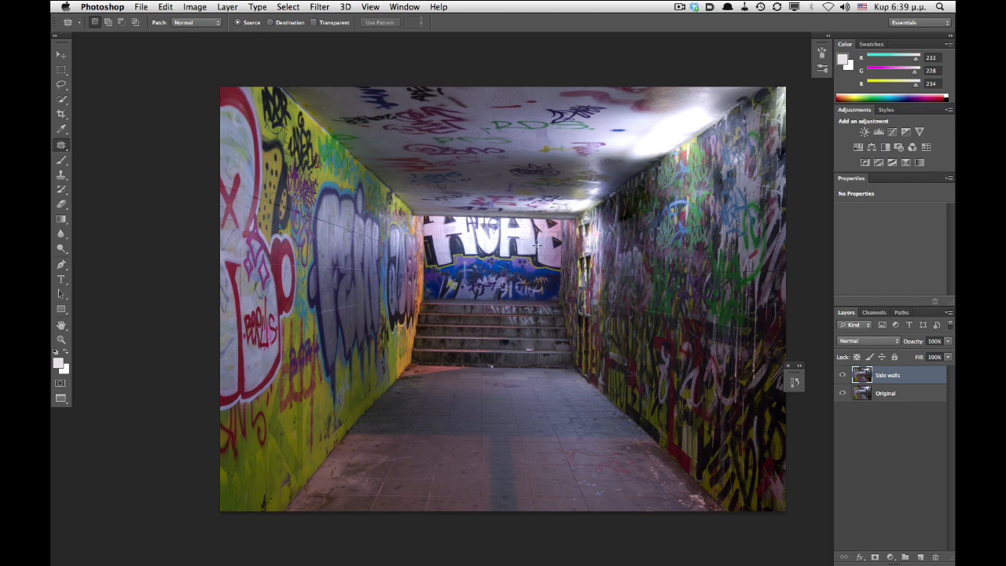
- Copy the far graffiti wall into a new layer and name it Far Wall
key(s)
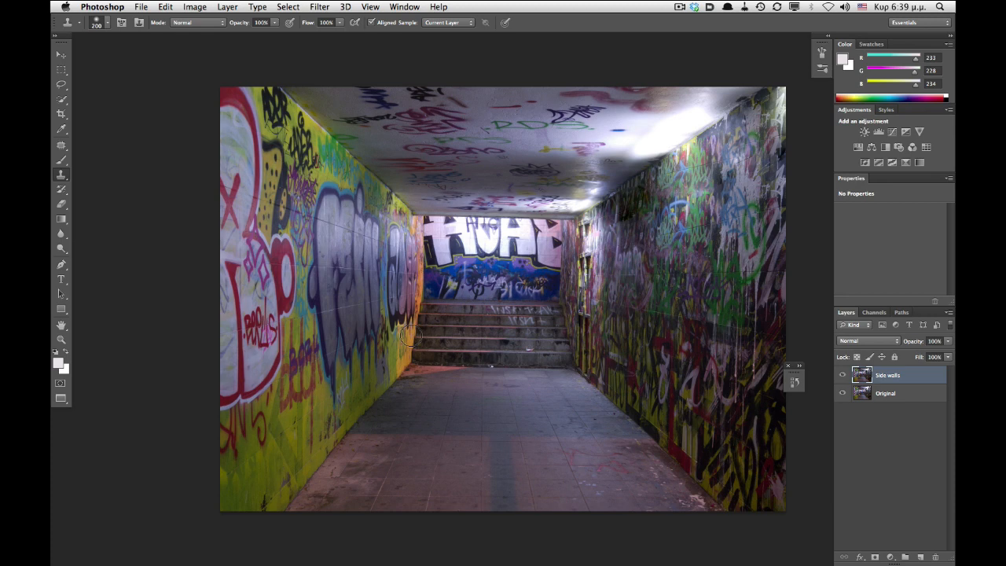
key(m)
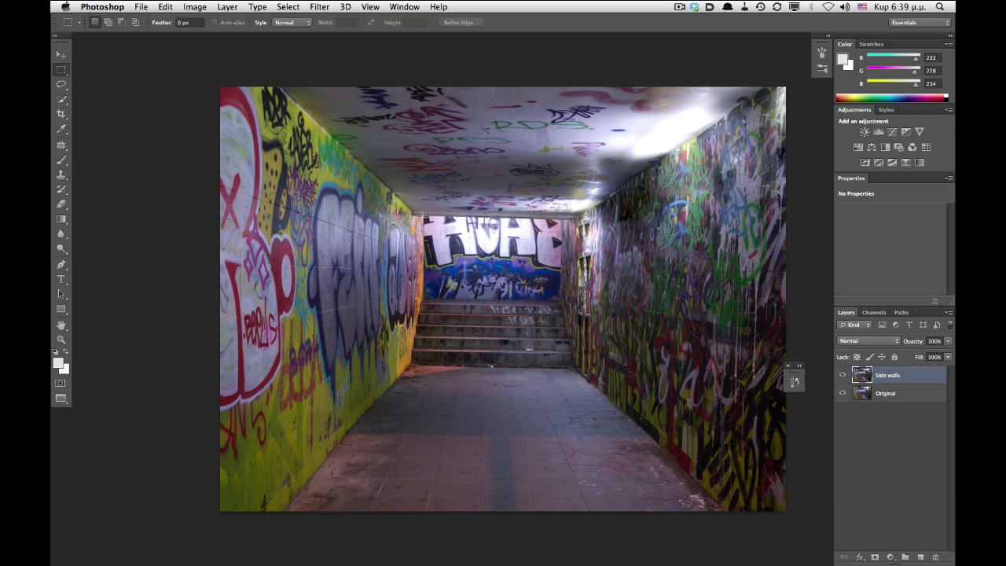
drag(424, 218, 559, 301)
key(super+c)
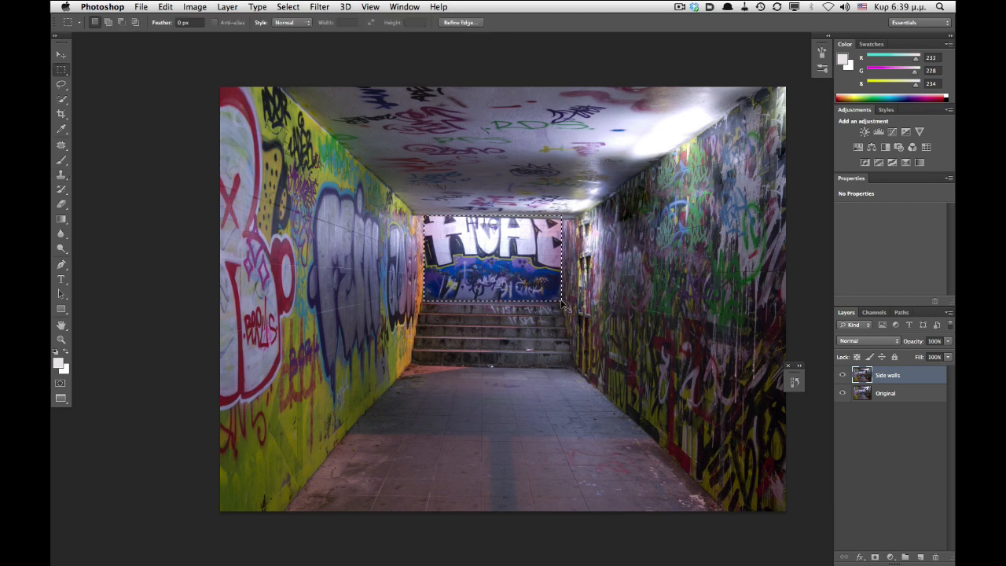
key(super+v)
double_click(884, 376)
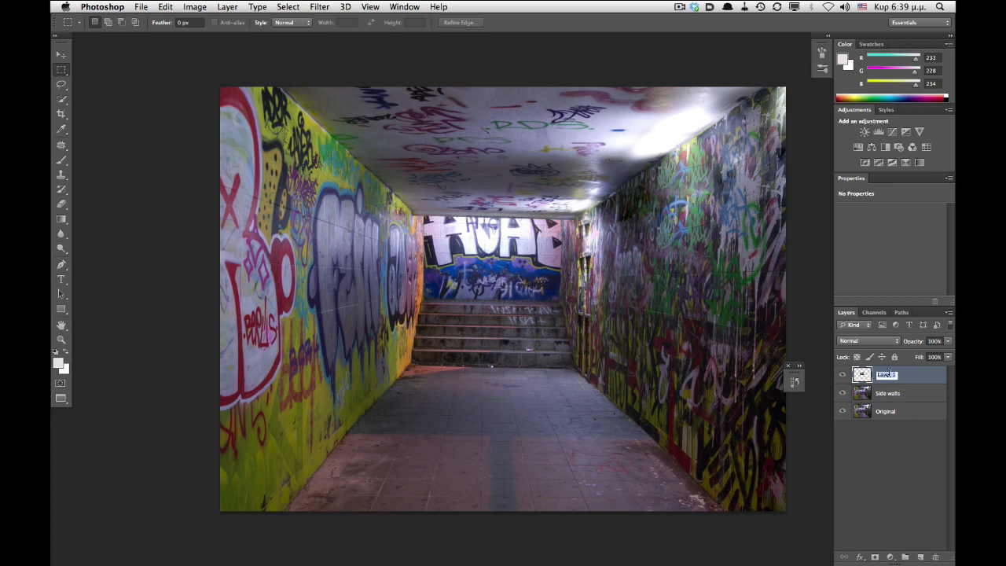
text(Far Wall)
key(Return)
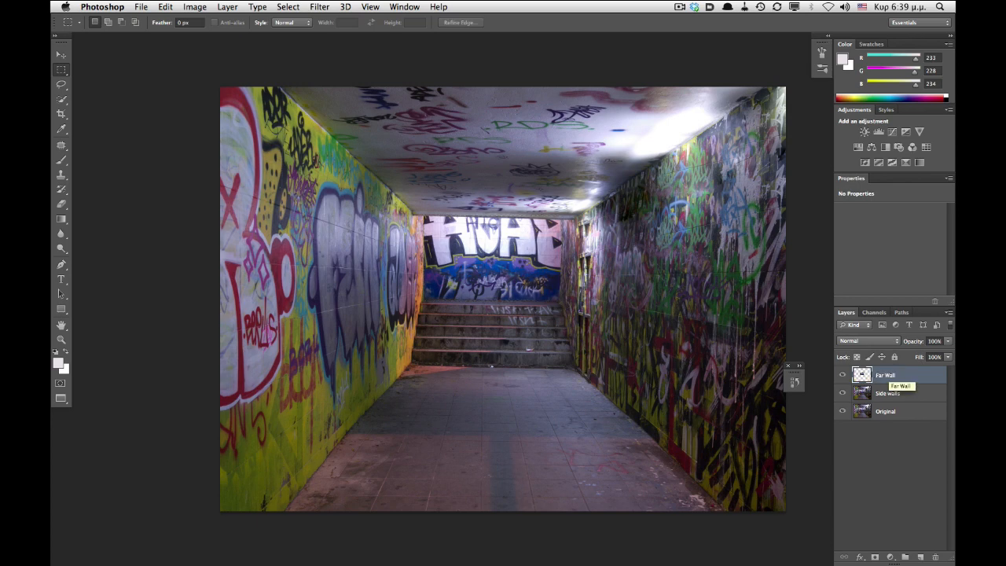
- Select the frame around the far wall on the Far Wall layer and fill it with Content-Aware fill
super+click(862, 375)
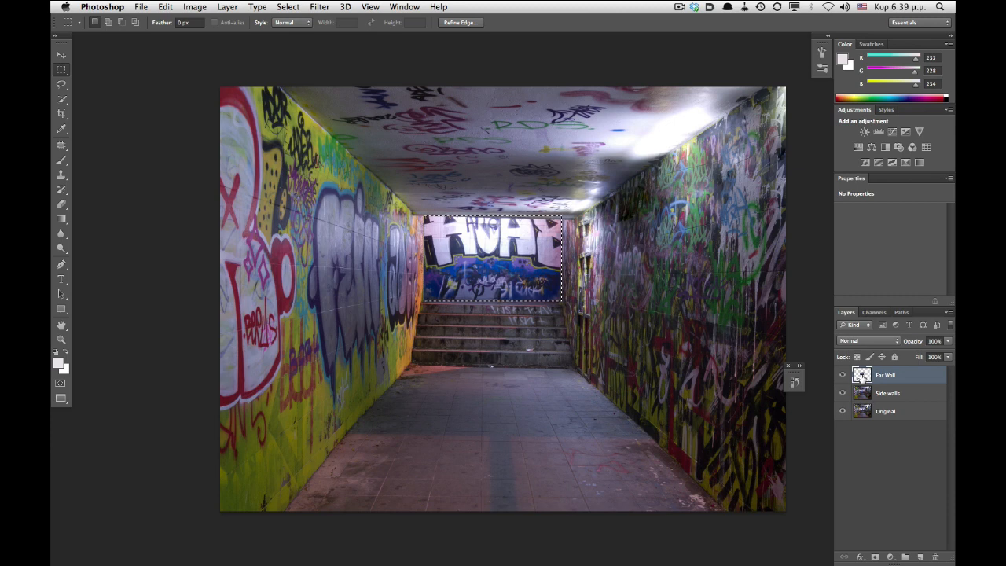
key(shift+super+i)
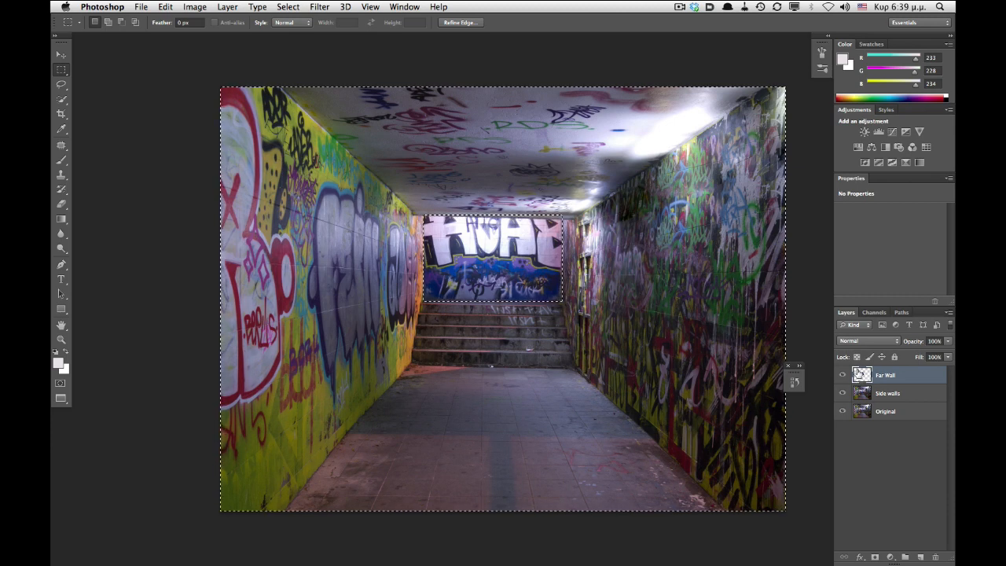
alt+drag(216, 78, 795, 188)
alt+drag(168, 157, 789, 326)
alt+drag(616, 63, 811, 452)
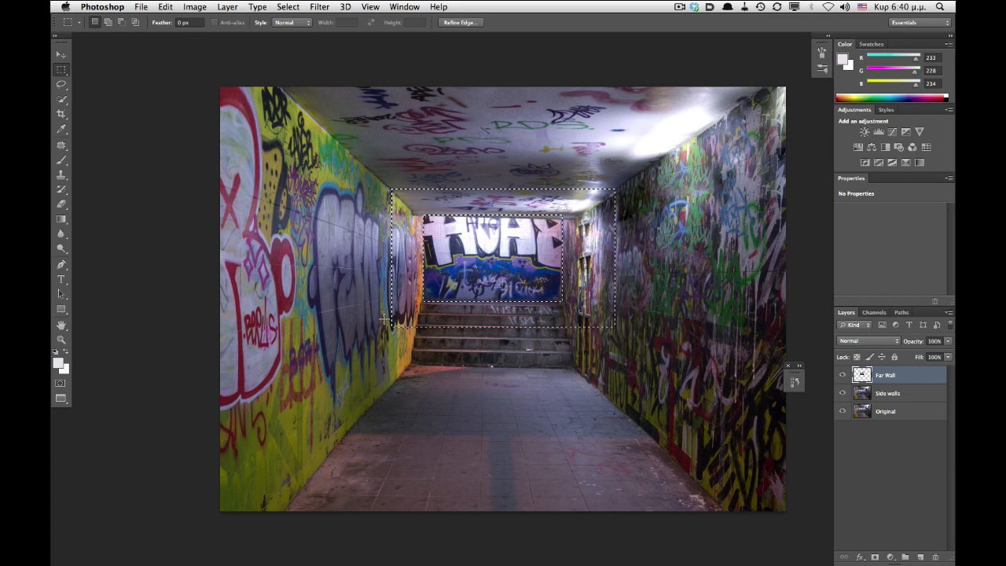
click(165, 6)
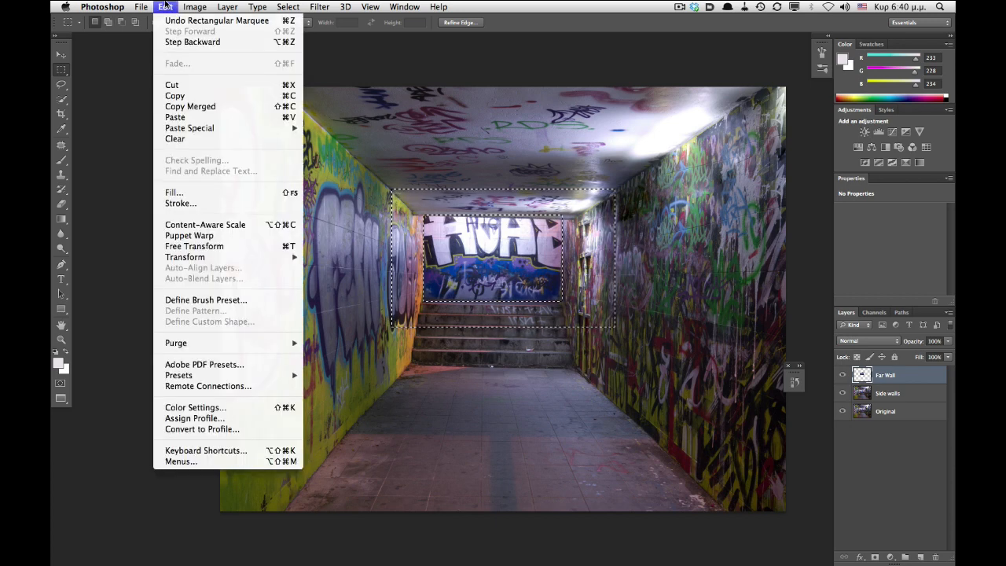
click(180, 193)
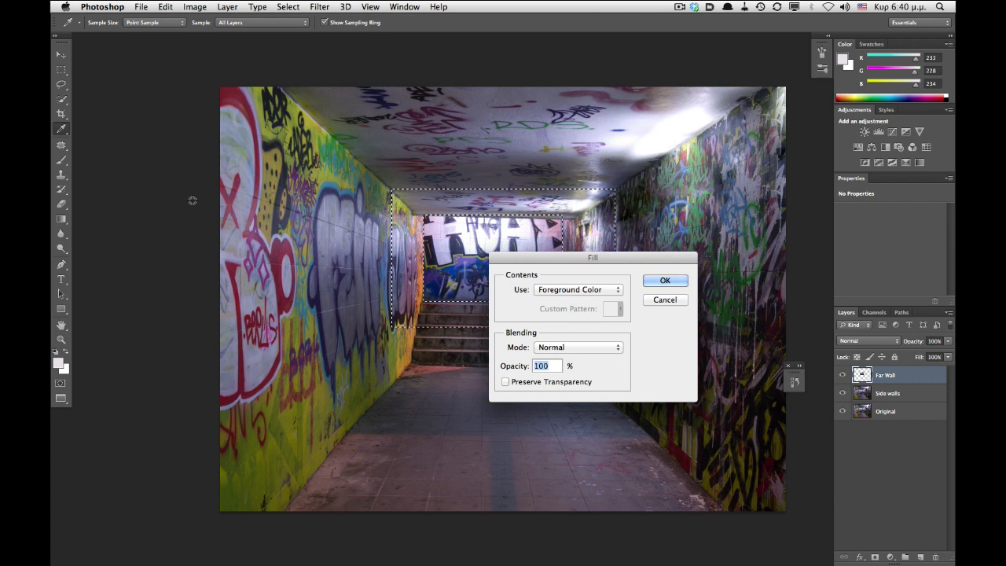
click(597, 290)
click(572, 326)
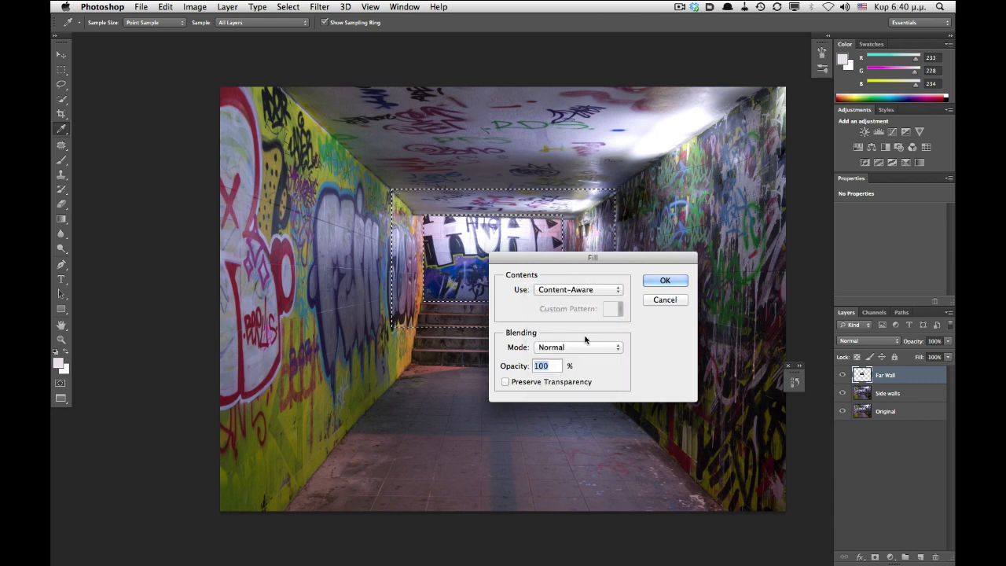
key(Return)
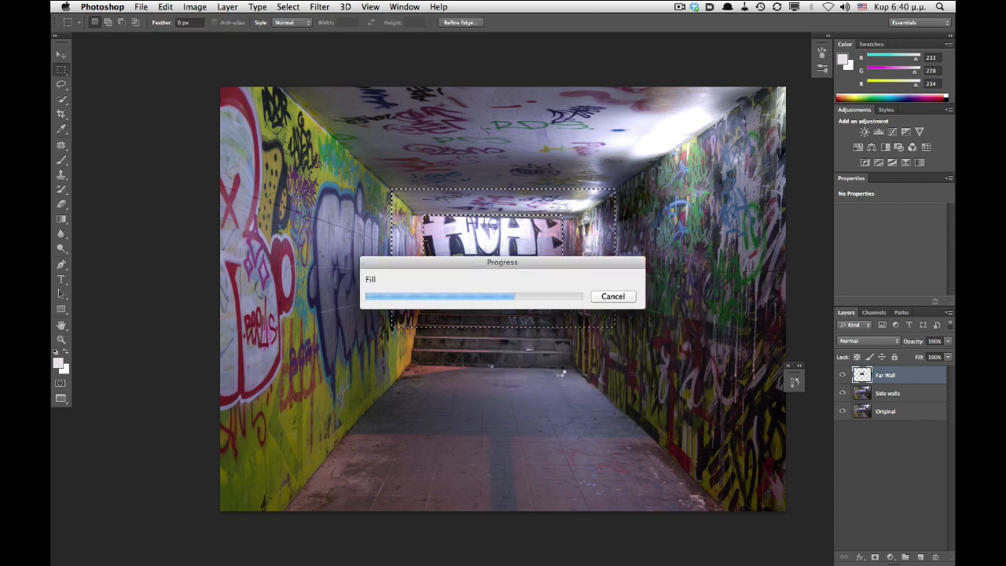
key(super+d)
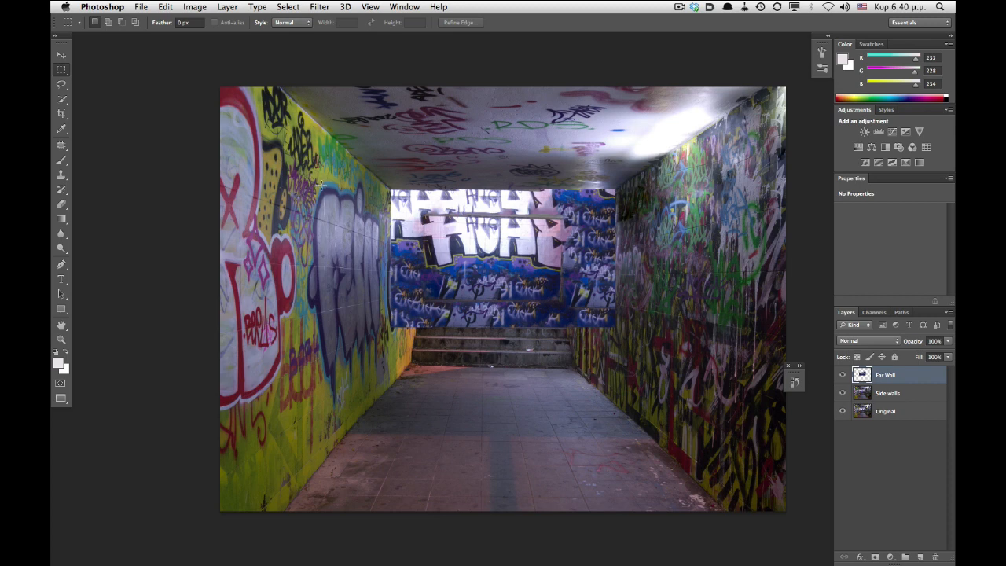
- Clone-stamp the Far Wall layer's top edge, then hide that layer and select Side walls
key(s)
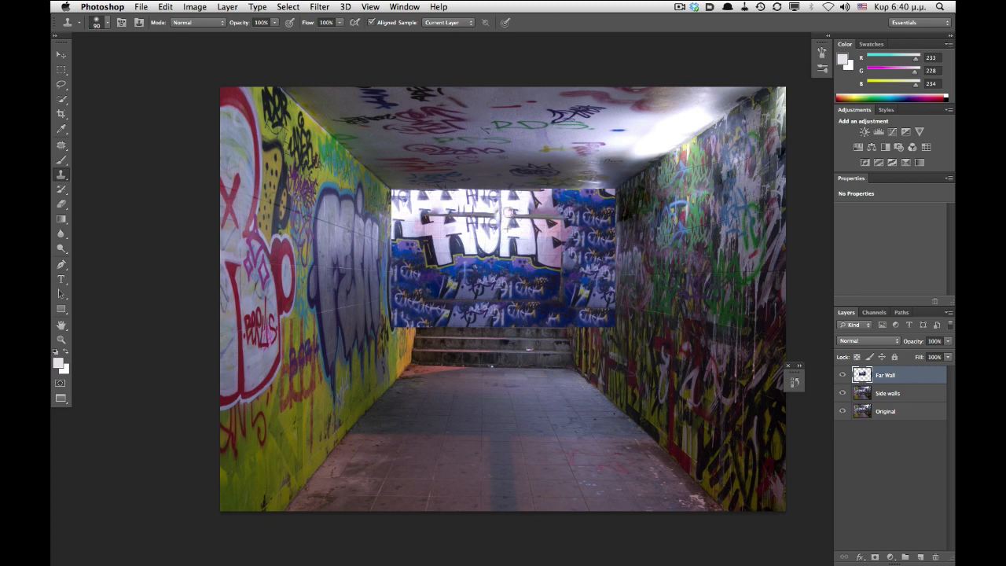
drag(508, 212, 526, 214)
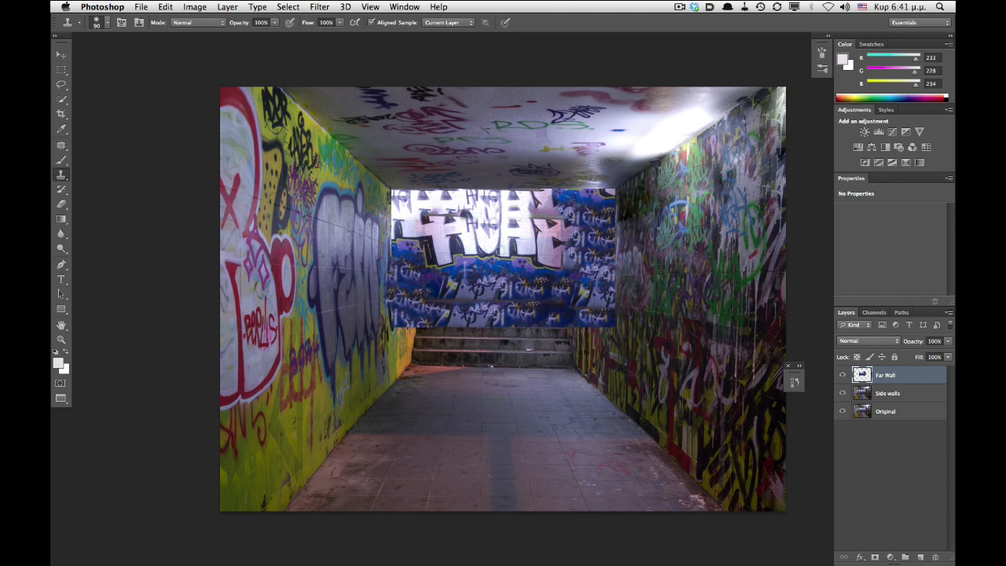
click(891, 393)
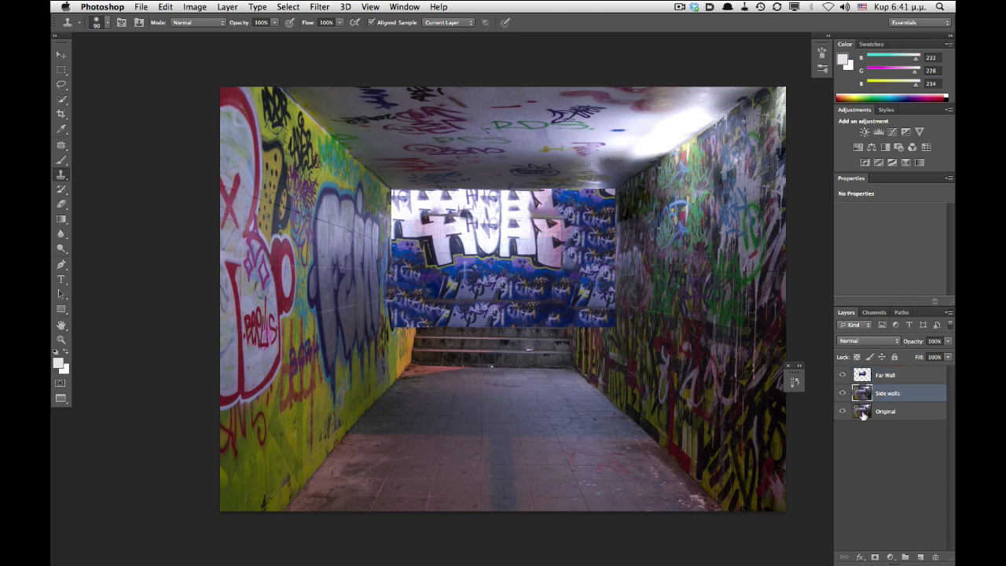
click(842, 375)
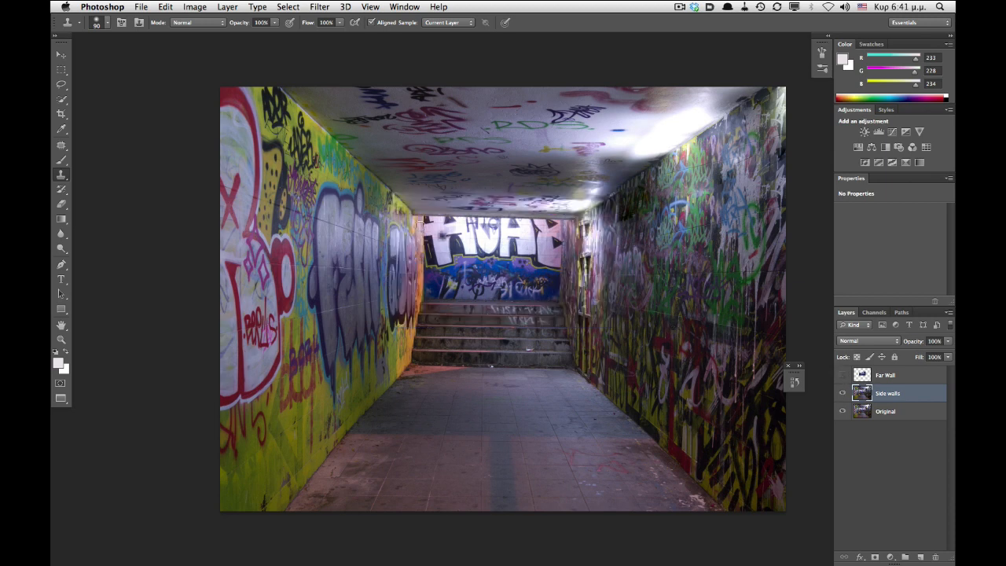
- Copy the far wall area from Side walls into a new layer
key(m)
drag(424, 216, 560, 300)
key(super+c)
key(super+v)
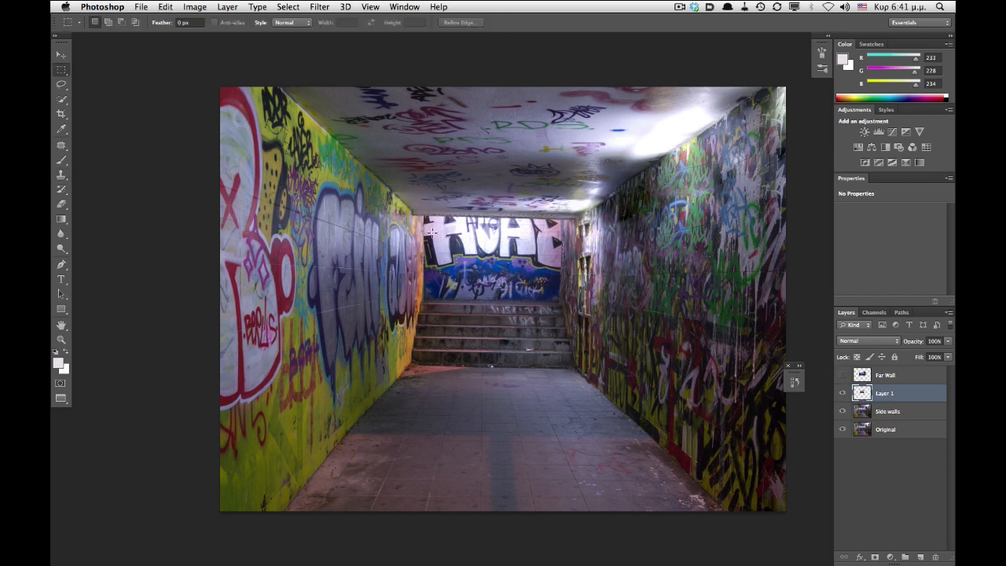
- Clone-stamp over the far wall's upper edge and light fixtures on the new layer
key(s)
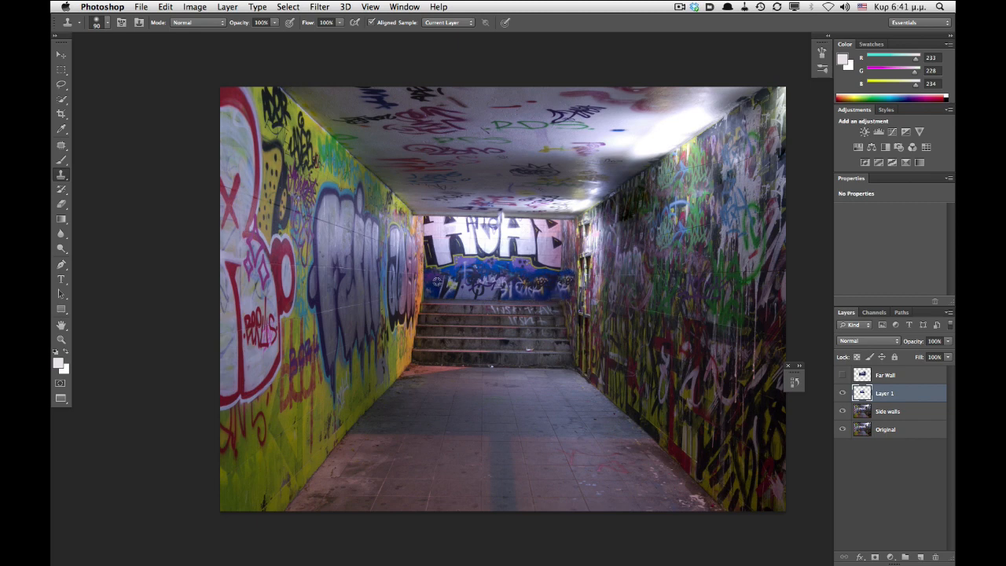
mouse_move(422, 298)
mouse_down()
mouse_move(422, 276)
mouse_move(414, 295)
mouse_up()
alt+click(437, 235)
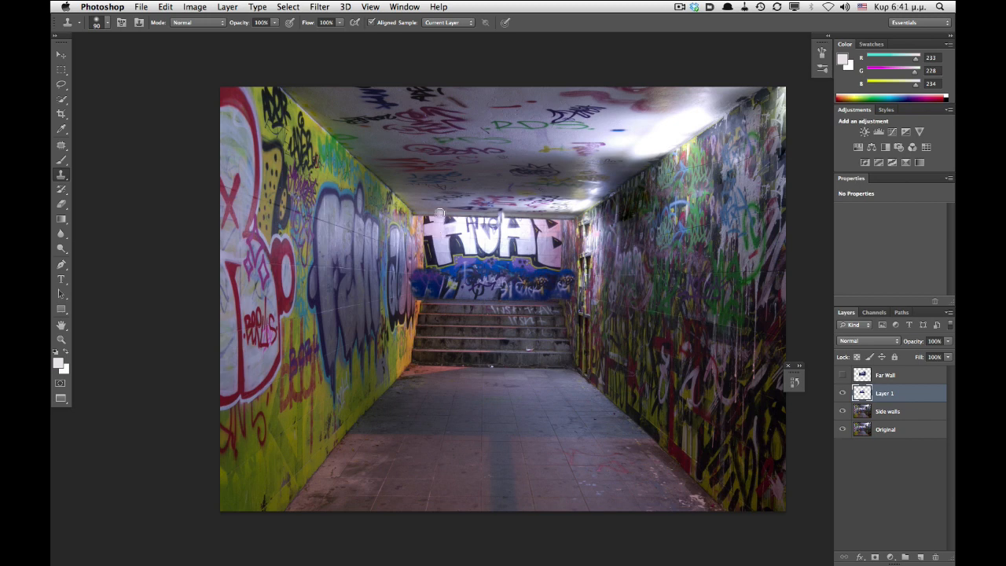
mouse_move(440, 214)
mouse_down()
mouse_move(428, 215)
mouse_move(476, 209)
mouse_up()
alt+click(444, 244)
alt+click(468, 235)
alt+click(484, 241)
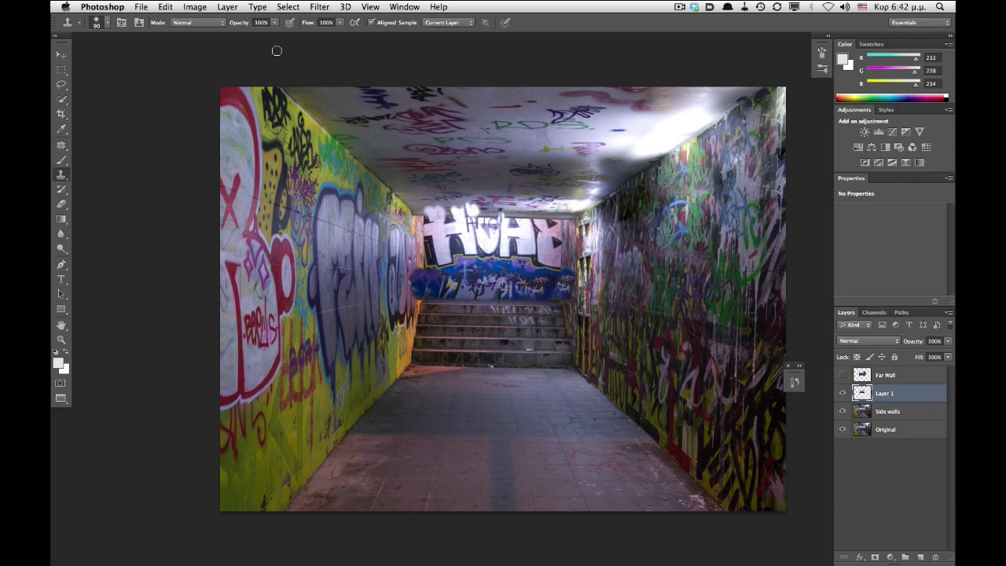
alt+click(526, 242)
drag(524, 217, 522, 209)
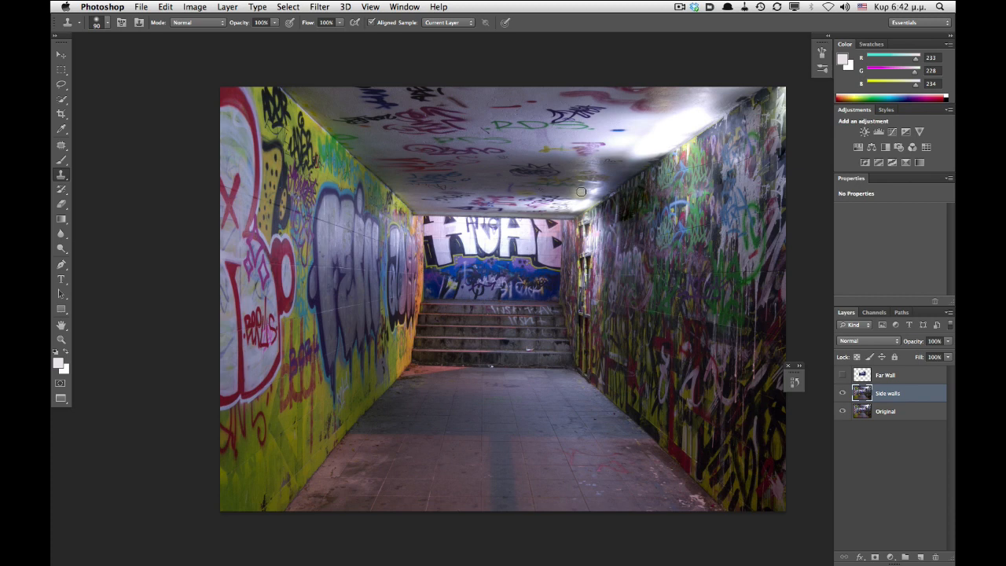
- Patch away the ceiling lights near the right wall on the Side walls layer
key(j)
mouse_move(715, 114)
mouse_down()
mouse_move(679, 110)
mouse_move(594, 148)
mouse_move(676, 149)
mouse_move(703, 132)
mouse_up()
drag(635, 156, 526, 155)
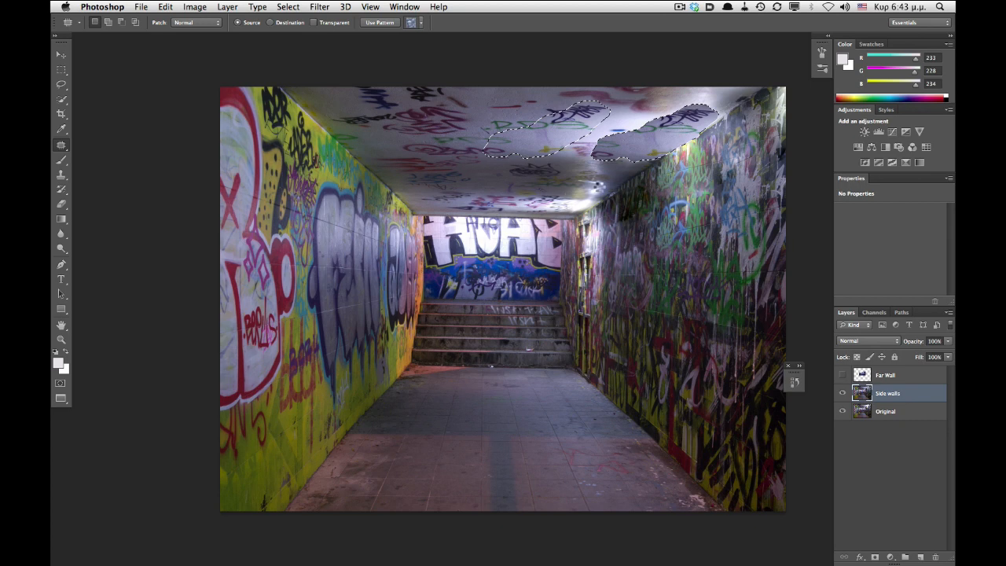
key(ctrl+d)
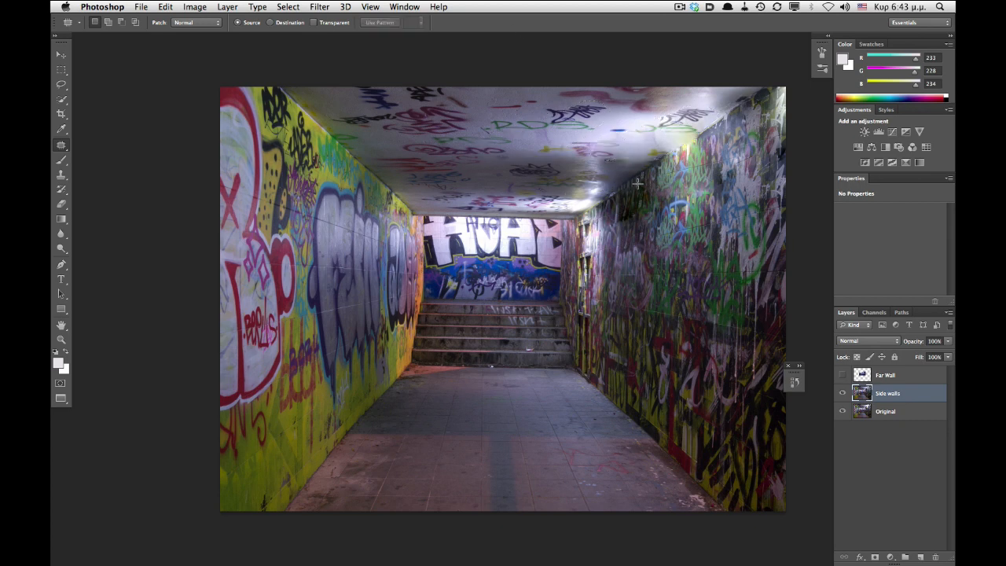
- Heal the remaining ceiling light near the right wall with a Spot Healing Brush stroke
key(s)
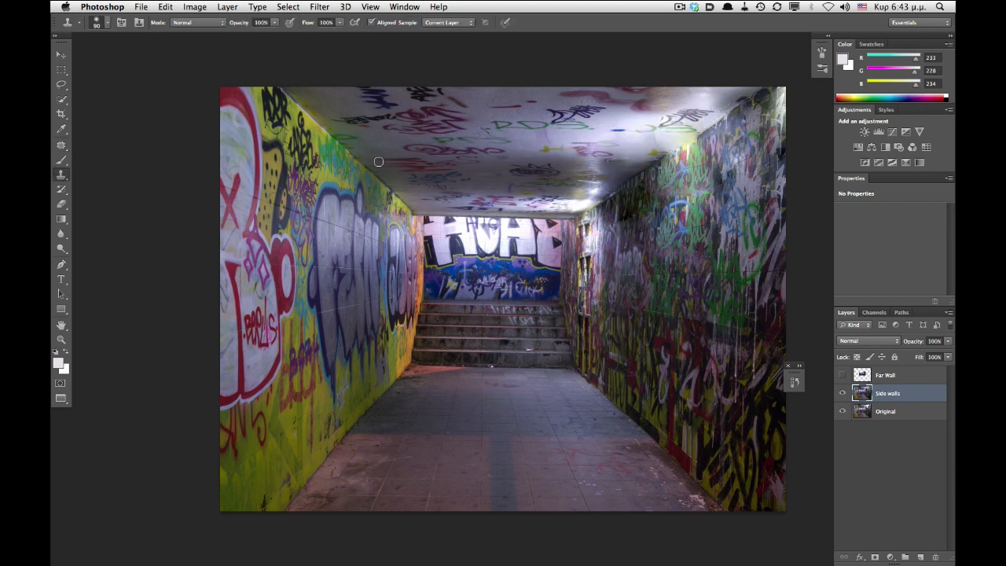
key(j)
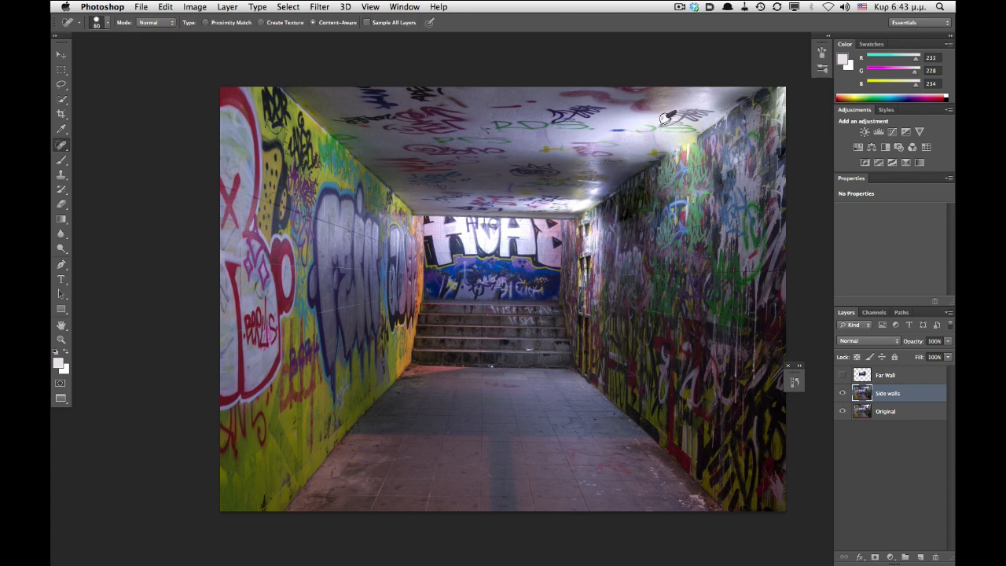
drag(667, 117, 590, 156)
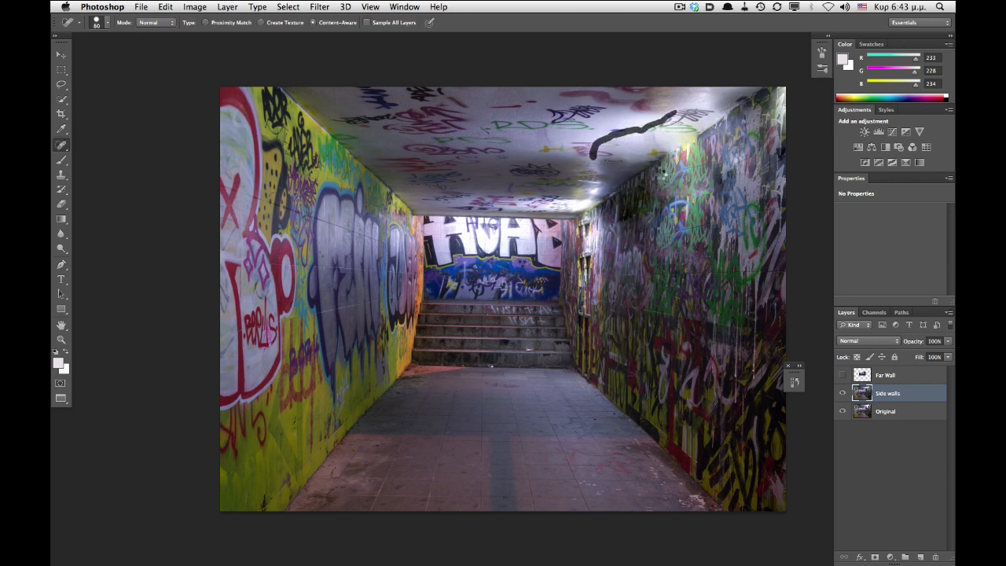
- Patch the ceiling spot above the far wall's upper right corner and switch to Cinema 4D
key(shift+j)
key(shift+j)
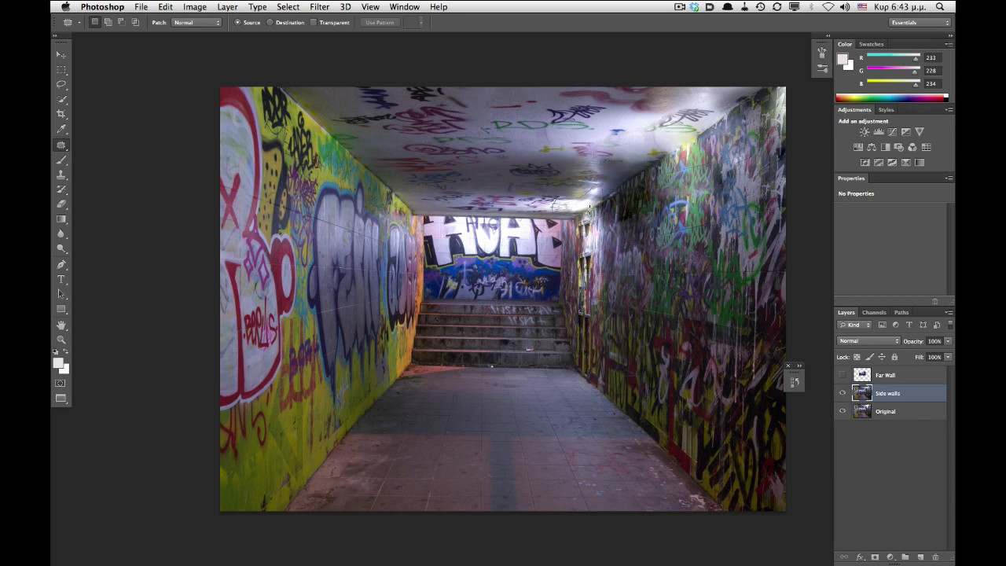
drag(589, 207, 550, 209)
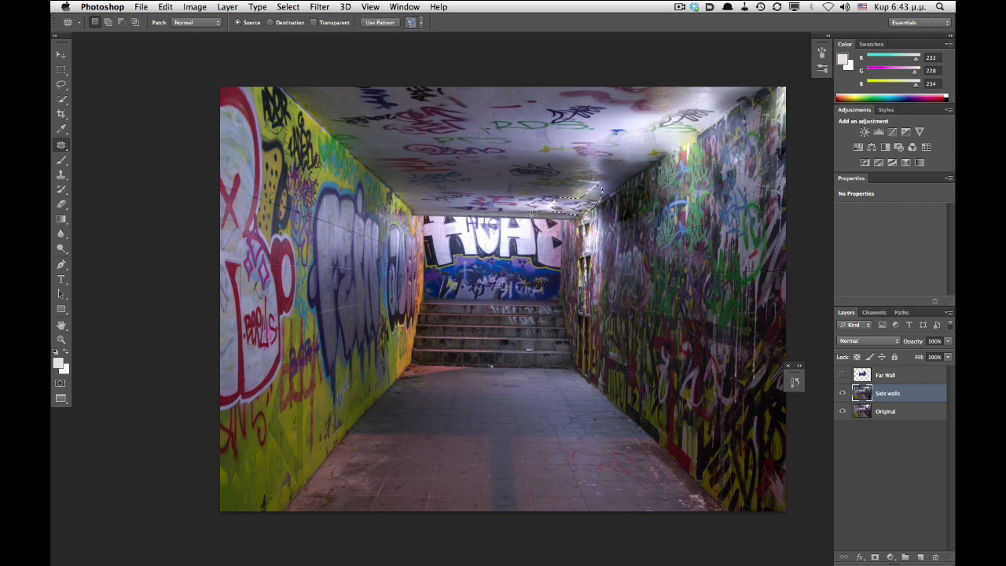
click(518, 127)
key(super+Tab)
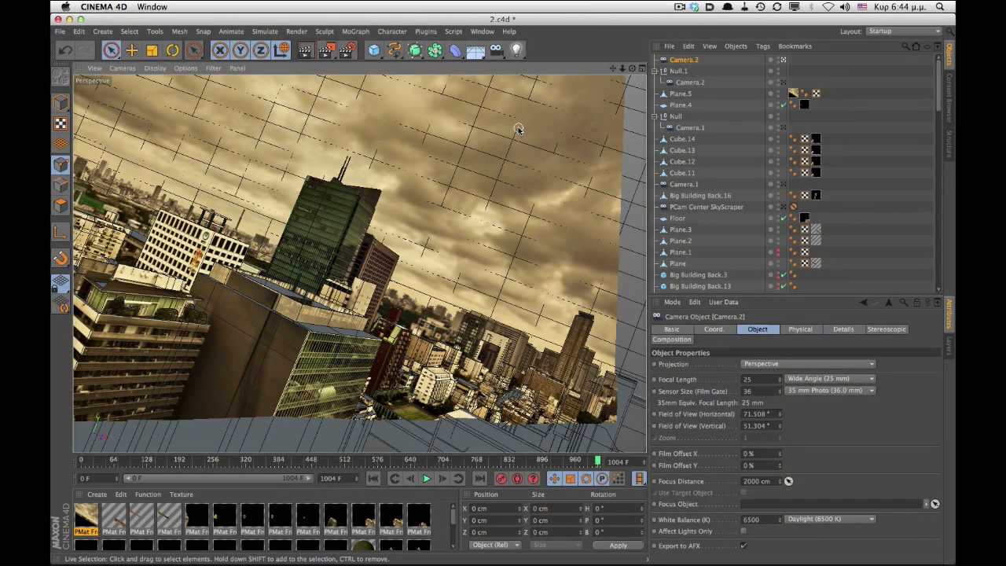
- Start a new project, create a camera, and add a Camera Calibrator tag to it
key(super+n)
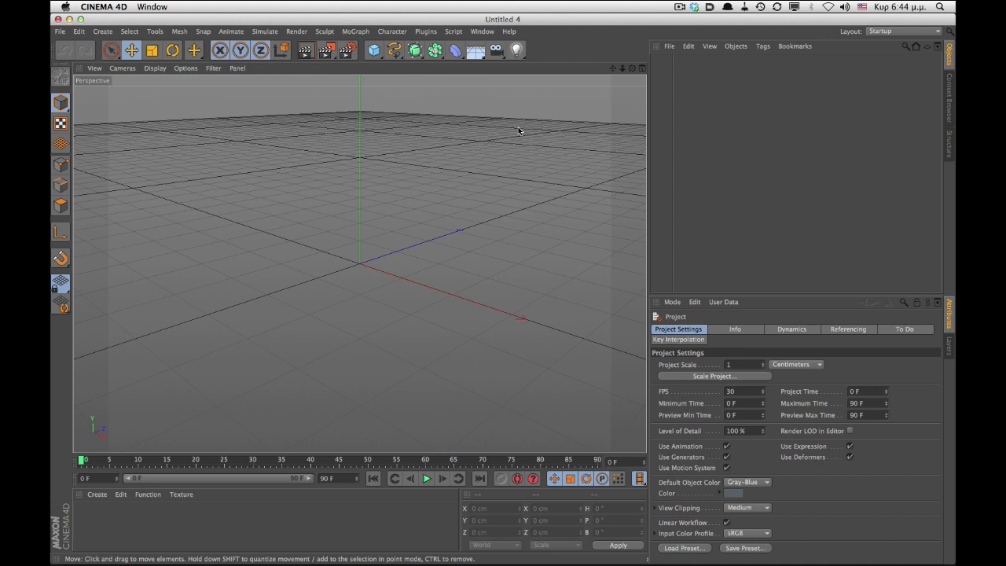
click(495, 50)
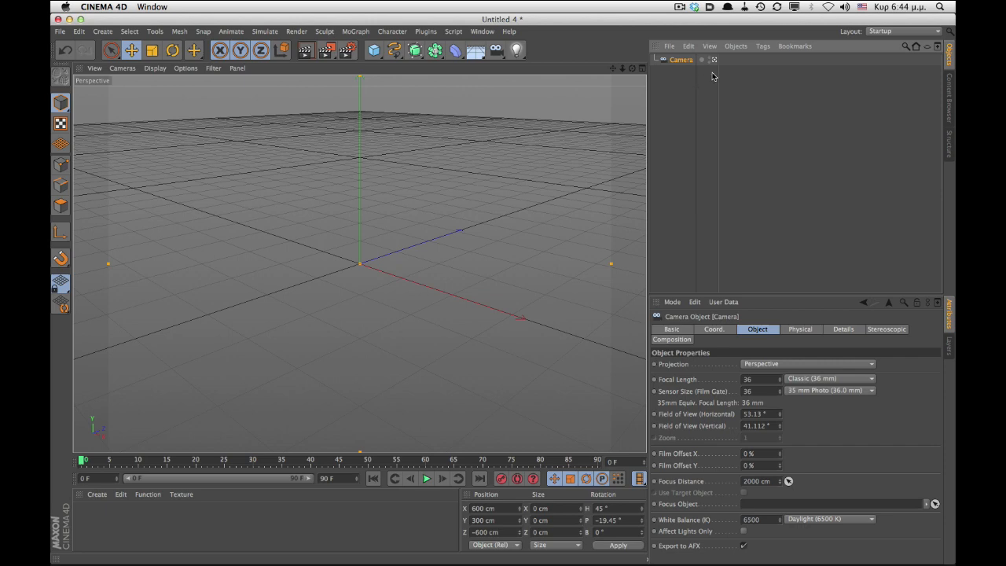
right_click(680, 60)
mouse_move(725, 70)
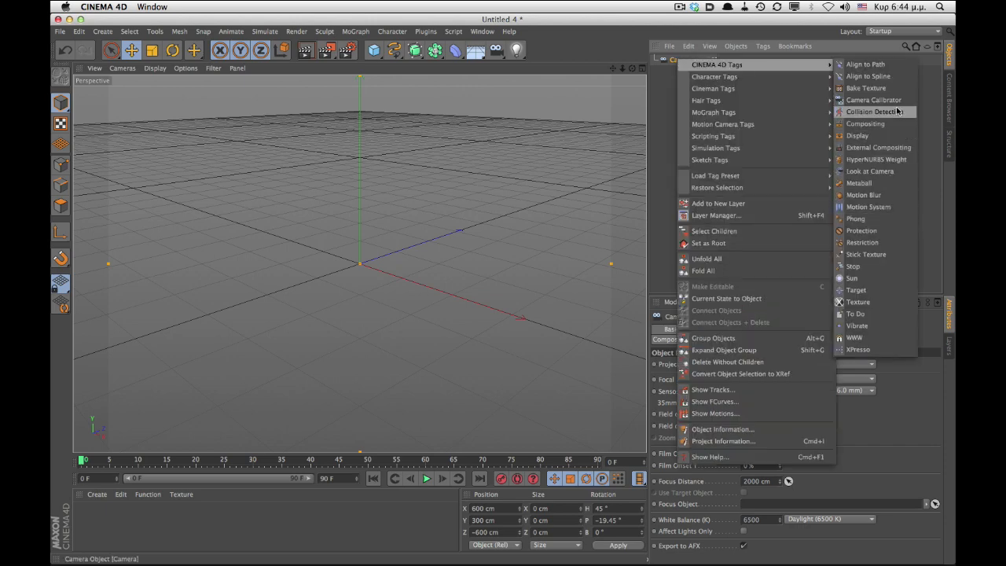
click(873, 100)
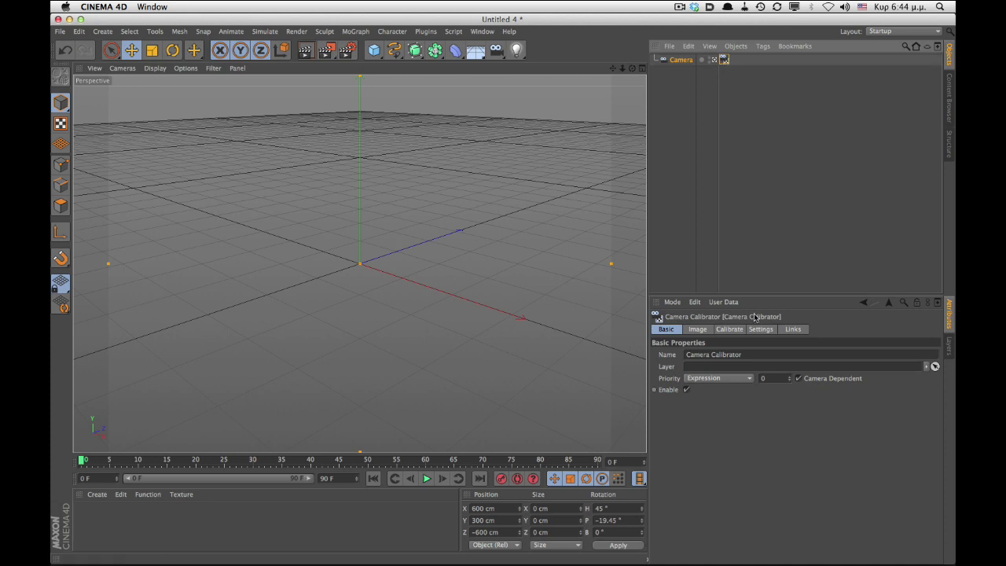
- Load 4.psd from the Desktop's Tutorial folder as the calibrator's image
click(729, 329)
shift+click(702, 329)
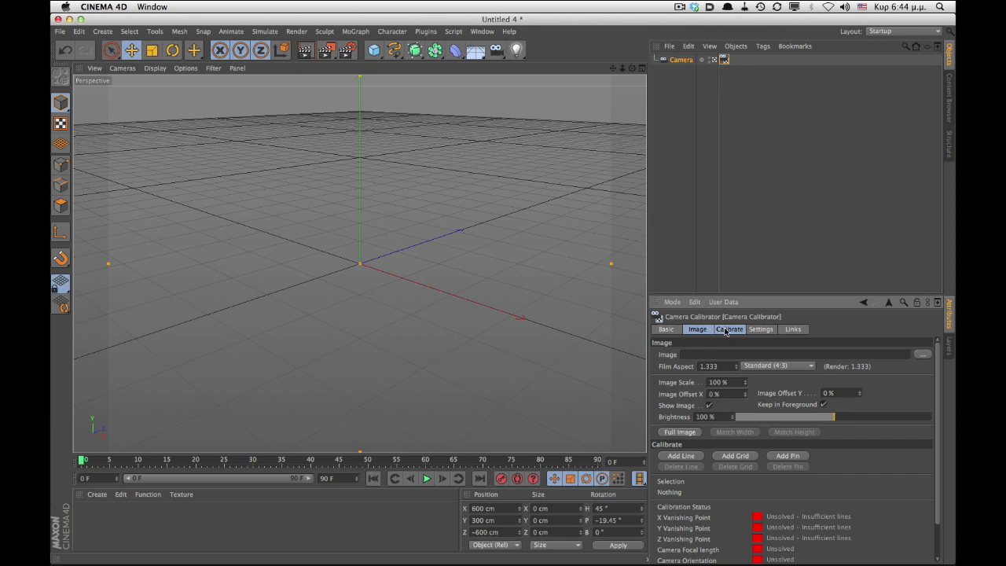
shift+click(725, 330)
click(922, 355)
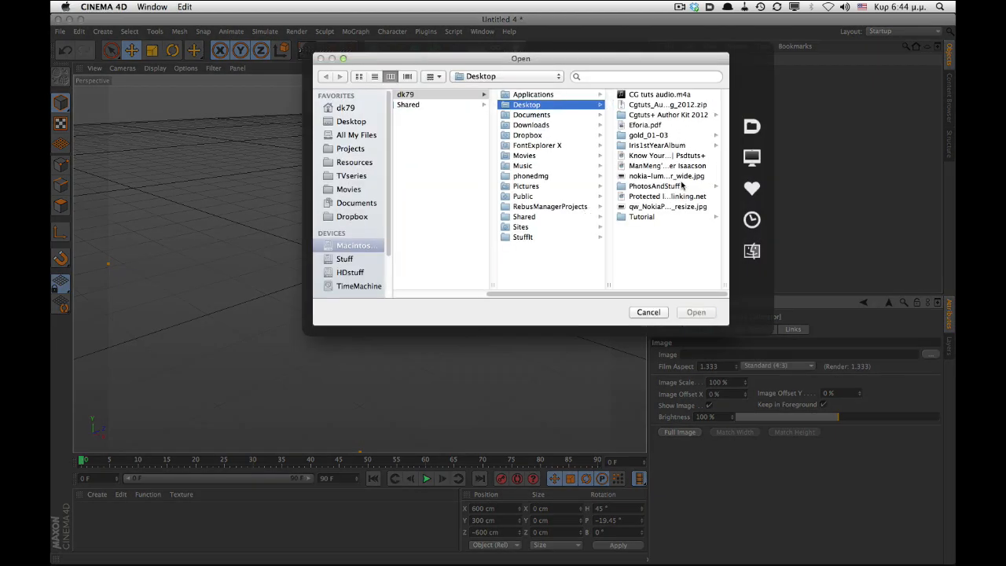
click(682, 216)
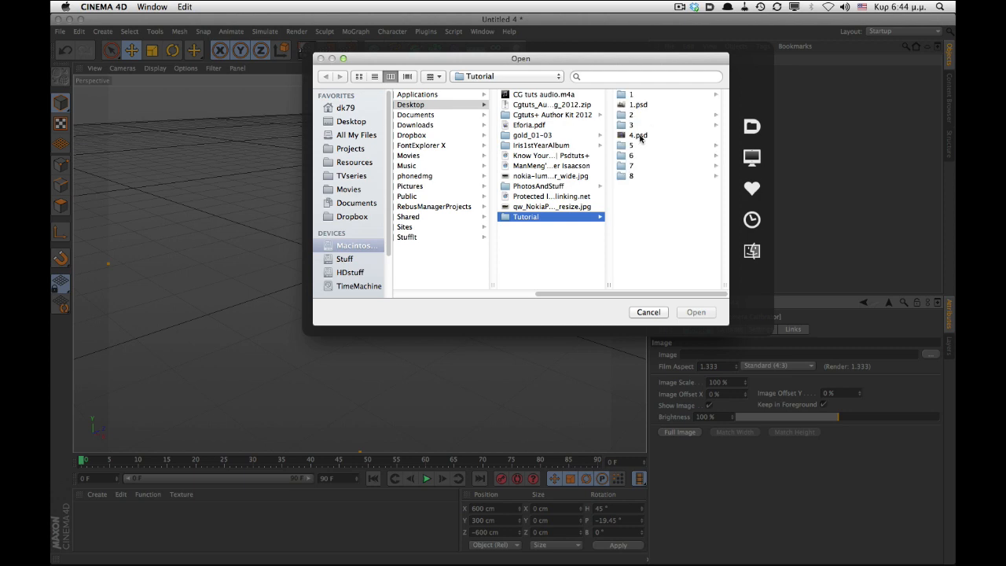
click(635, 135)
click(696, 312)
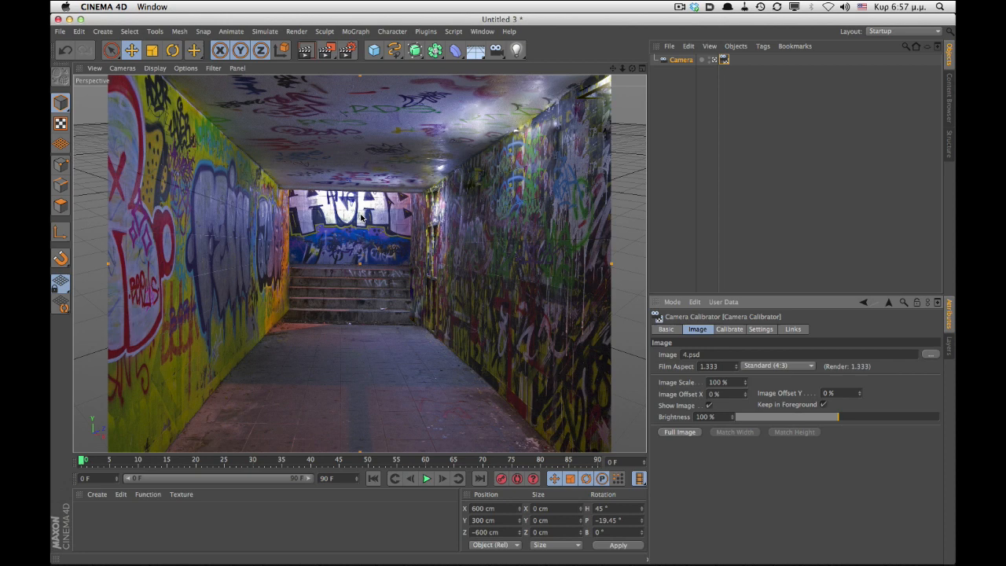
- Add a calibration line along the left wall's floor edge, from the near corner to the far wall's corner
click(729, 329)
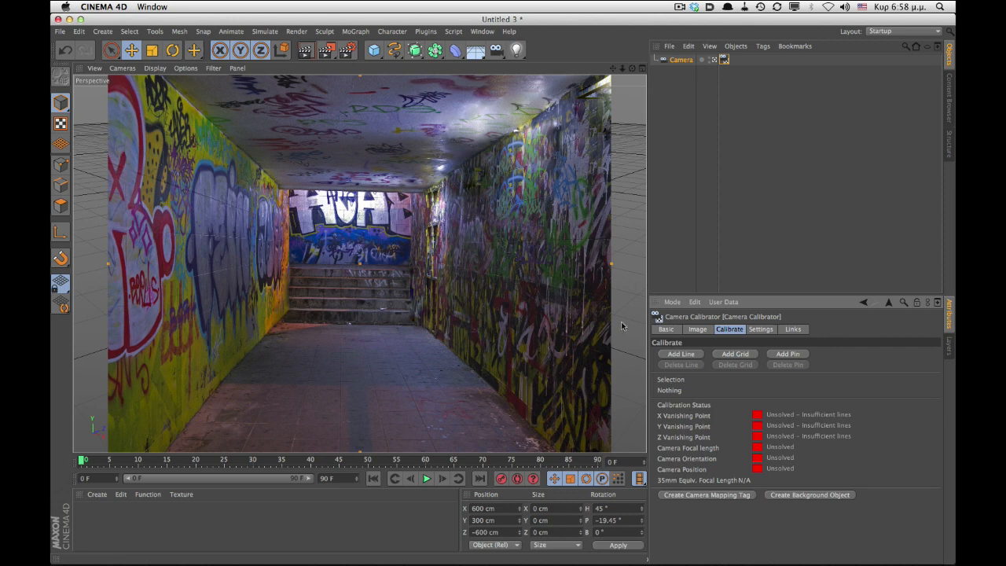
click(680, 354)
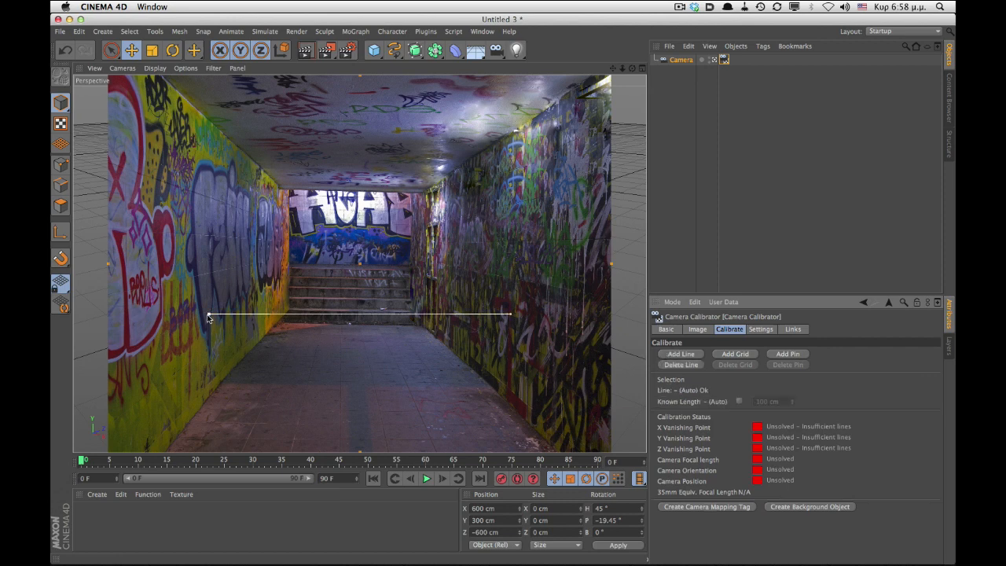
drag(248, 315, 167, 448)
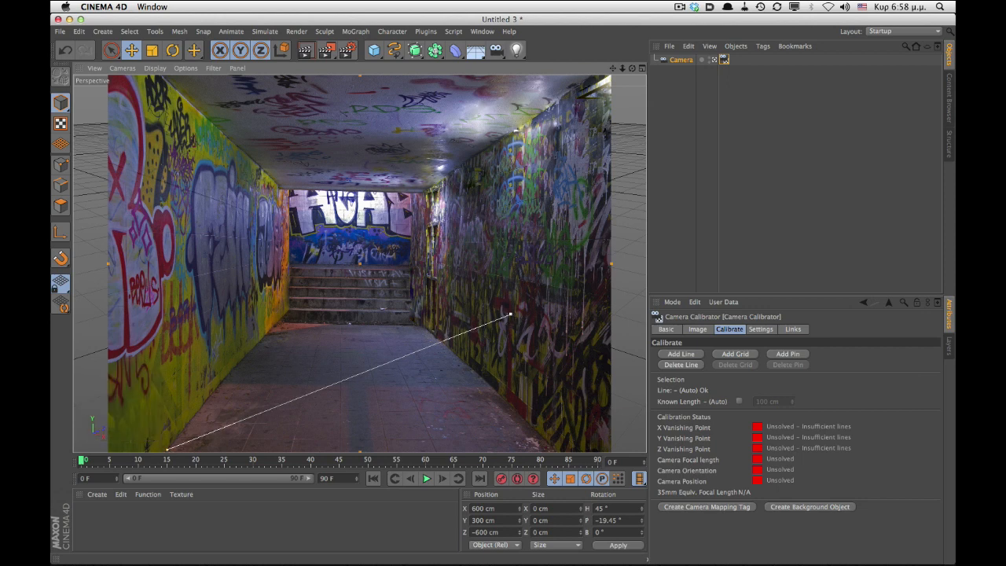
drag(509, 319, 279, 322)
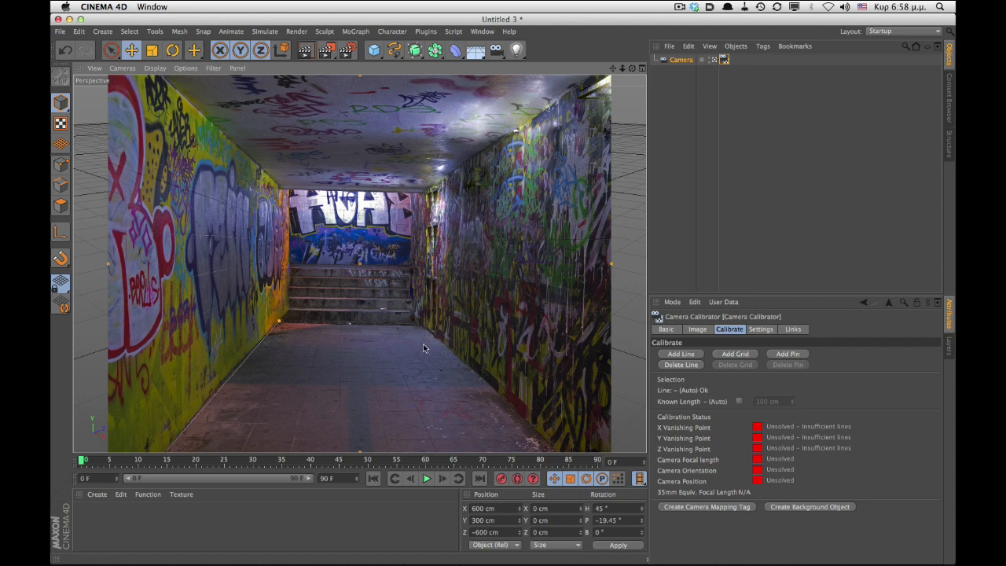
- Set the magnifier zoom value to 400% and fine-tune the line's far endpoint at the floor corner
click(758, 329)
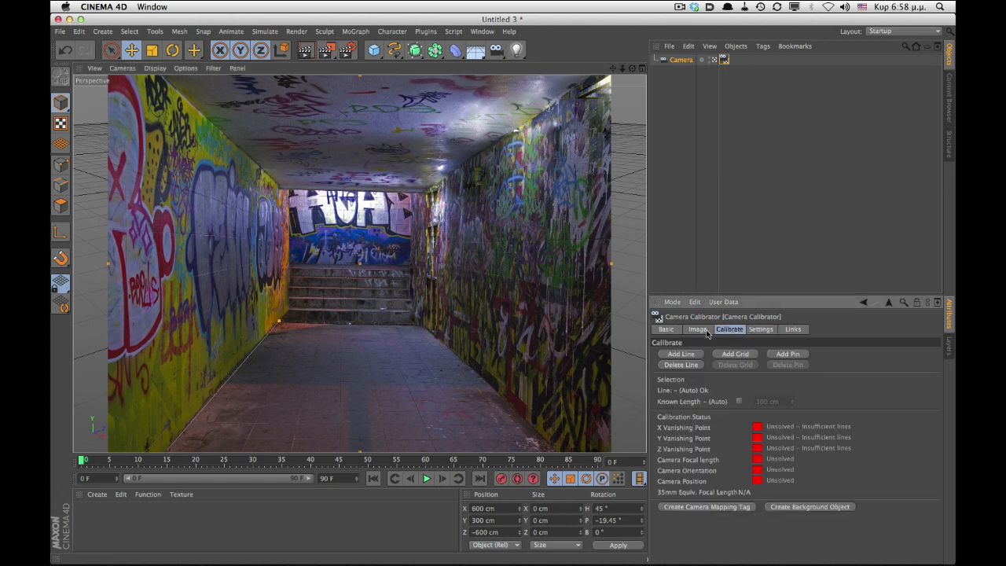
click(747, 330)
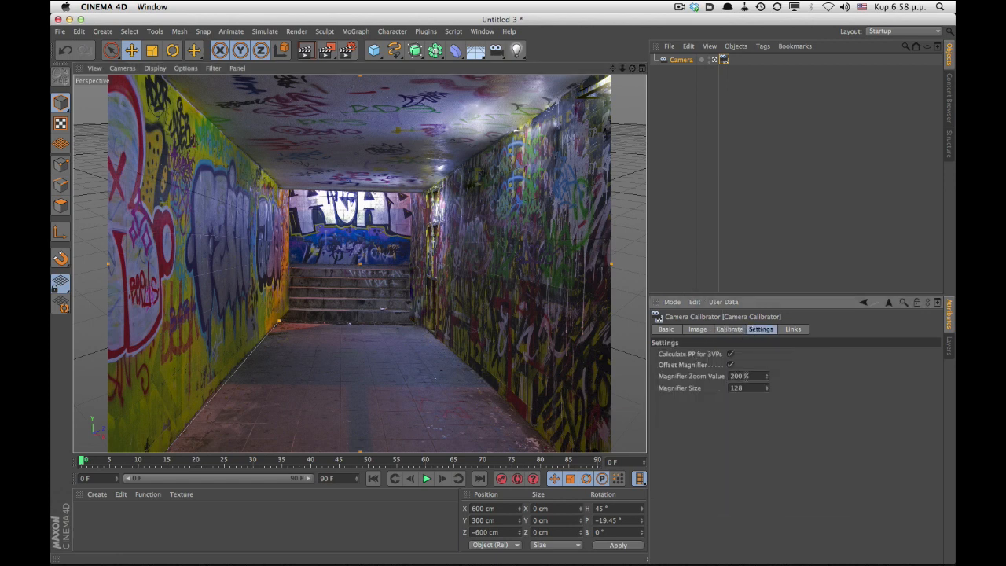
drag(748, 377, 703, 381)
text(400)
key(Return)
drag(277, 323, 281, 325)
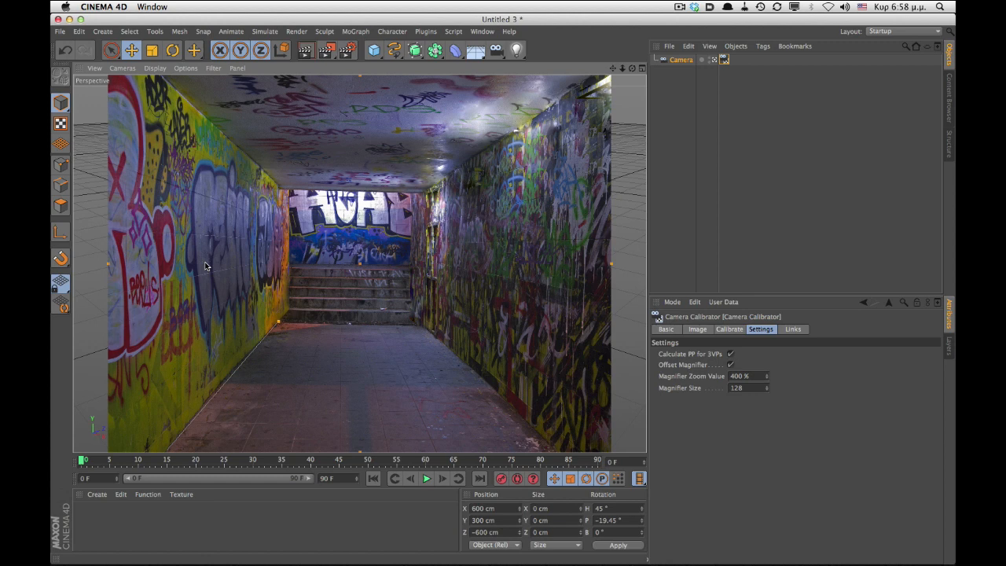
- Set the magnifier zoom value to 800% and refine the same far endpoint
drag(750, 377, 726, 377)
text(800)
key(Return)
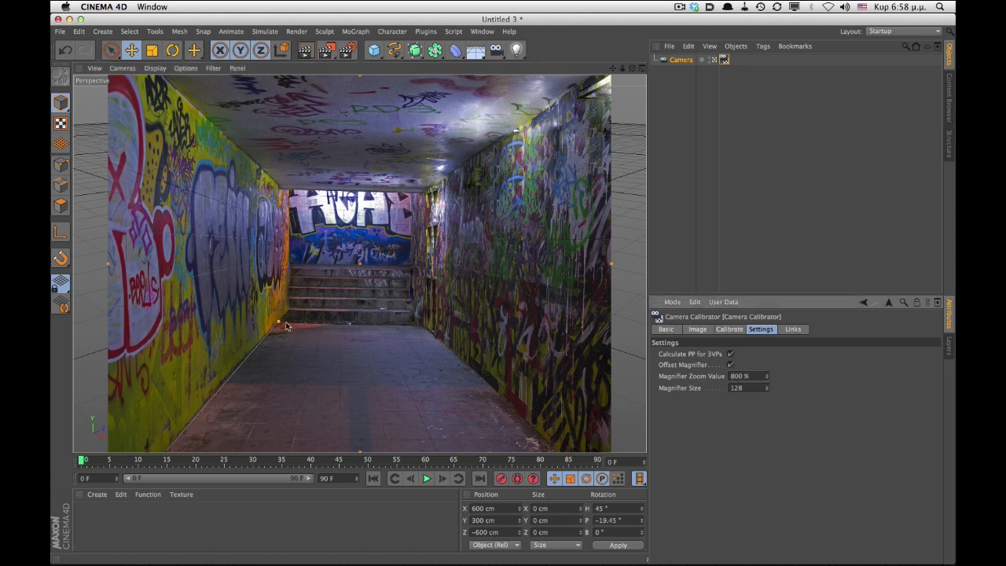
drag(279, 323, 280, 322)
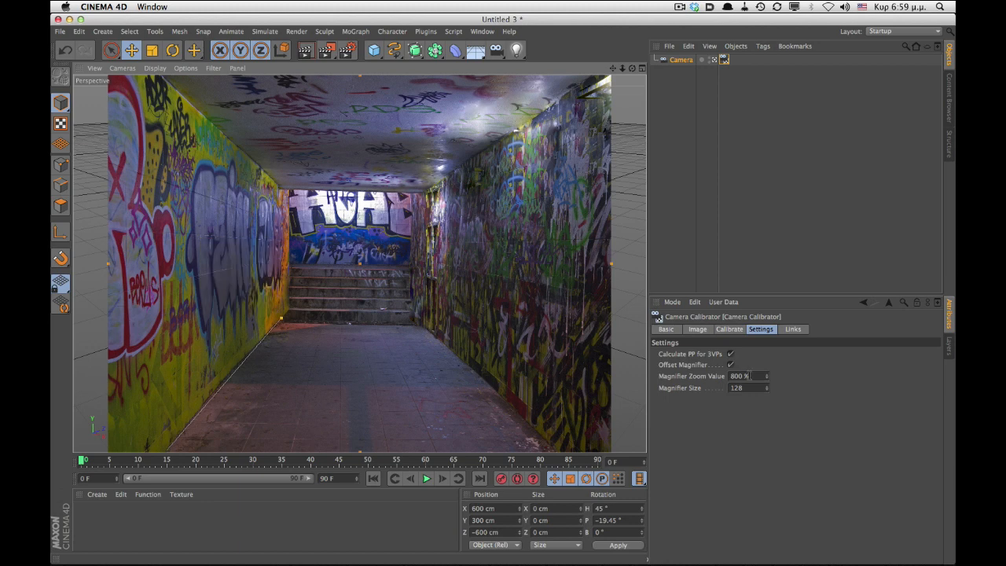
- Set the magnifier zoom value back to 200% and nudge the far endpoint once more
drag(749, 375, 729, 374)
text(200)
key(Return)
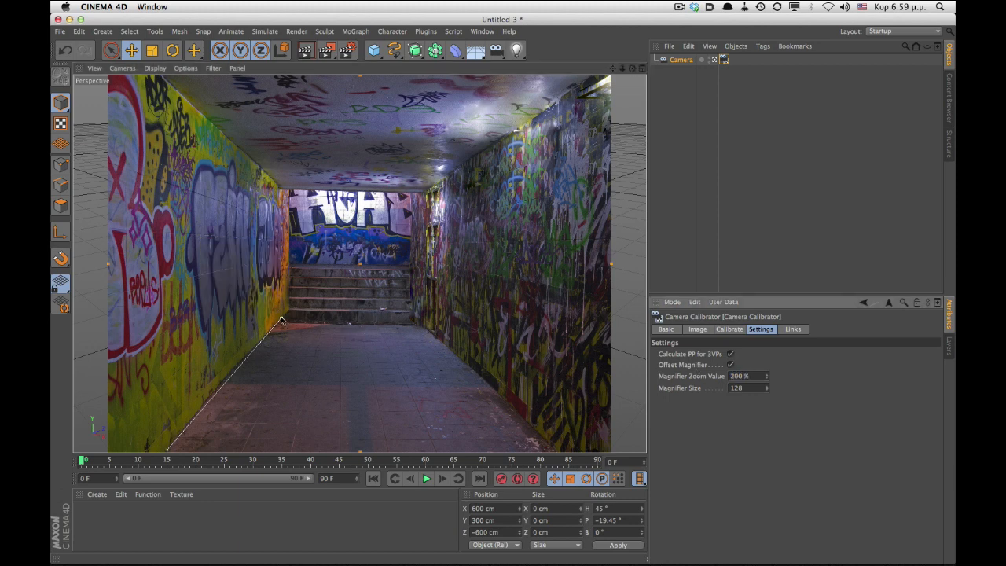
drag(281, 320, 276, 321)
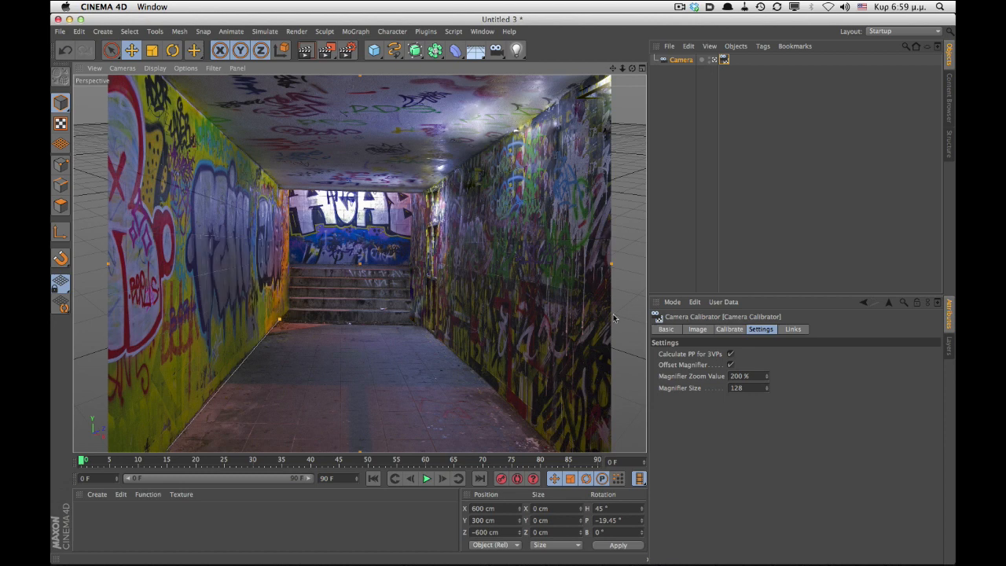
- Assign the left floor-edge line to the Z axis
click(727, 329)
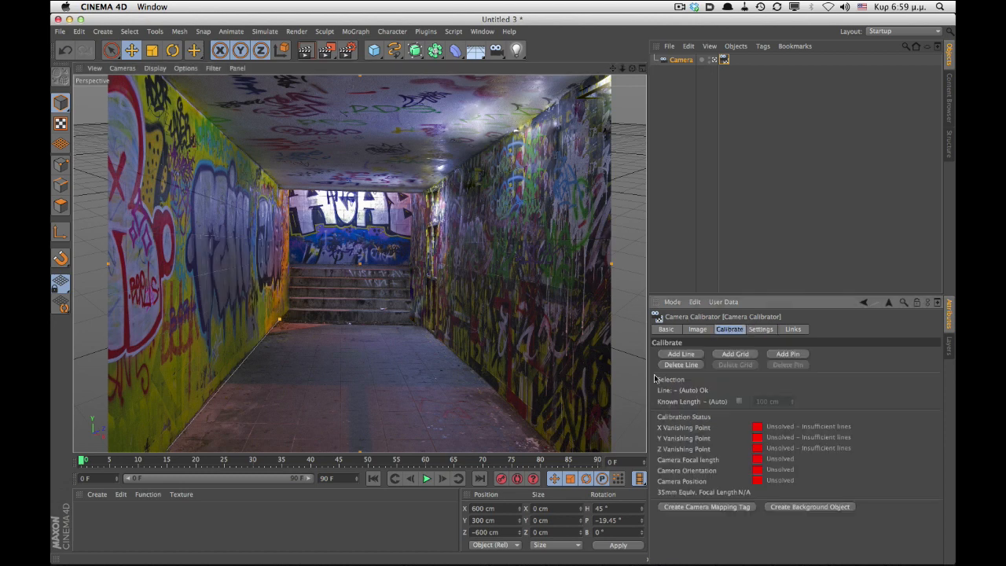
click(229, 378)
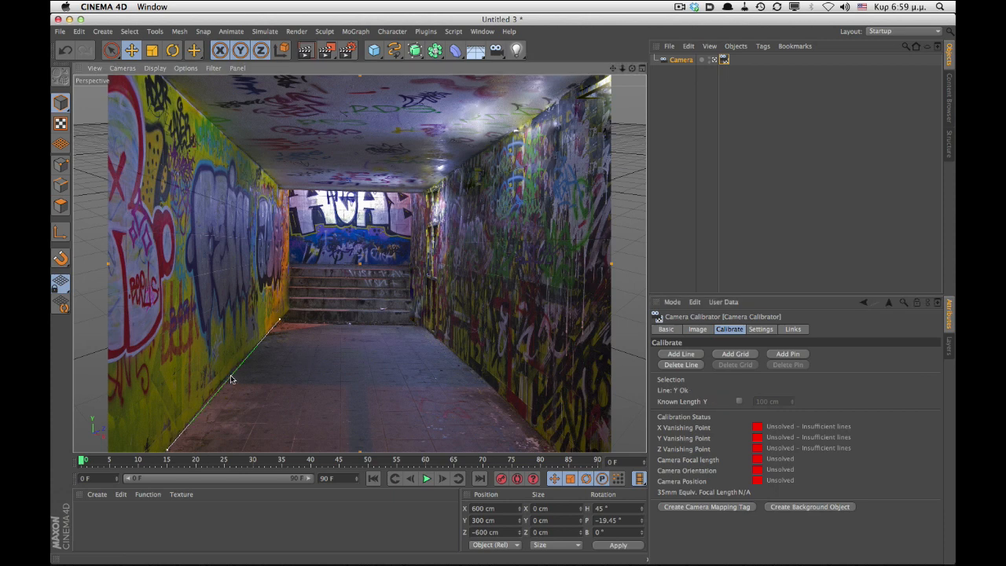
shift+click(230, 377)
click(226, 383)
click(225, 386)
click(223, 381)
- Add a second Z-axis line along the right wall's floor edge, from the near corner to the far wall
click(668, 355)
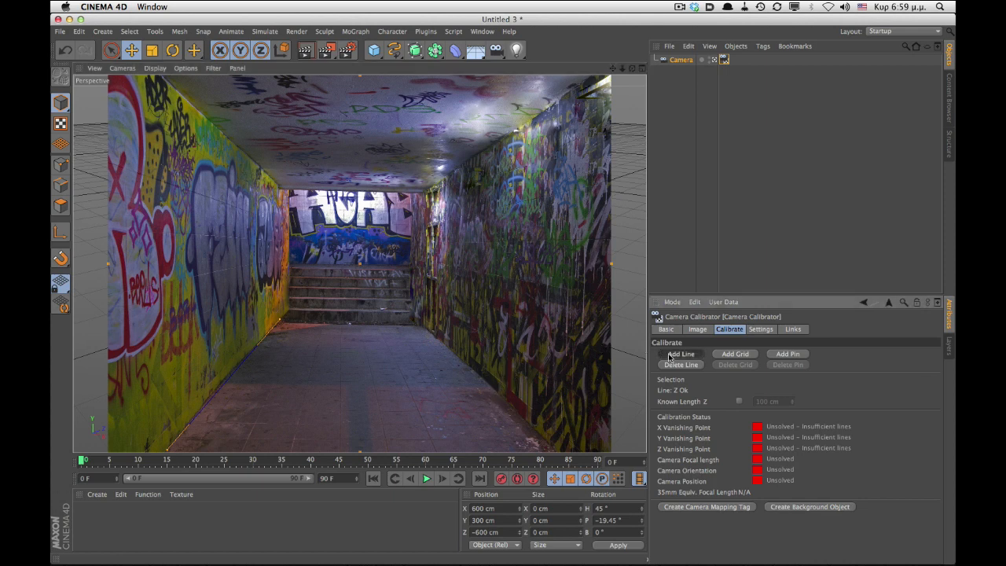
drag(209, 315, 497, 410)
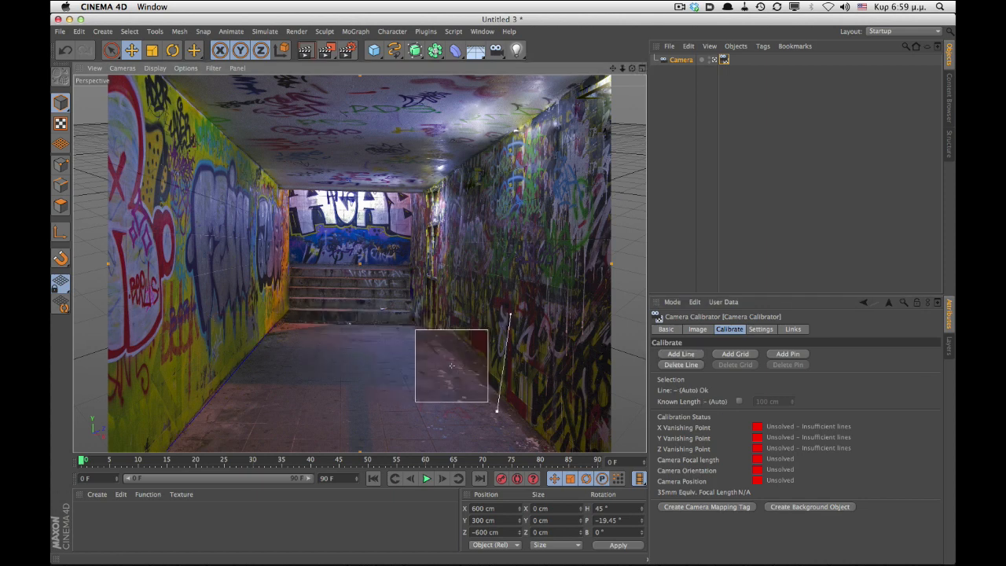
drag(452, 365, 512, 405)
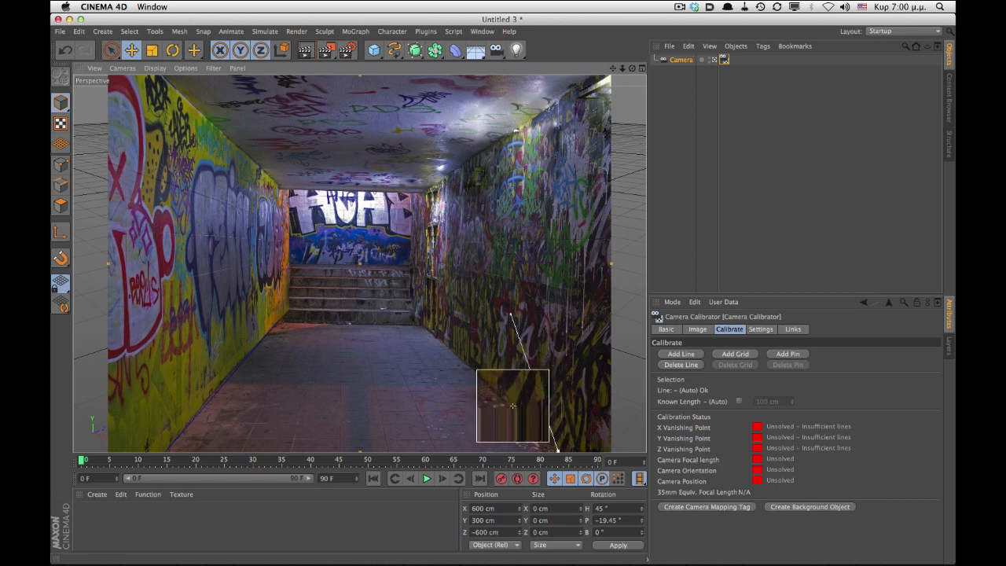
drag(557, 449, 557, 450)
drag(511, 314, 422, 325)
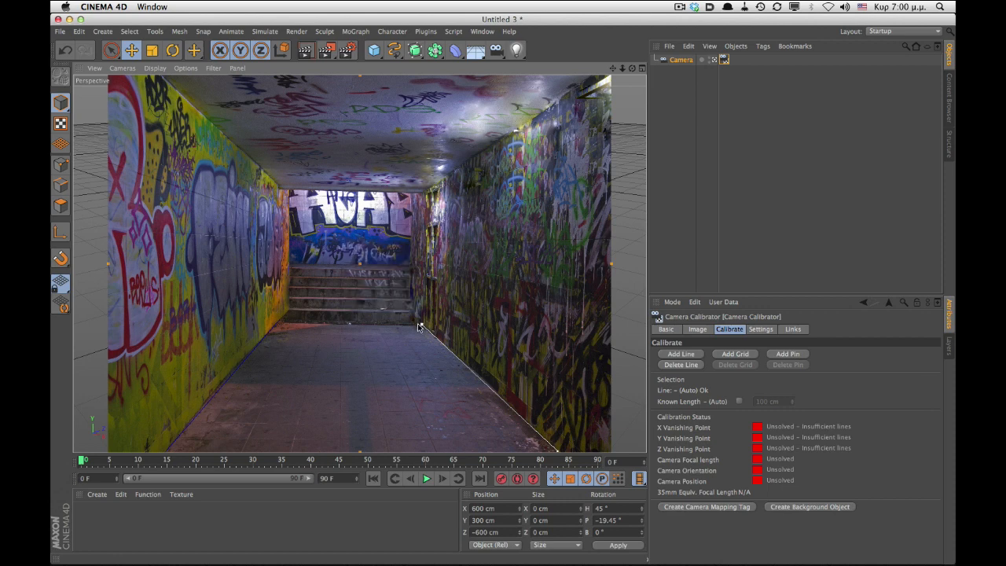
shift+click(483, 382)
shift+click(483, 382)
shift+click(484, 385)
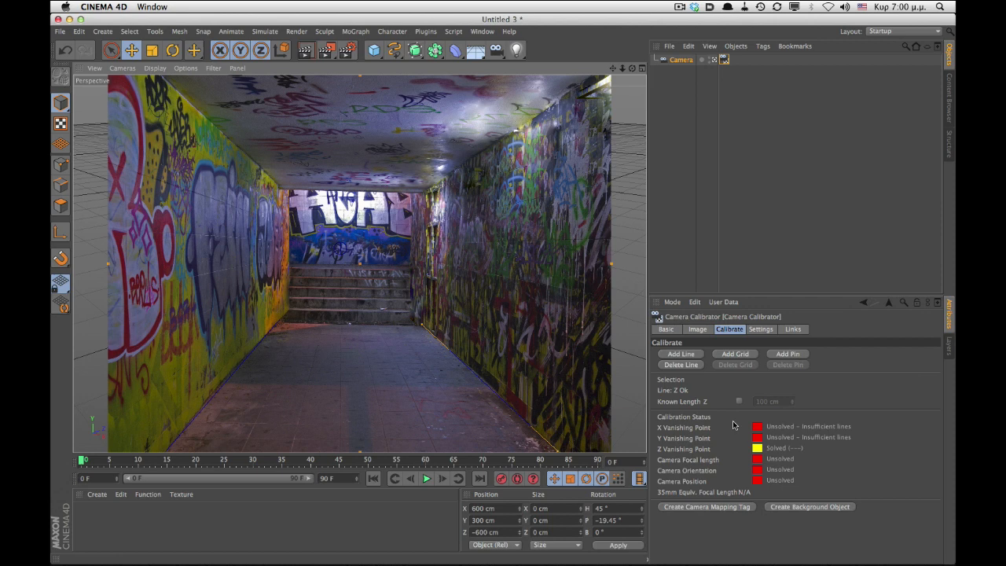
- Add a Z-axis line along the right wall's ceiling edge
click(690, 354)
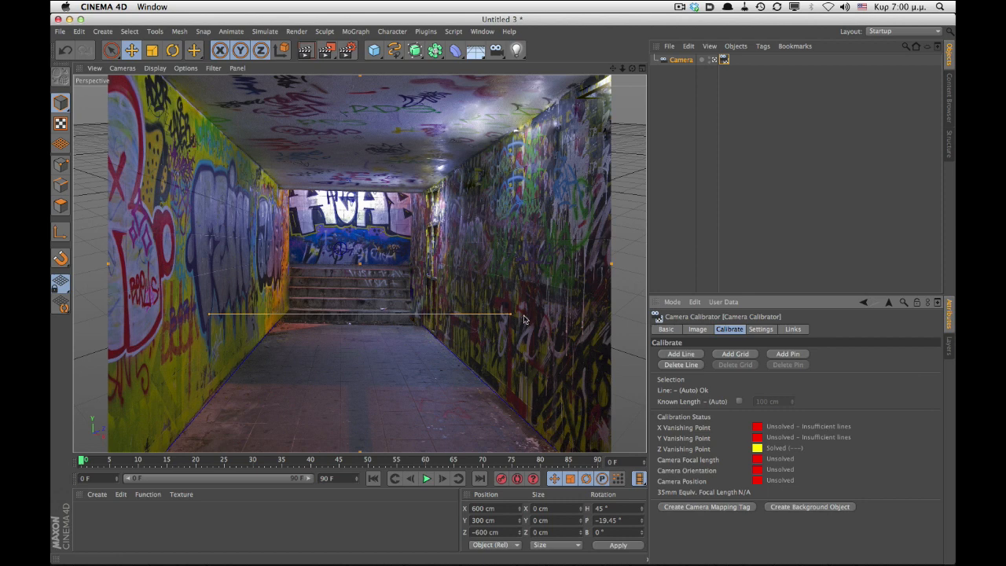
drag(510, 314, 591, 77)
drag(208, 313, 425, 190)
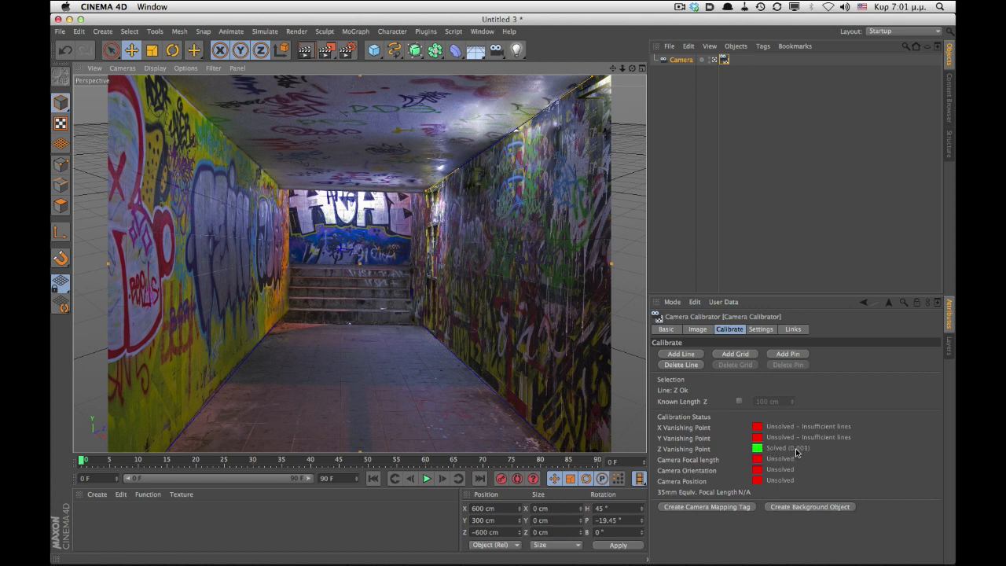
- Add a Z-axis line along the left wall's ceiling edge
click(680, 353)
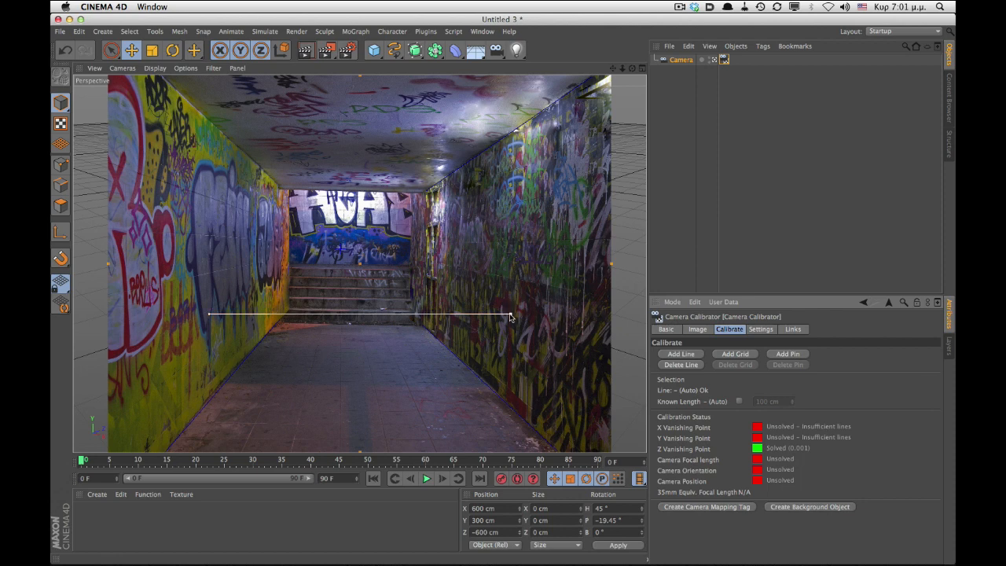
drag(511, 314, 279, 187)
drag(208, 314, 158, 77)
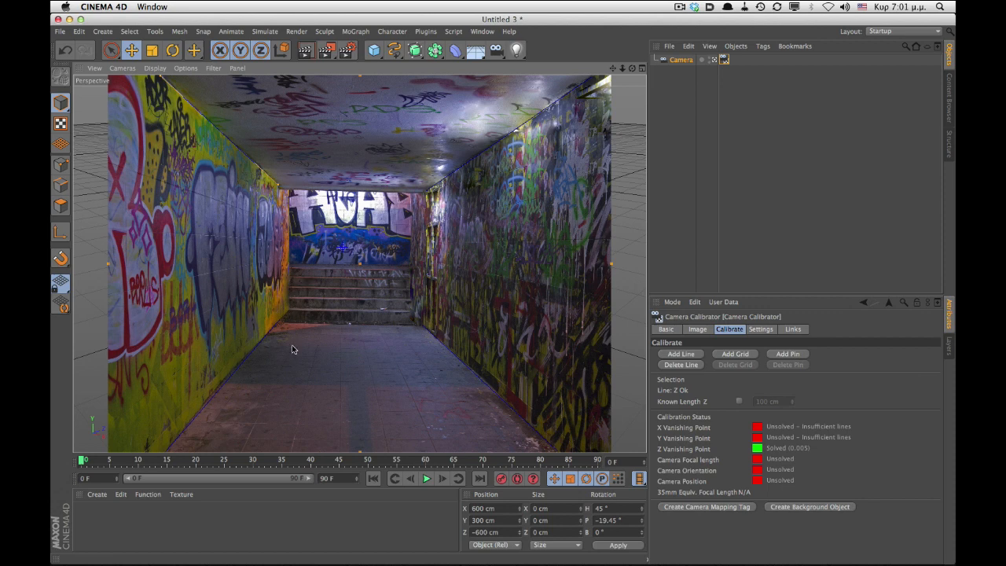
- Add a vertical line along the left wall's near edge and assign it to the Y axis
click(679, 355)
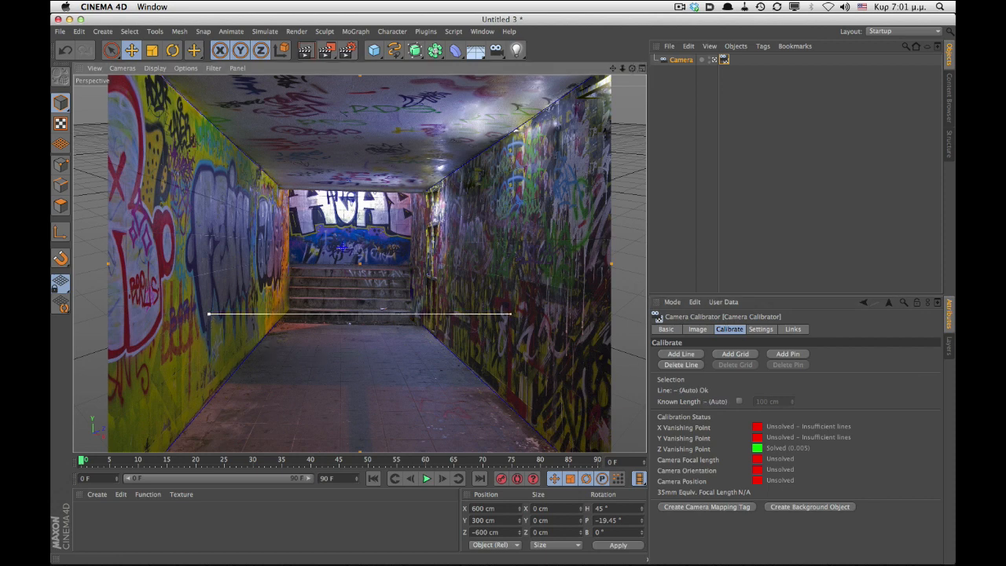
drag(209, 317, 209, 404)
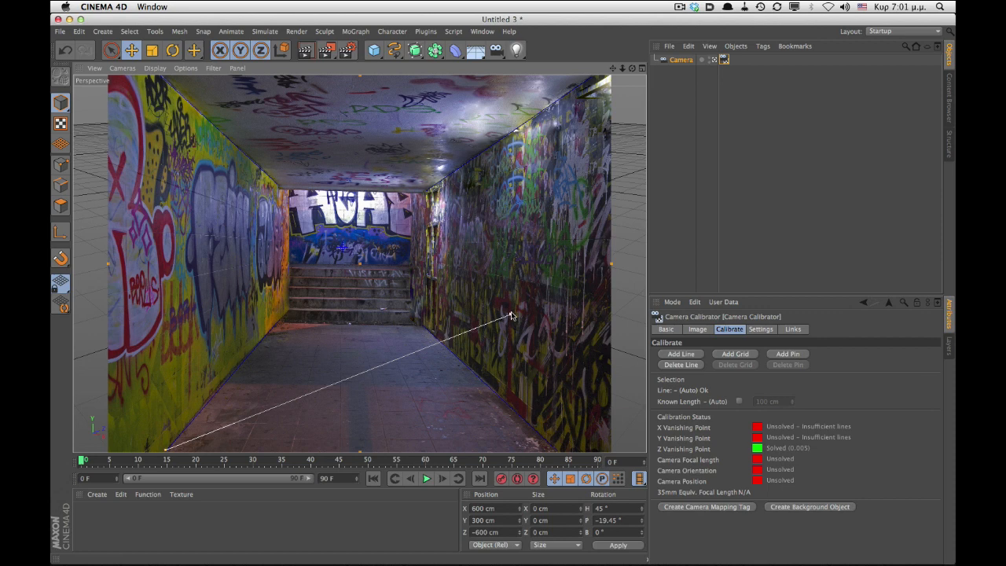
drag(511, 313, 166, 79)
click(165, 240)
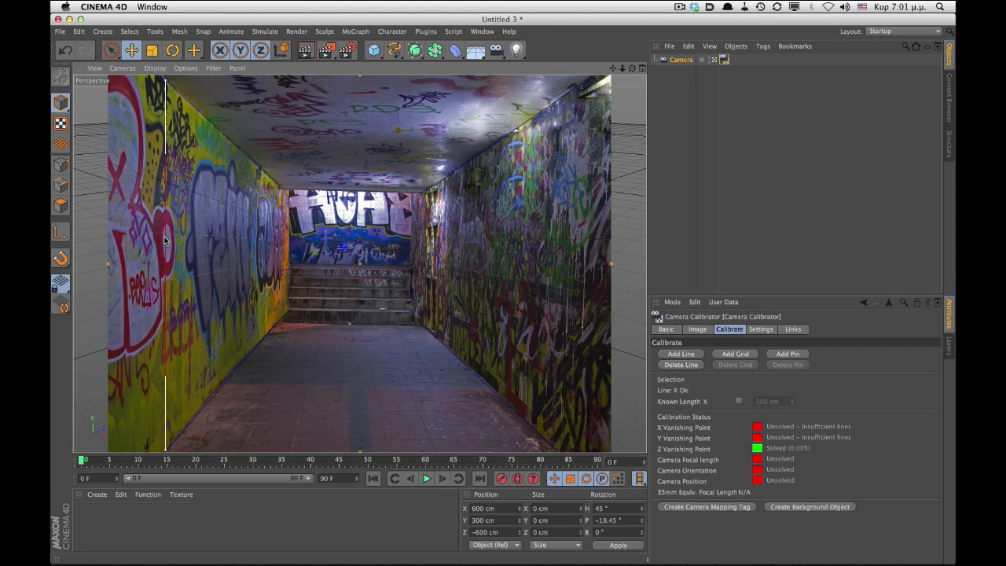
click(165, 241)
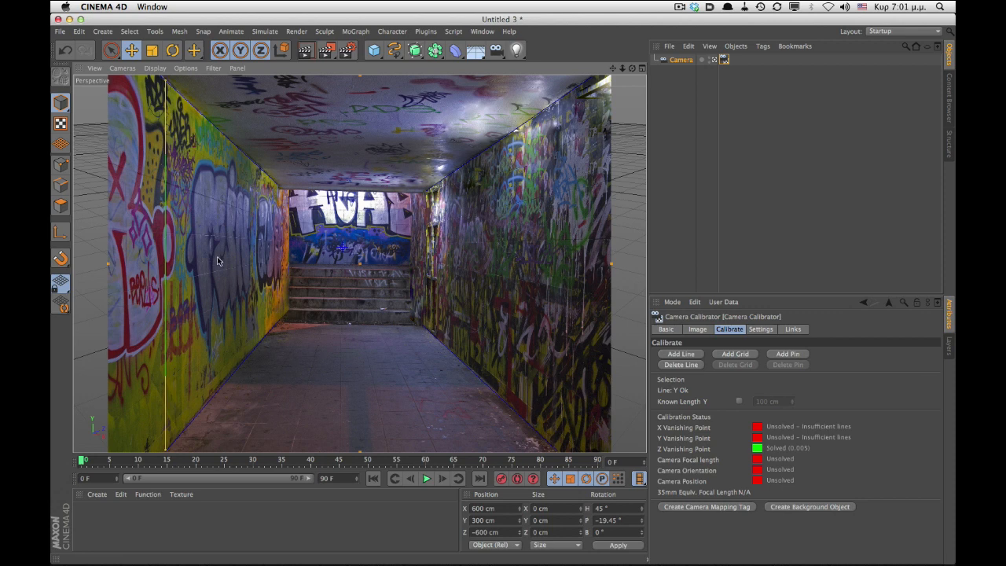
- Add a vertical line along the right wall's near edge and assign it to the Y axis
click(680, 355)
drag(208, 314, 558, 451)
drag(514, 316, 560, 100)
click(557, 207)
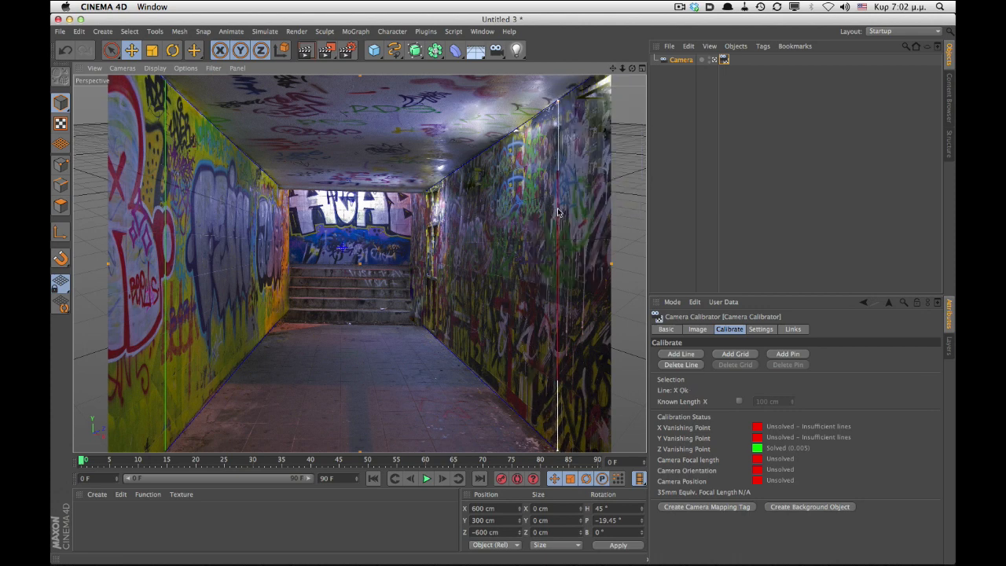
click(395, 308)
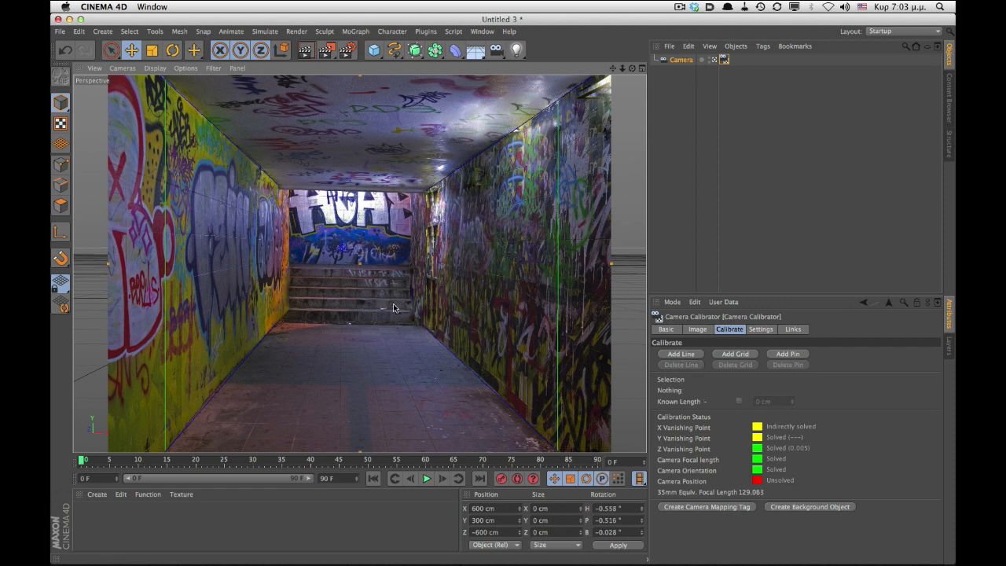
- Add a vertical Y-axis line along the back wall's left corner
click(679, 354)
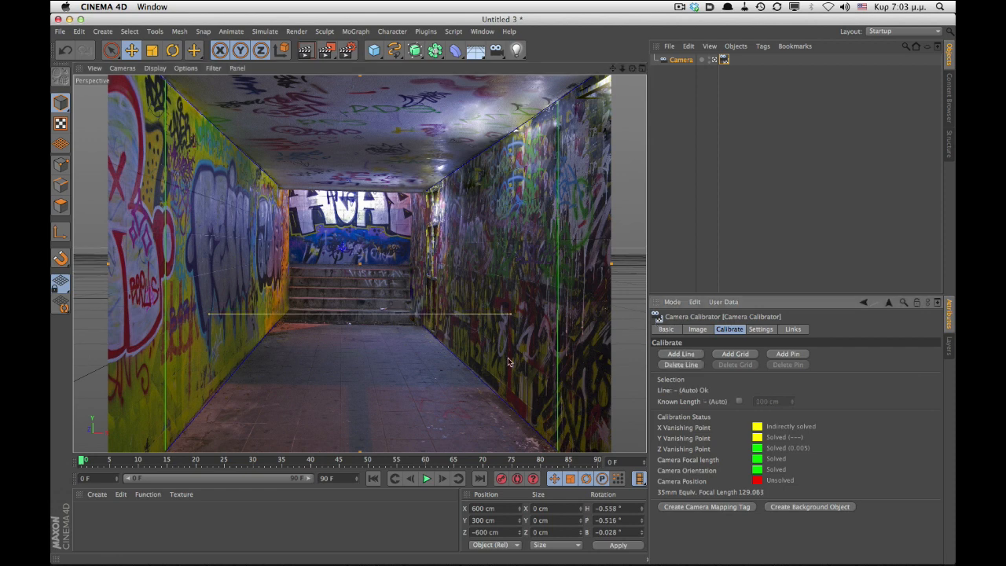
drag(209, 315, 279, 318)
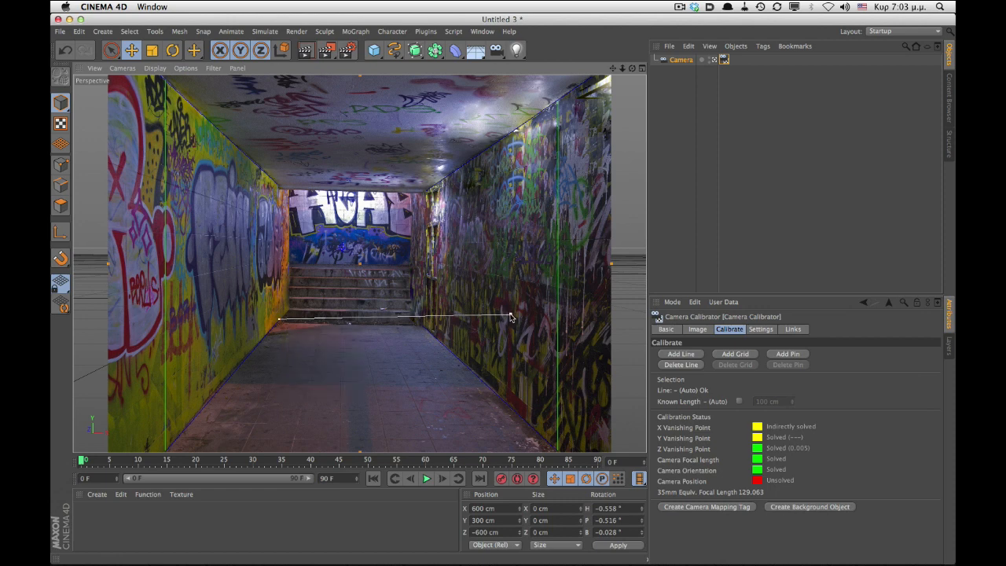
drag(512, 314, 279, 189)
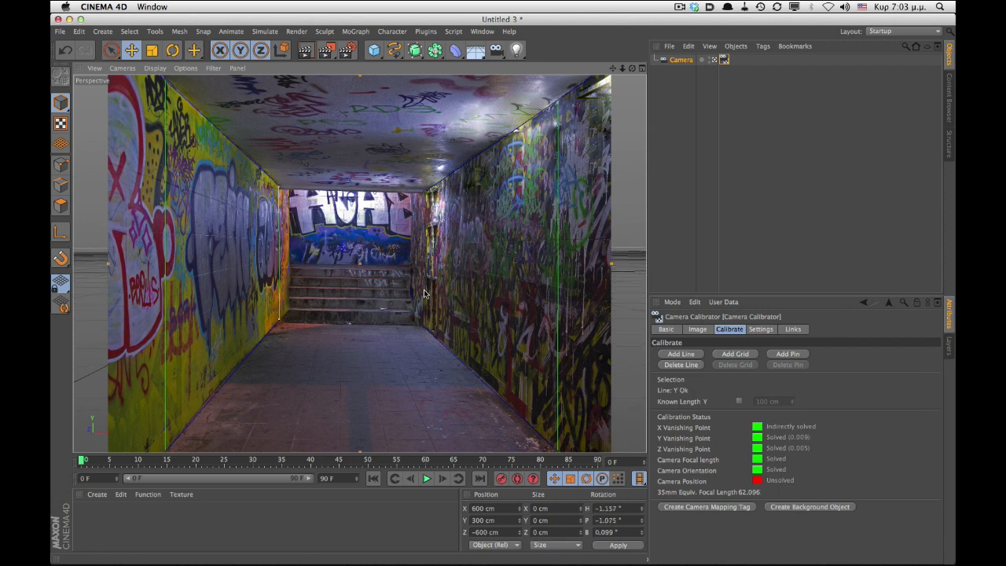
- Add a vertical Y-axis line along the back wall's right corner
click(558, 351)
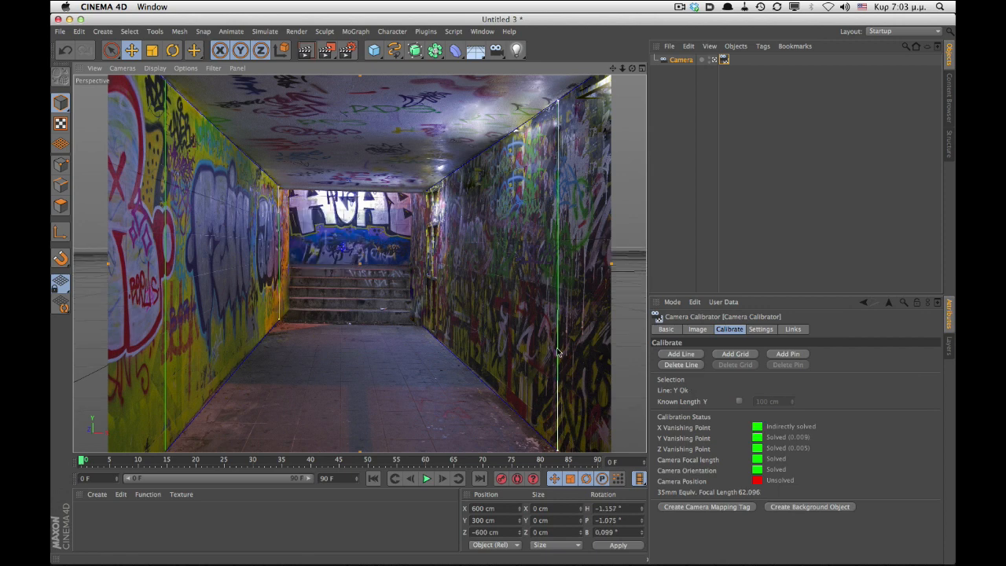
click(681, 353)
drag(393, 326, 421, 324)
drag(510, 314, 422, 191)
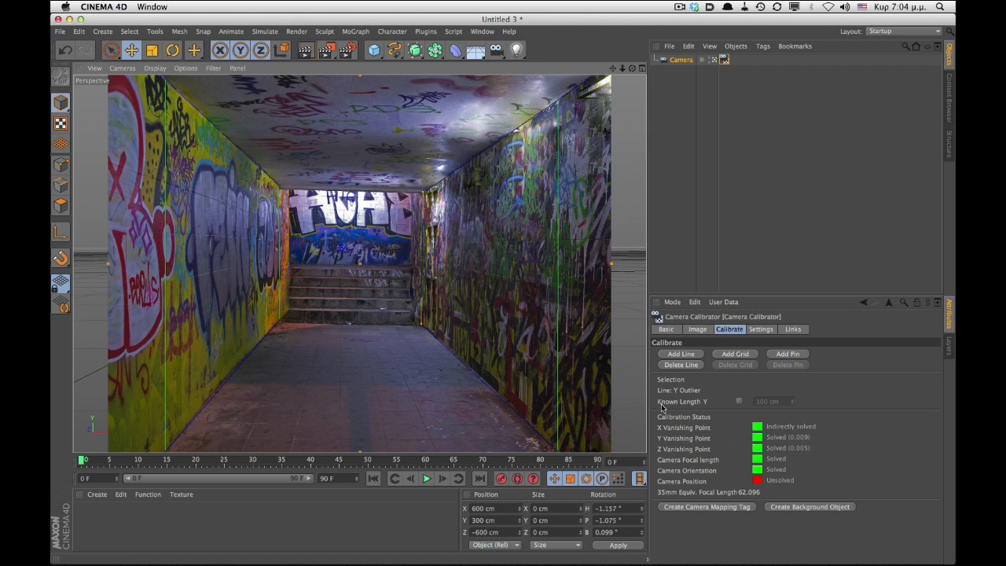
- Toggle the calibrator image's Keep in Foreground option off and back on to compare the lines with the photo
click(697, 329)
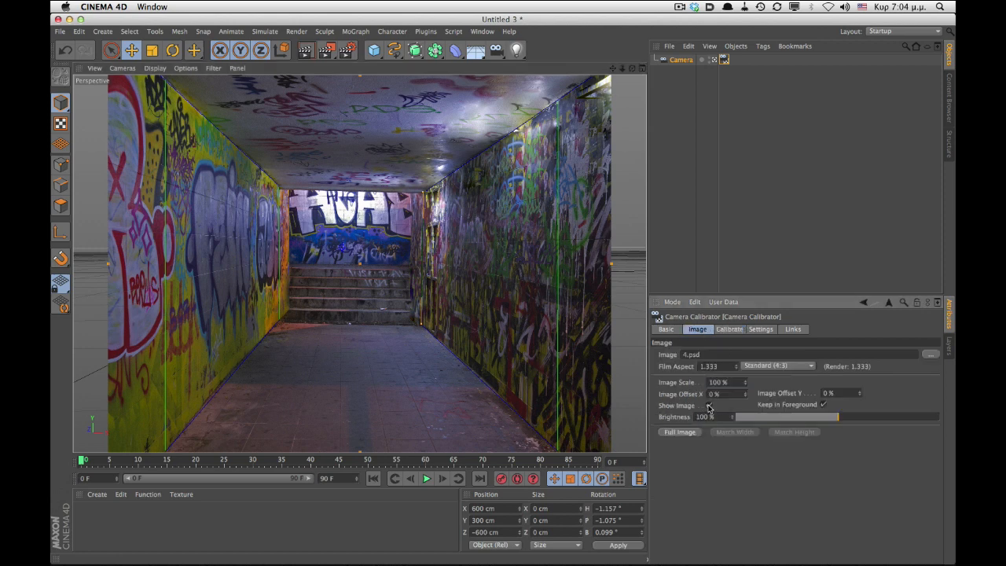
click(823, 404)
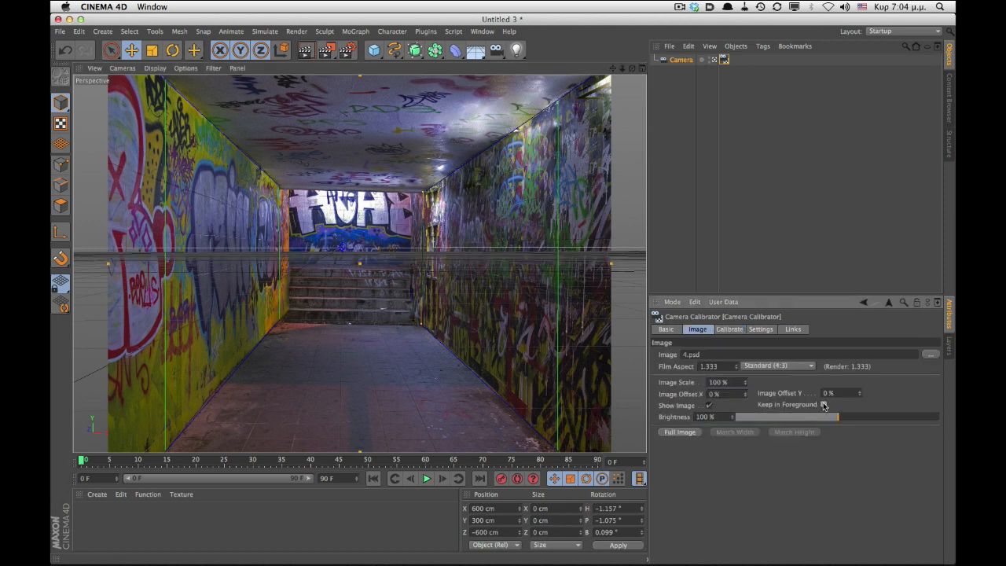
click(822, 405)
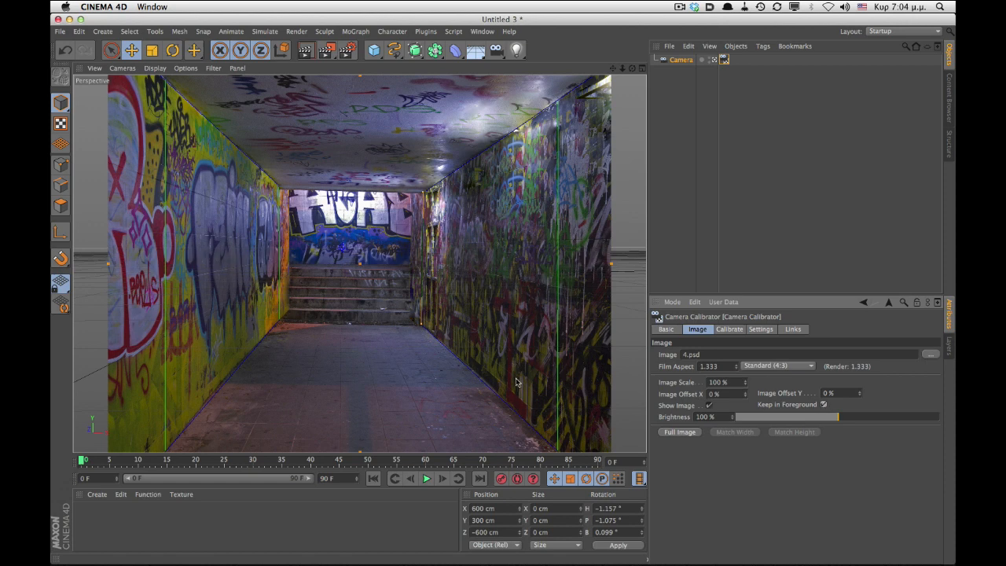
mouse_move(474, 374)
mouse_down()
mouse_move(465, 391)
mouse_move(503, 374)
mouse_move(479, 386)
mouse_up()
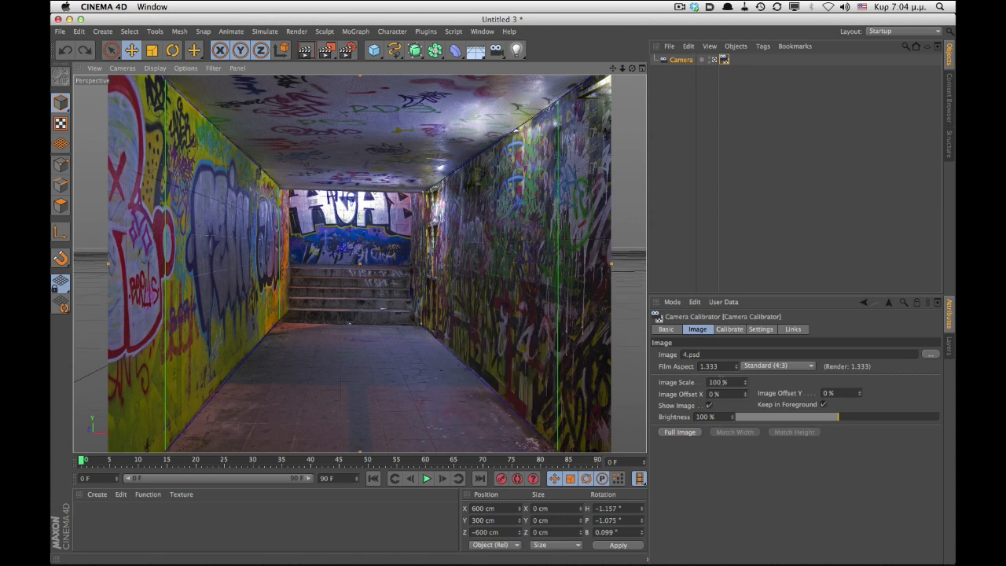
- Add a calibration pin and place it on the floor at the bottom centre of the photo
click(729, 329)
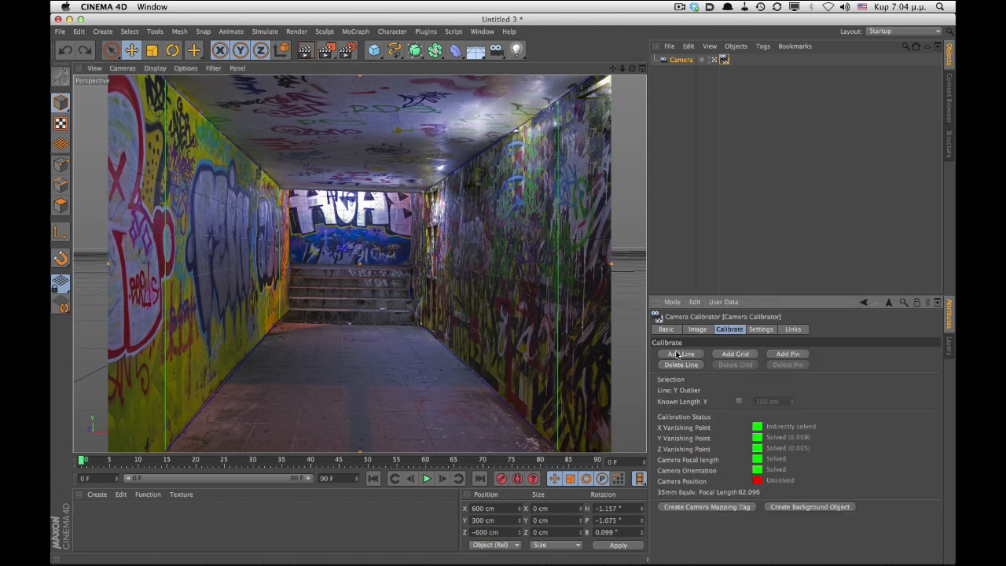
click(787, 354)
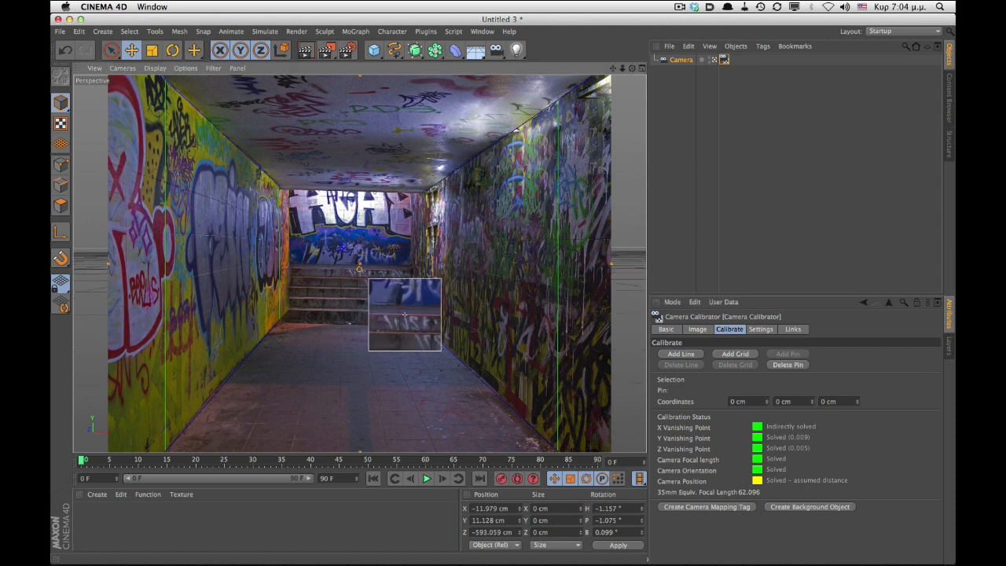
drag(362, 419, 360, 441)
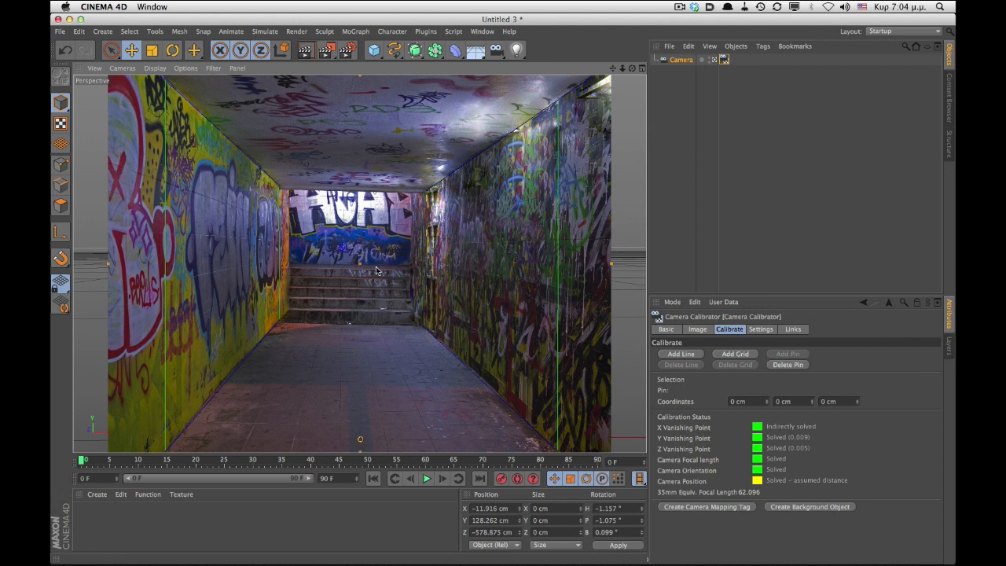
- Create a background object and a camera mapping tag from the calibrated camera
click(374, 51)
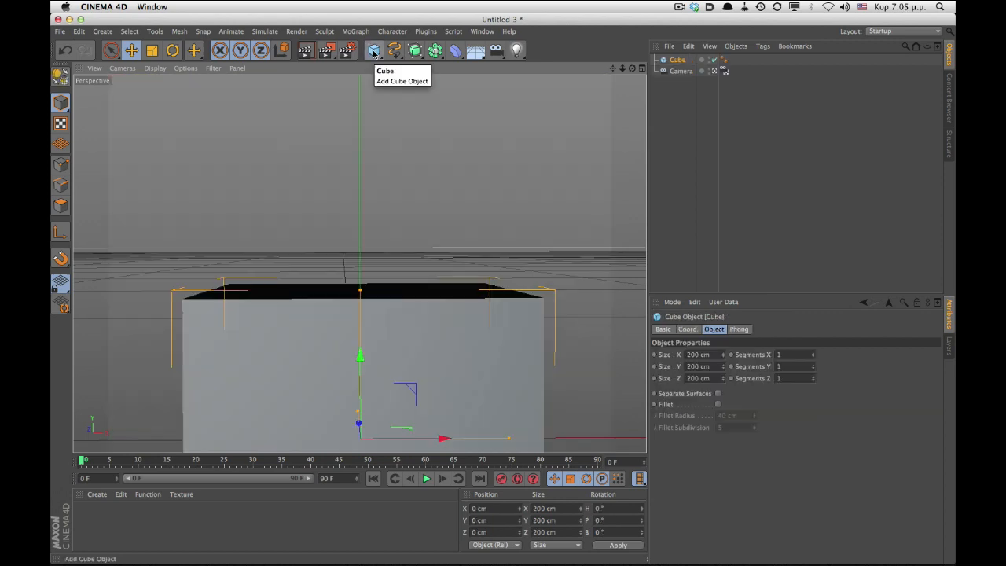
key(super+z)
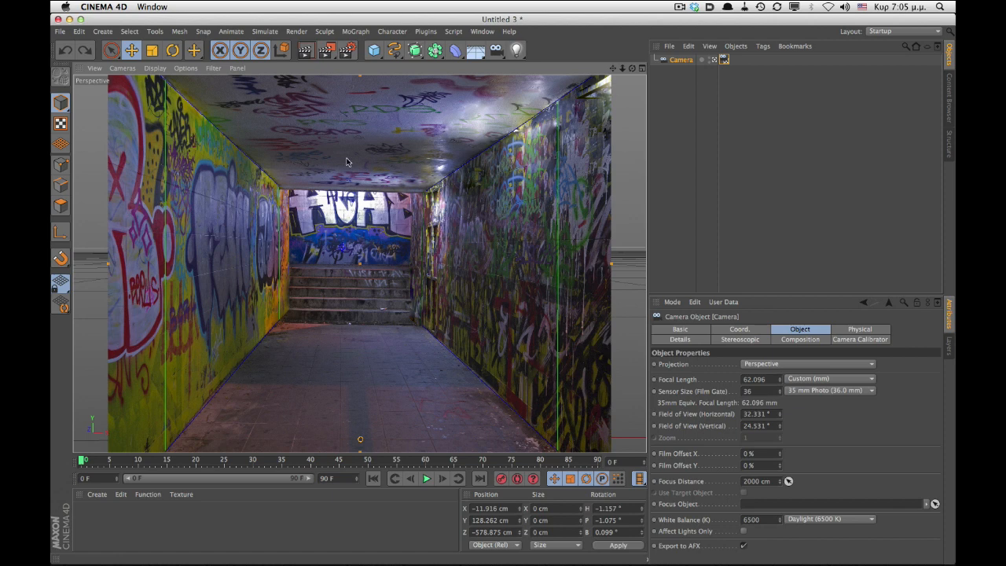
click(724, 61)
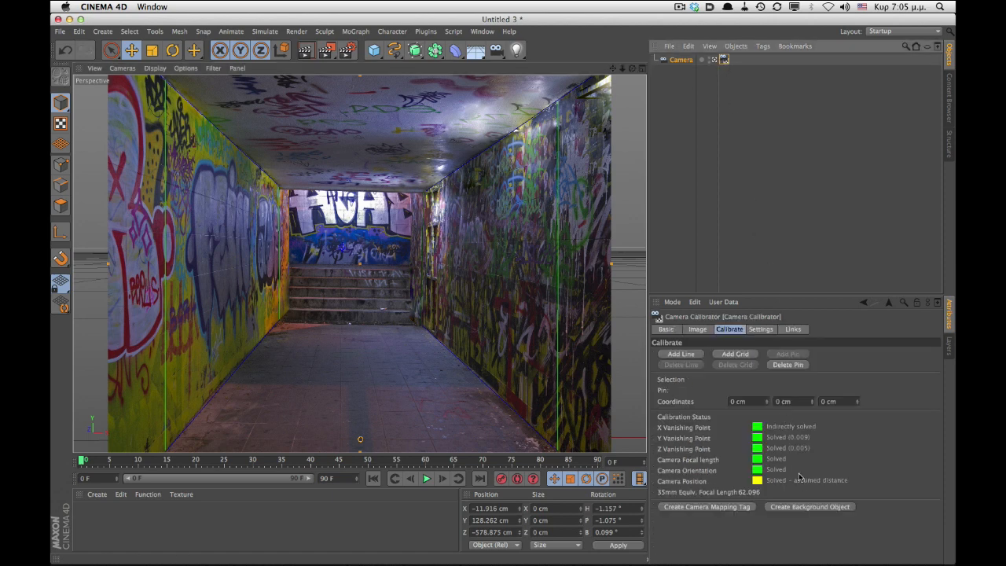
click(804, 507)
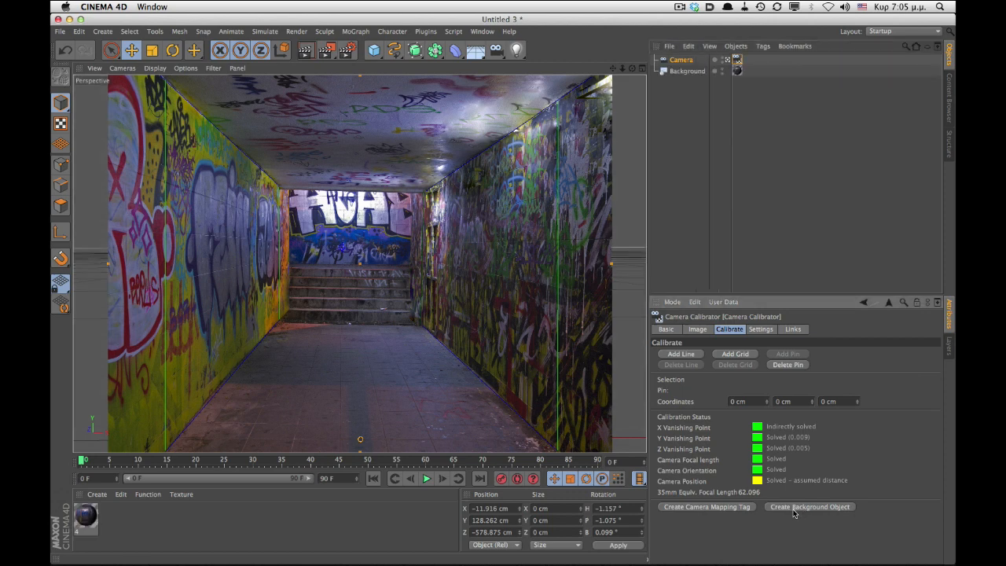
click(708, 507)
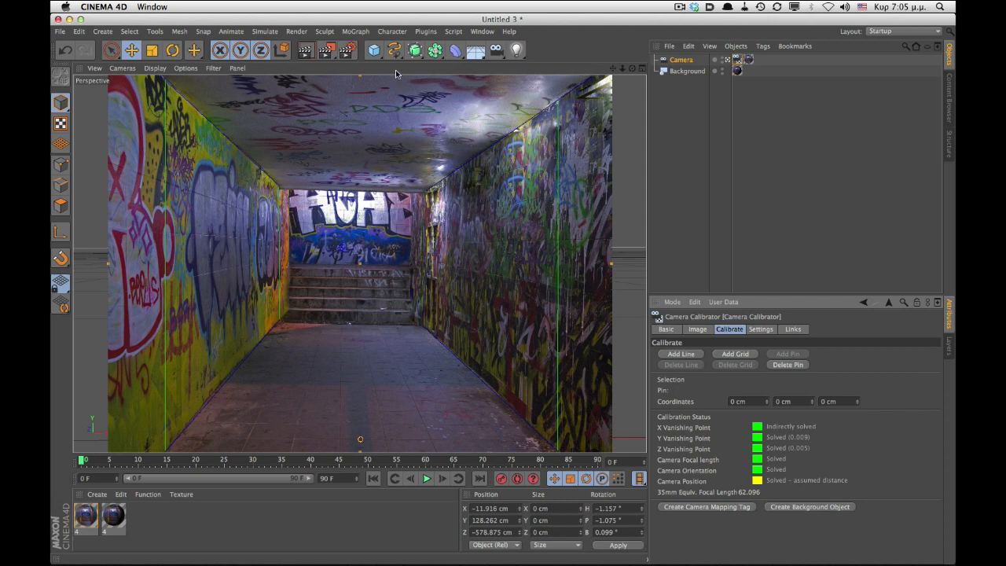
- Add a test cube, set its size to 50 cm and its Y position to 25 cm
click(374, 50)
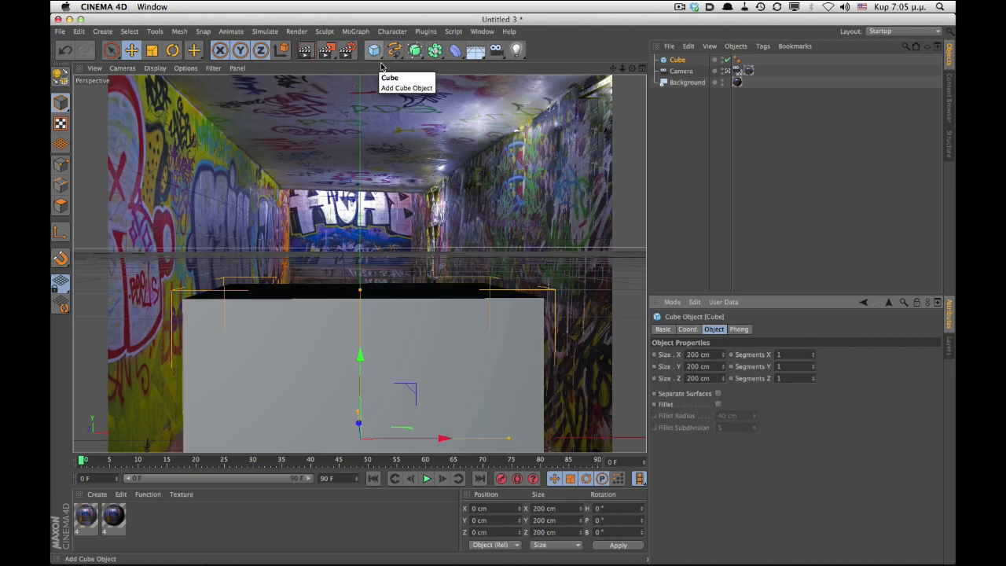
key(t)
drag(494, 371, 449, 307)
drag(558, 509, 428, 518)
text(50)
key(Return)
text(25)
key(Return)
- Duplicate the cube and move the cubes across the tunnel floor to check the perspective
key(super+c)
key(super+v)
key(e)
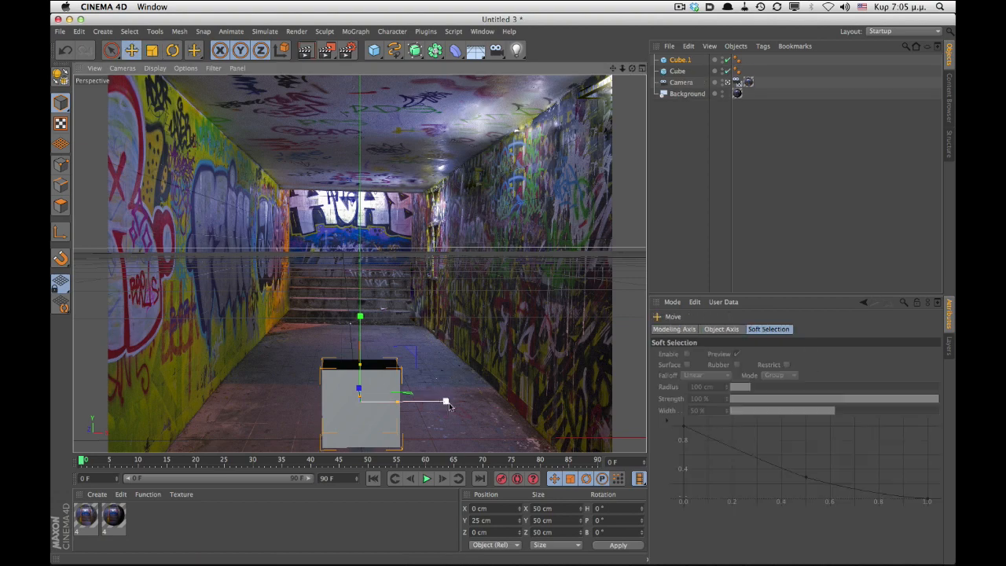
click(377, 410)
drag(447, 402, 331, 402)
drag(252, 388, 297, 317)
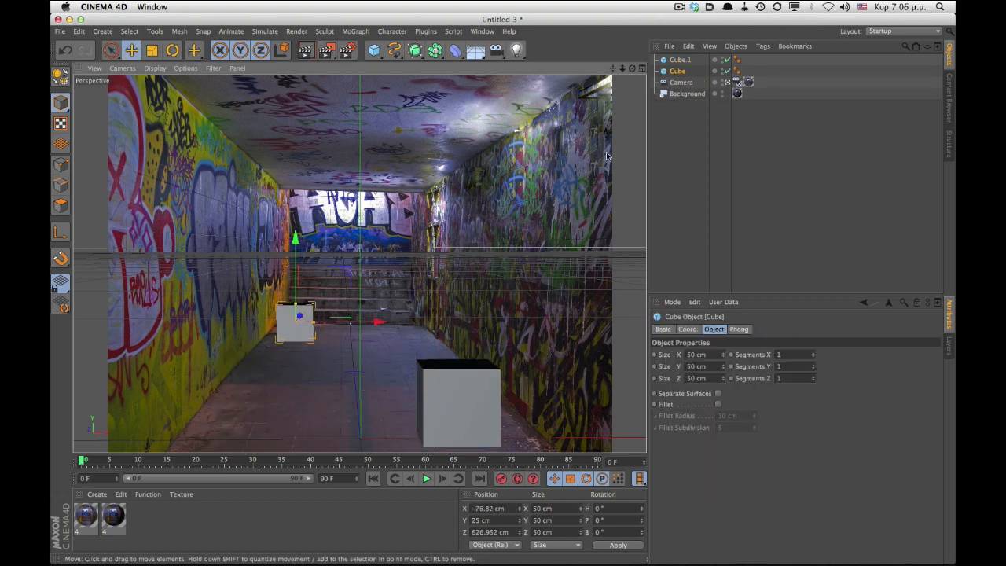
- Hide the grid in the viewport's display filter settings
click(186, 68)
click(185, 68)
key(shift+v)
click(759, 330)
click(711, 330)
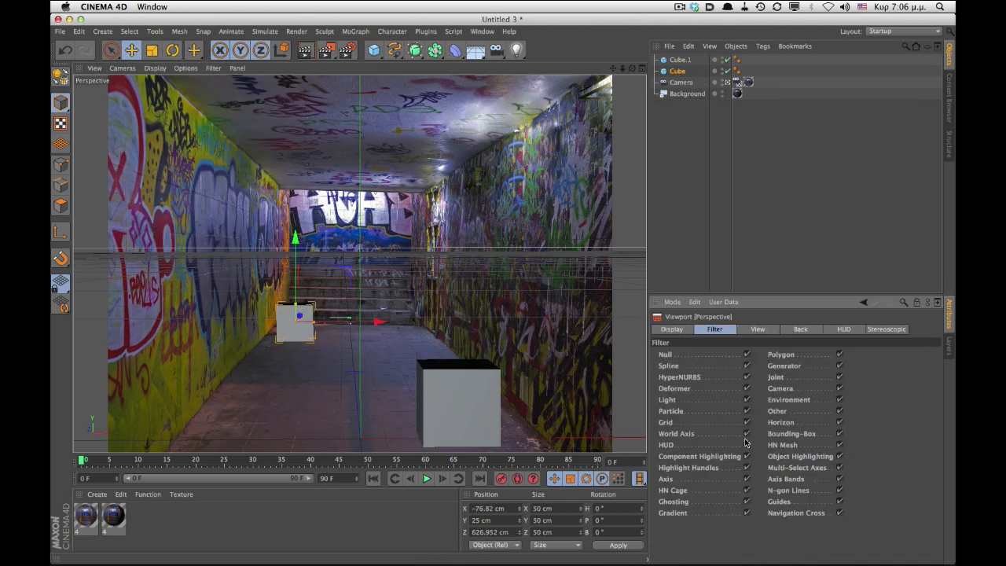
click(749, 423)
- Reposition a cube towards the centre, then delete both test cubes
click(477, 406)
drag(522, 407, 418, 391)
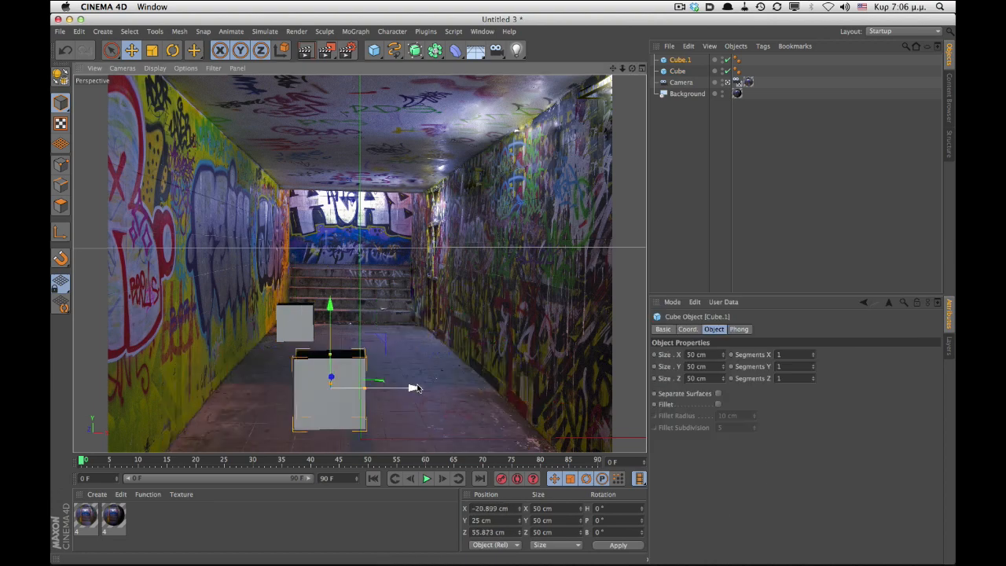
click(679, 61)
key(Delete)
click(678, 61)
key(Delete)
- Add a plane object with its orientation set to +X
click(380, 56)
click(480, 86)
click(735, 401)
click(730, 374)
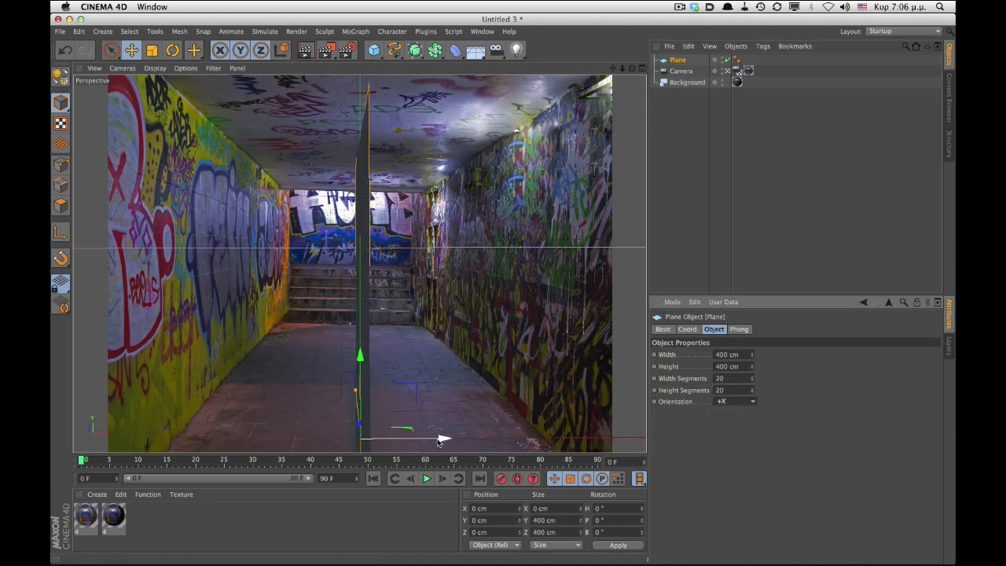
- Move the plane over to the left wall and try resizing it along the tunnel
drag(443, 438, 269, 415)
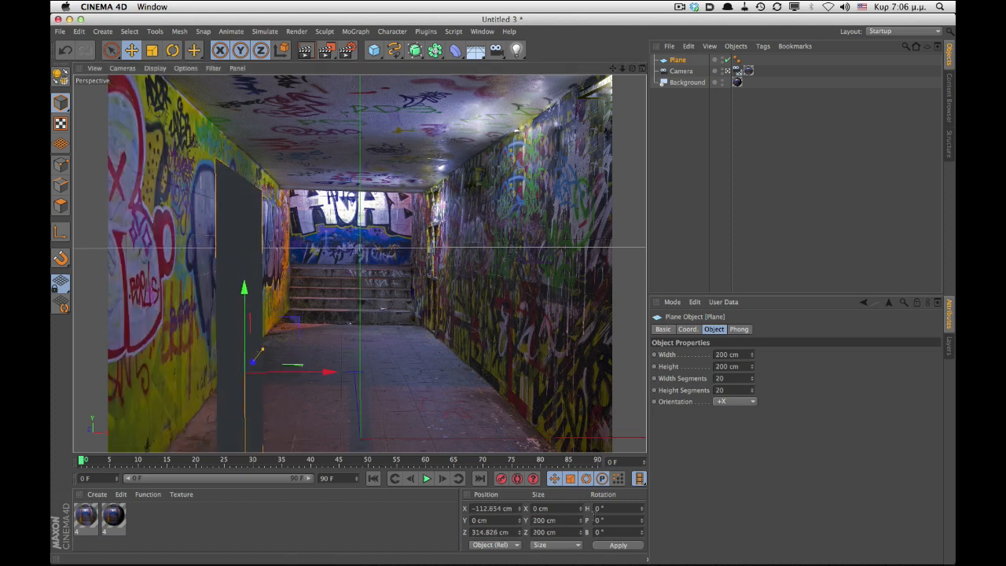
drag(245, 393, 271, 335)
drag(266, 423, 270, 377)
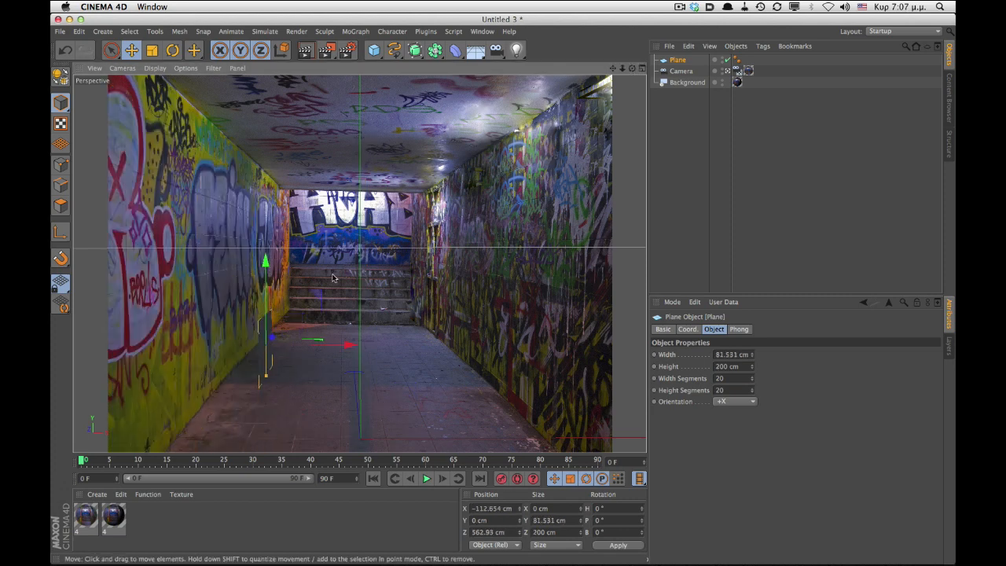
drag(267, 280, 286, 255)
key(super+z)
- Set the plane's width to 200 cm, height to 400 cm and Y position to 100 cm
text(100)
drag(553, 520, 465, 518)
key(Return)
text(50)
key(Return)
text(200)
key(Return)
text(400100)
key(Return)
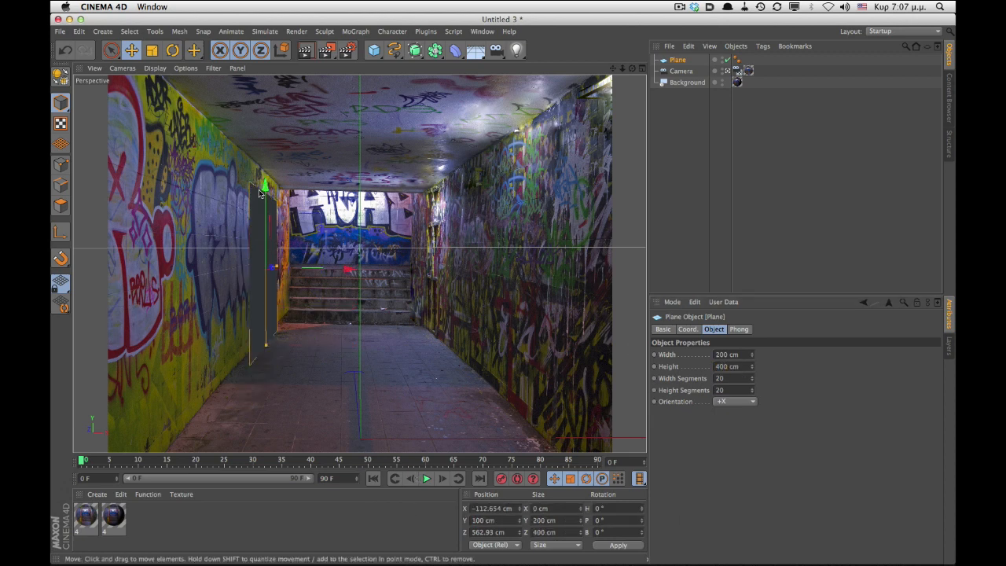
- Set the plane's width to 250 cm and its Y position to 125 cm
drag(349, 270, 338, 269)
drag(738, 355, 709, 354)
text(250)
key(Return)
drag(494, 520, 467, 519)
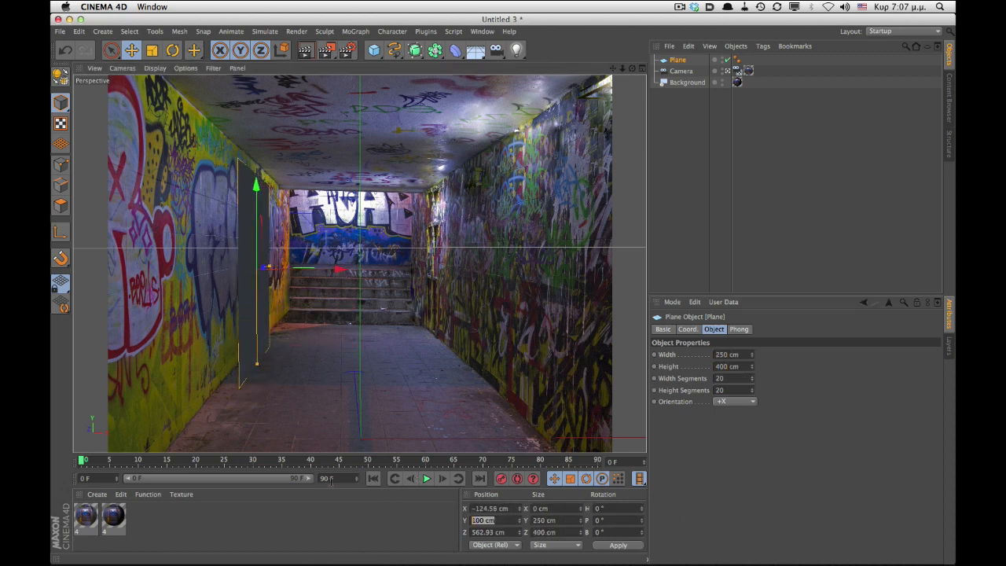
text(125)
key(Return)
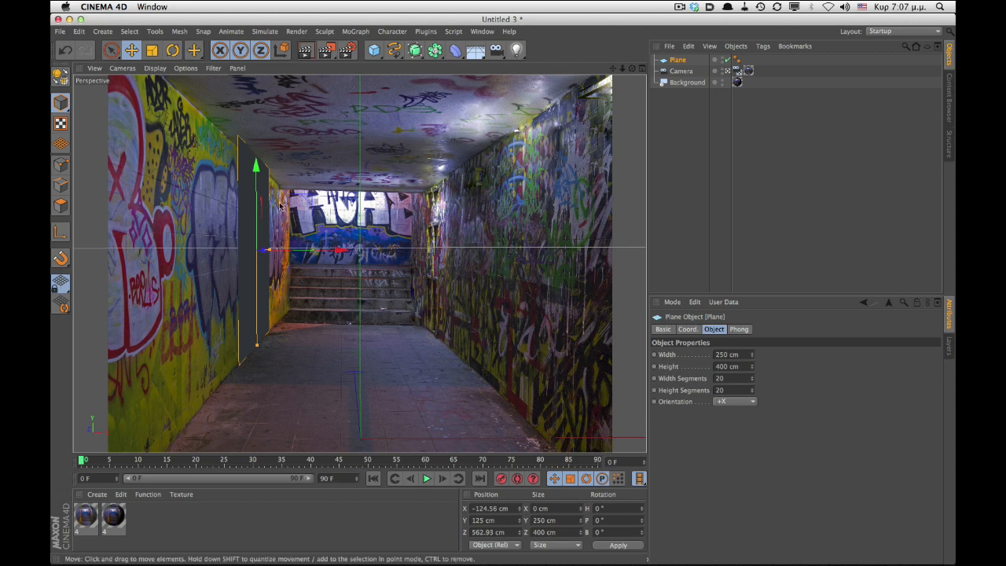
- Fit the plane to the left wall's floor and ceiling edges, stretching it about 1281 cm along the tunnel
drag(257, 345, 257, 341)
drag(256, 165, 256, 170)
drag(269, 255, 258, 255)
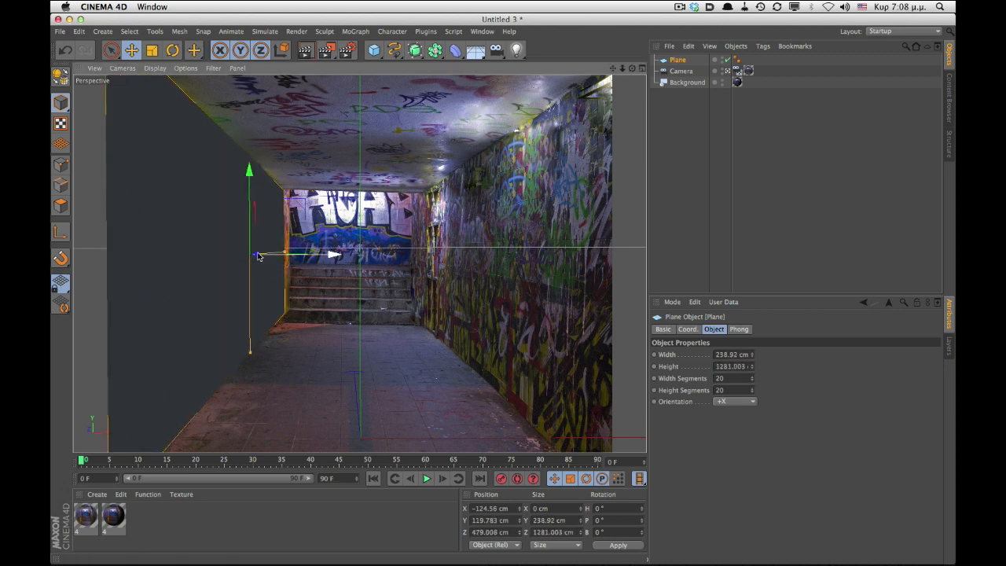
- Set the wall plane's width and height segments to 1, and copy it across to the right wall
click(159, 70)
click(176, 97)
drag(727, 379, 688, 377)
text(2)
key(Tab)
text(2)
key(Return)
text(1)
key(Tab)
- Add a floor plane with one segment and scale its width to about 250 cm to fit the tunnel floor
text(1)
key(Return)
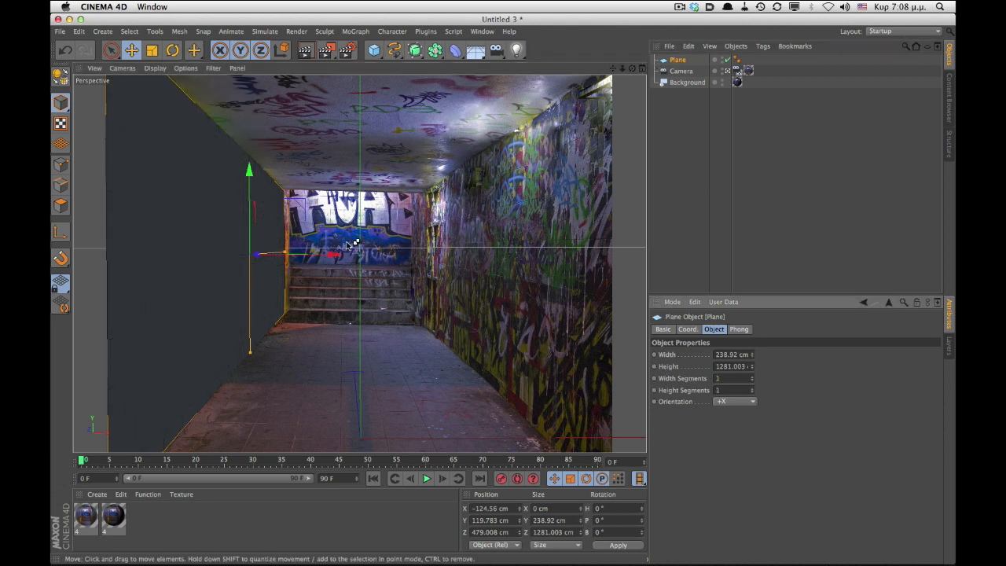
ctrl+drag(333, 254, 537, 264)
drag(374, 50, 464, 87)
drag(352, 346, 350, 320)
drag(728, 378, 664, 377)
text(1)
key(Tab)
text(1)
drag(538, 367, 469, 368)
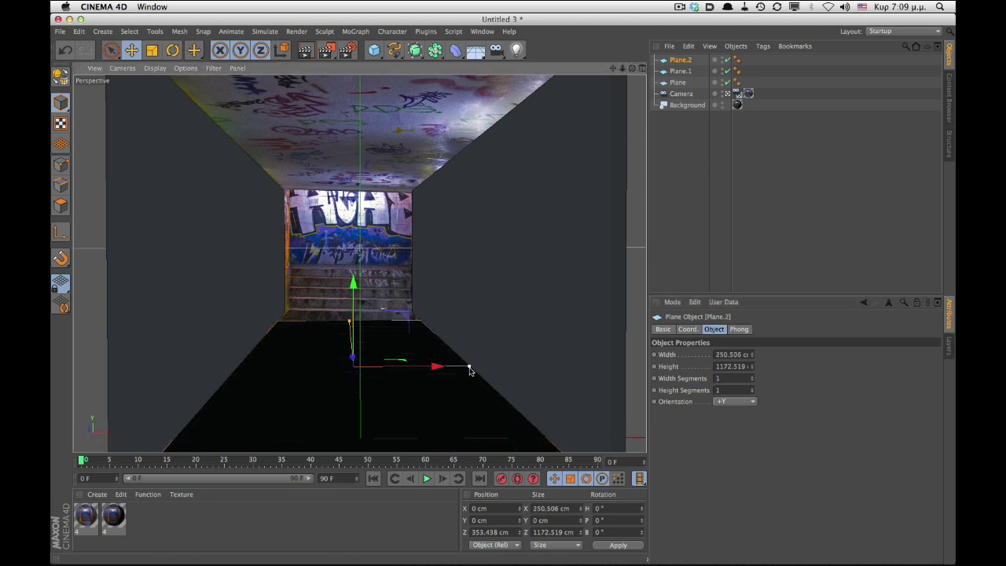
- Switch to the four-view layout and check the planes' placement against the camera in the orthographic views
middle_click(469, 370)
click(177, 162)
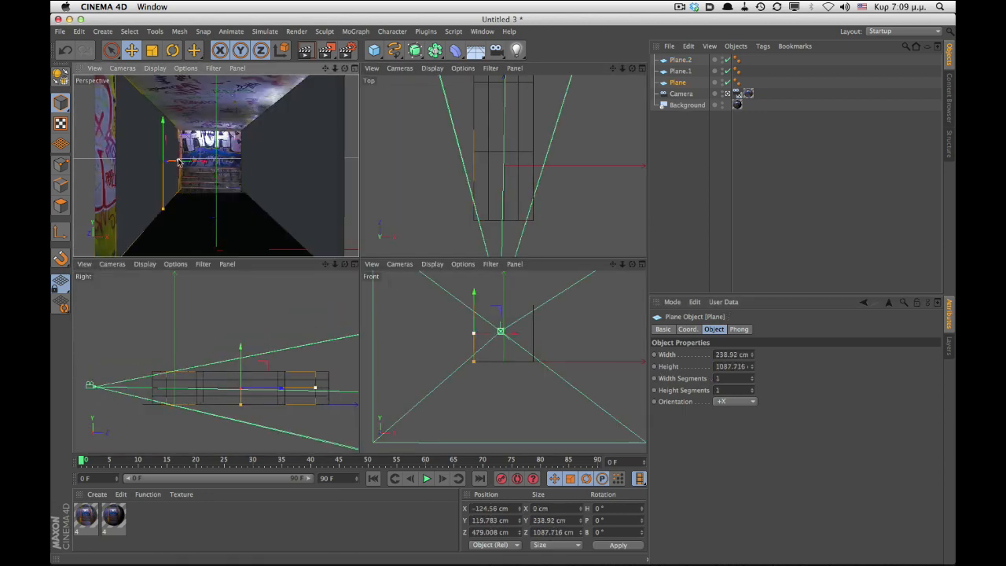
drag(178, 162, 181, 162)
drag(280, 387, 280, 388)
click(737, 93)
click(681, 85)
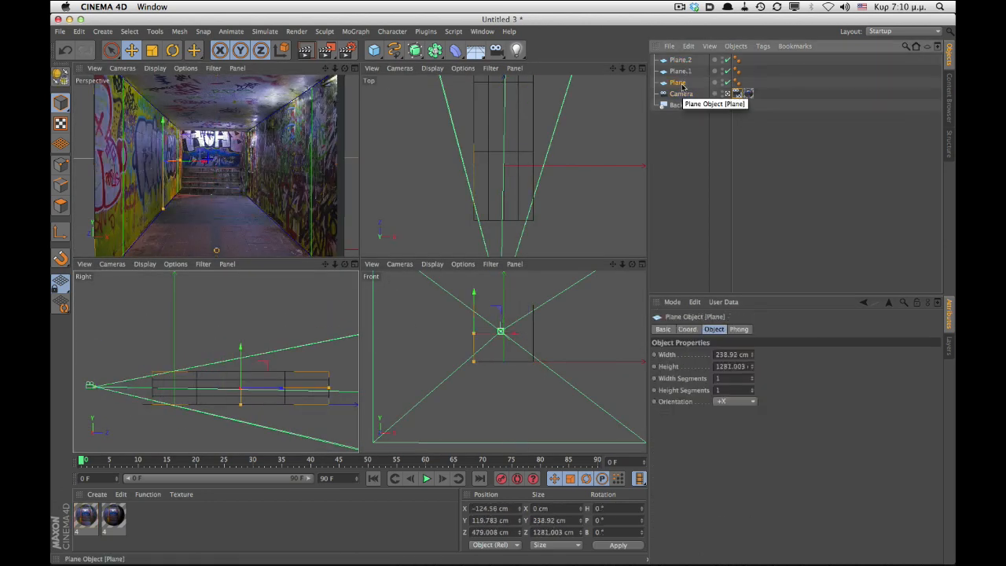
- Return to the single perspective view and copy the floor plane up to form the ceiling
click(691, 157)
middle_click(314, 173)
click(680, 60)
ctrl+drag(352, 292, 352, 108)
- Adjust the left wall plane's length in the perspective view and deselect all objects
click(275, 252)
drag(284, 251, 286, 251)
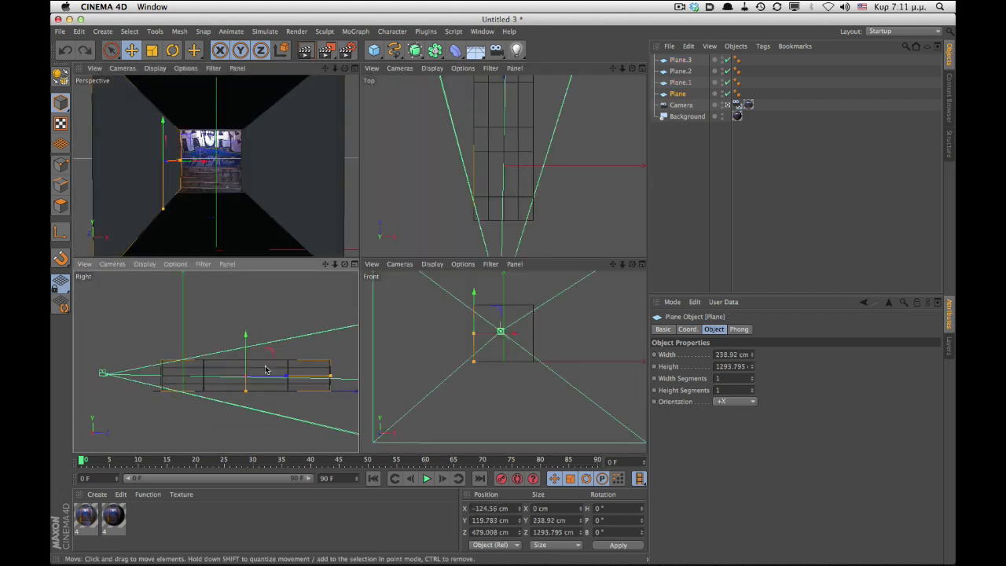
middle_click(330, 235)
key(super+d)
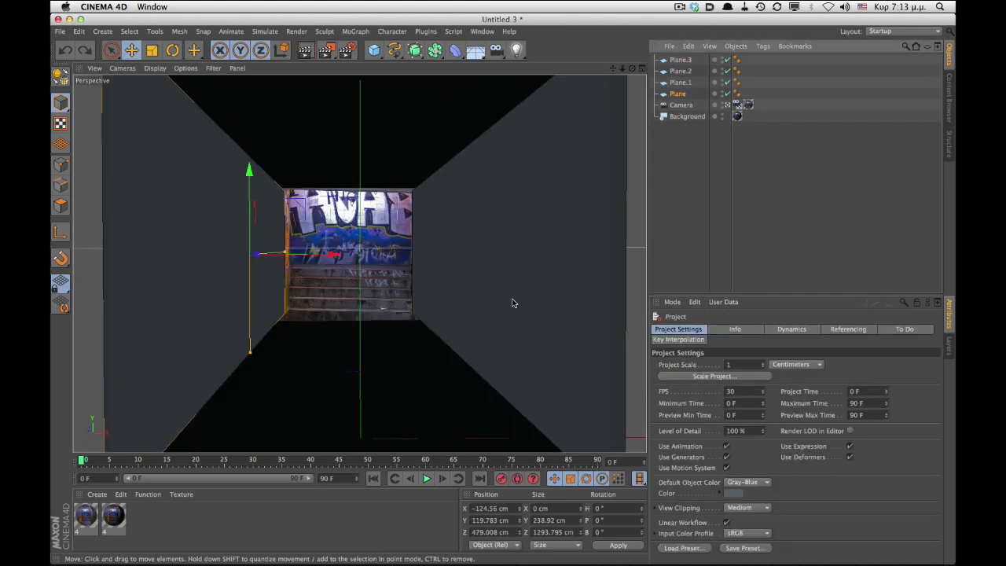
- Open the Projection Man window and move it aside
click(483, 32)
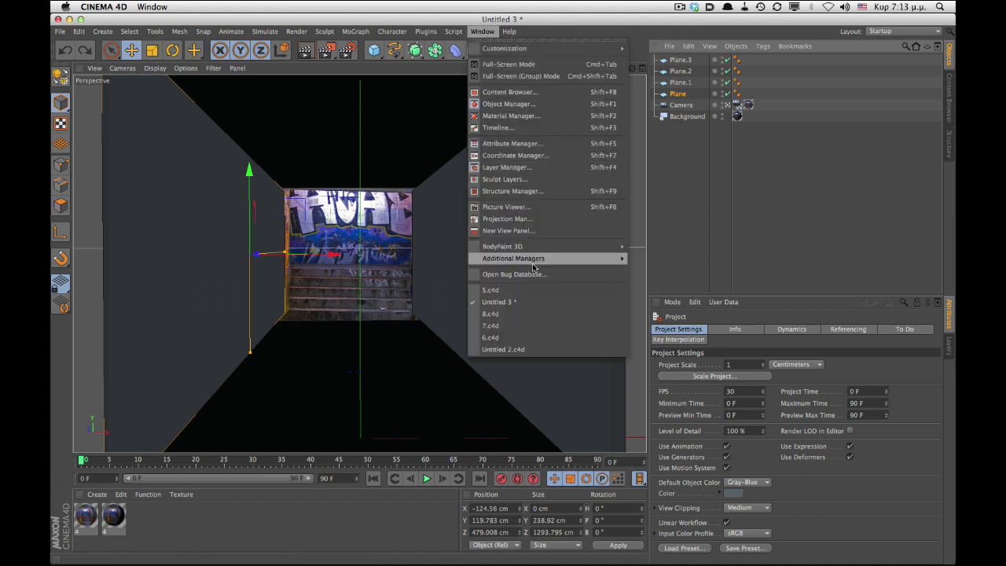
click(534, 219)
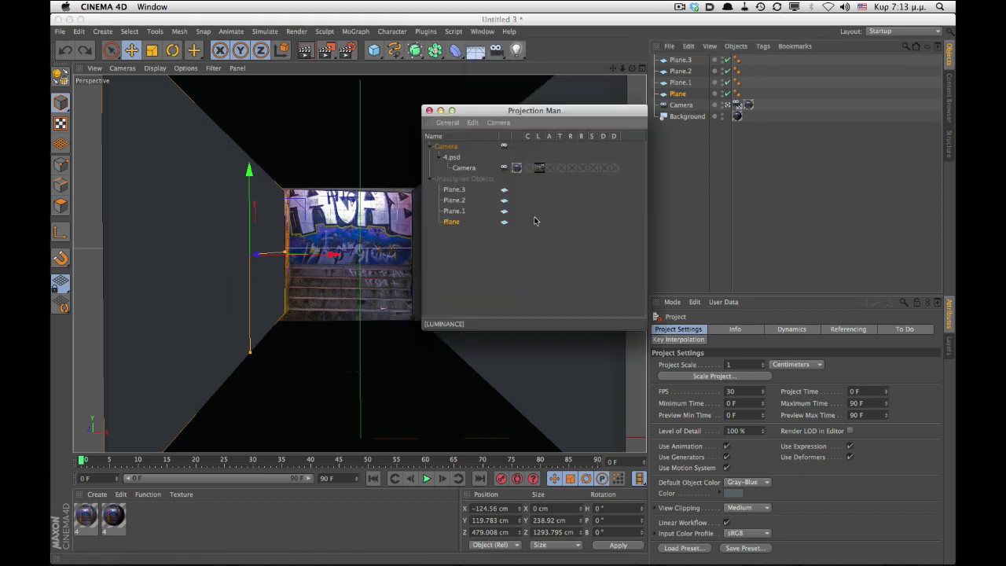
drag(526, 111, 569, 213)
- Rename the four planes Left Wall, Right Wall, Floor and Ceiling
double_click(677, 94)
text(Left Wall)
key(Return)
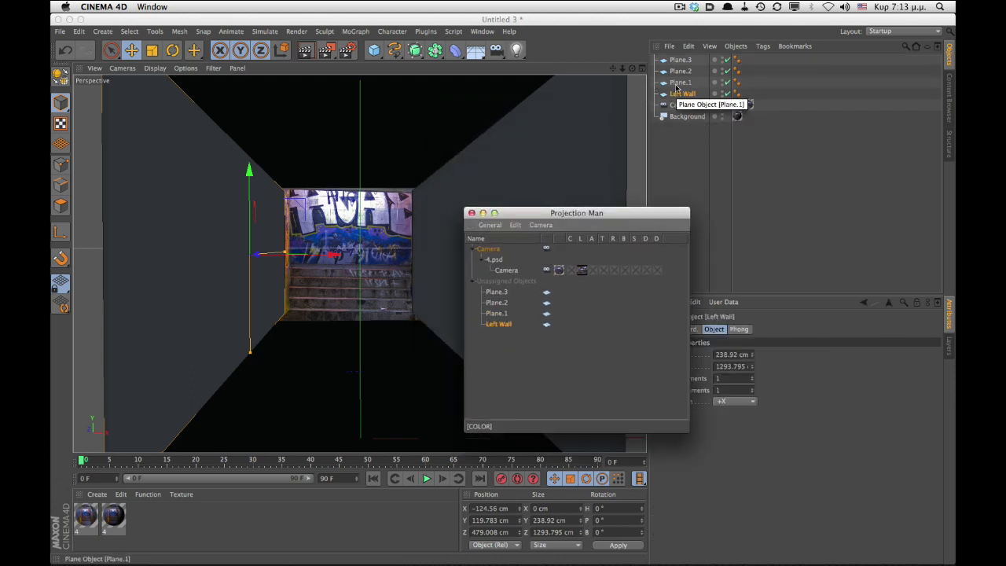
double_click(680, 82)
text(Right Wall)
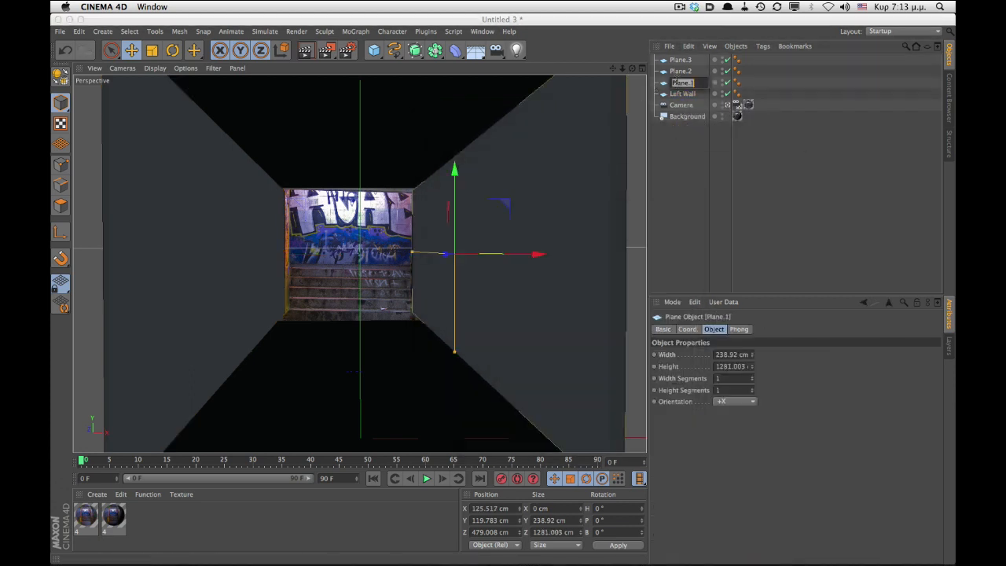
key(Return)
double_click(680, 71)
text(Floor)
key(Return)
double_click(679, 59)
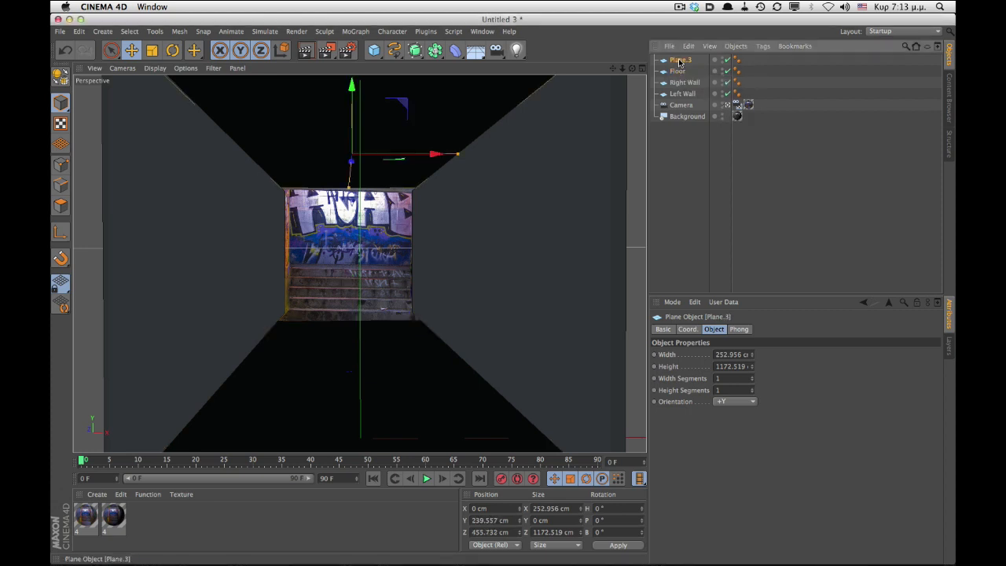
text(Ceiling)
key(Return)
- Reopen Projection Man and assign Left Wall to the camera projection with layer Side walls 2 and alpha disabled
click(479, 32)
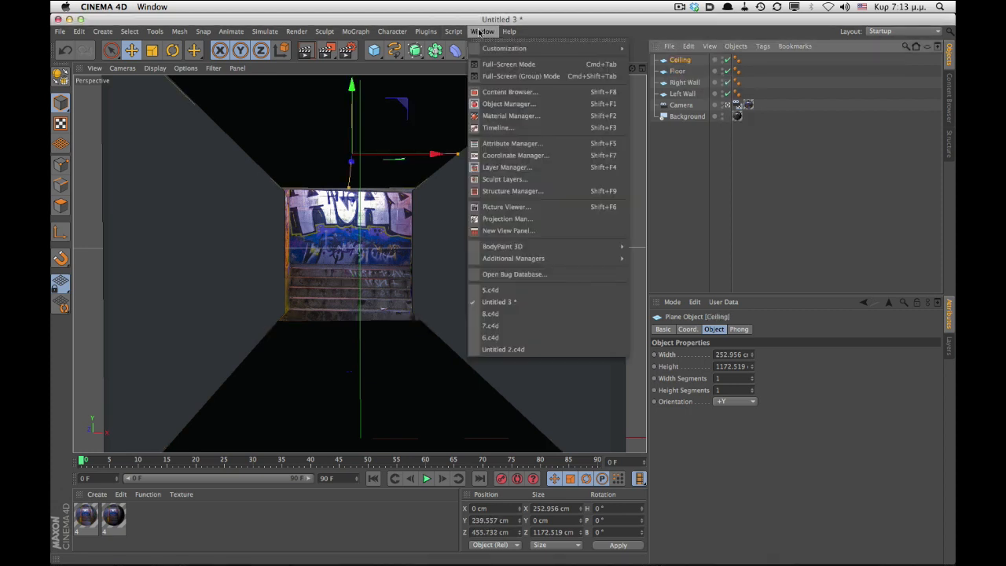
click(540, 219)
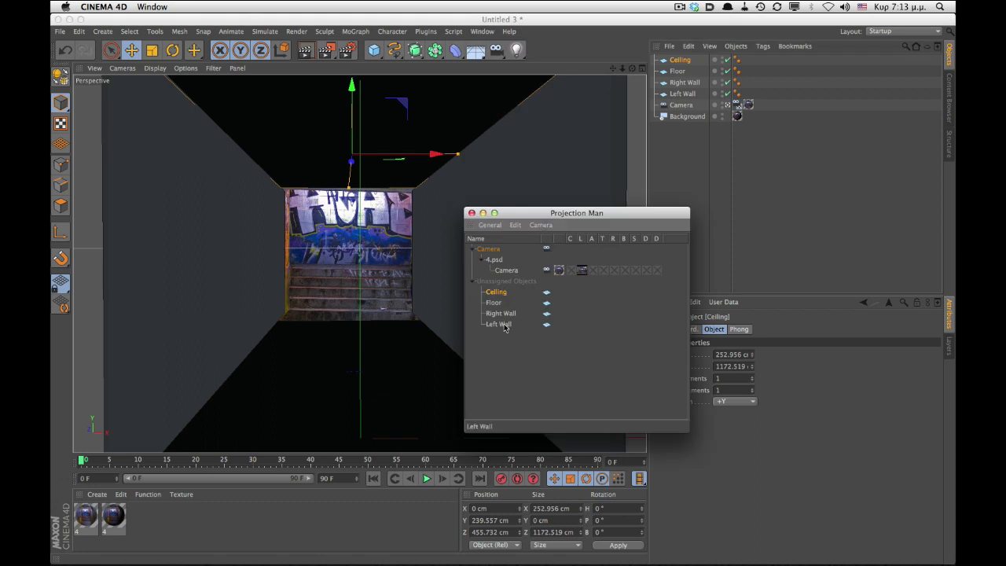
drag(505, 326, 498, 262)
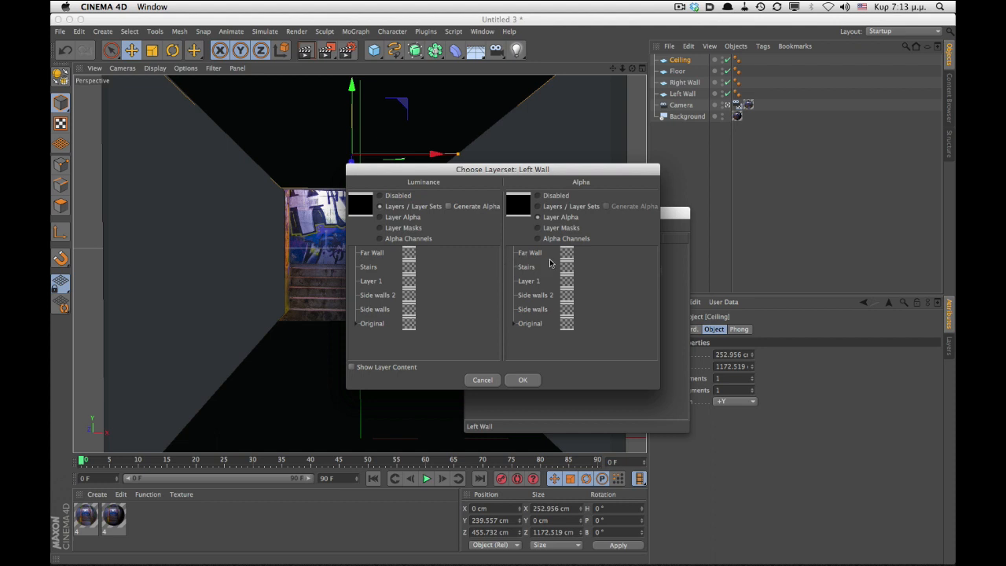
click(538, 196)
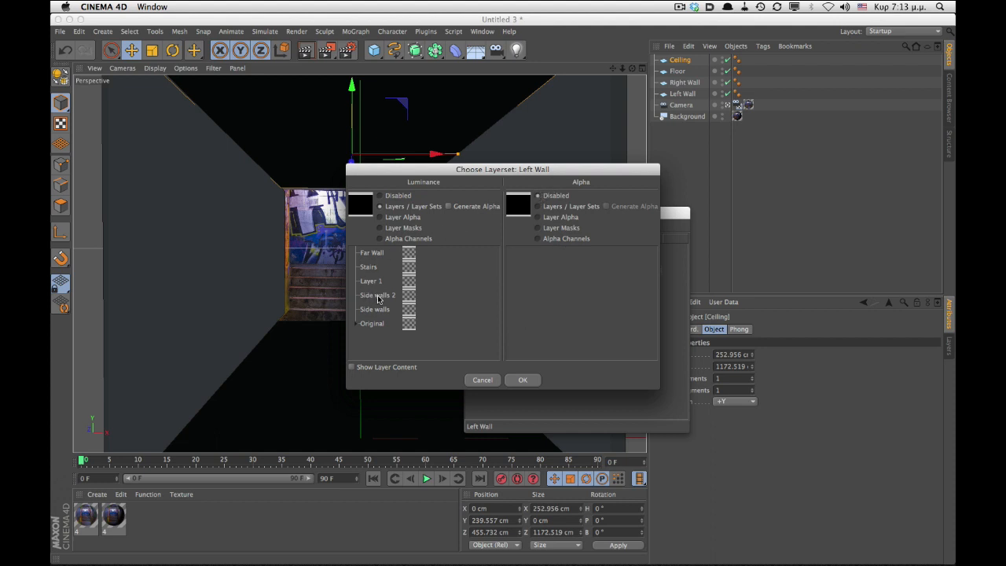
click(522, 381)
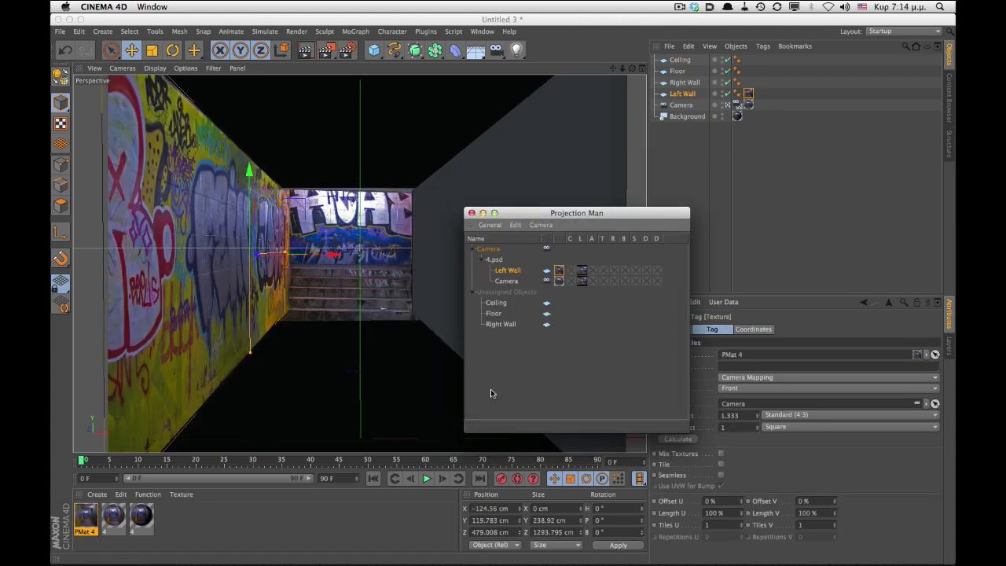
- Select Right Wall, Floor and Ceiling together and assign them to the camera projection
click(499, 323)
shift+click(496, 303)
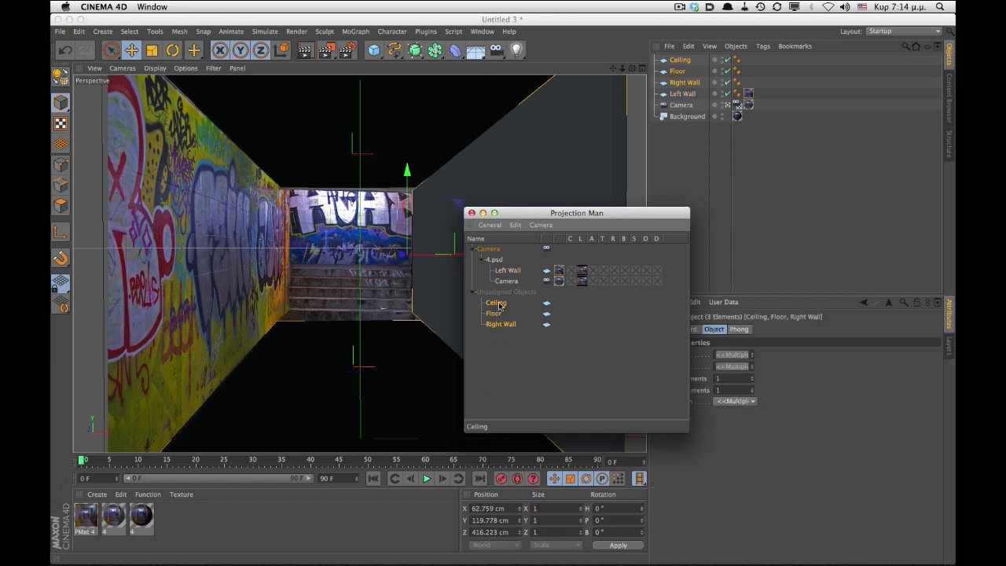
drag(498, 305, 509, 273)
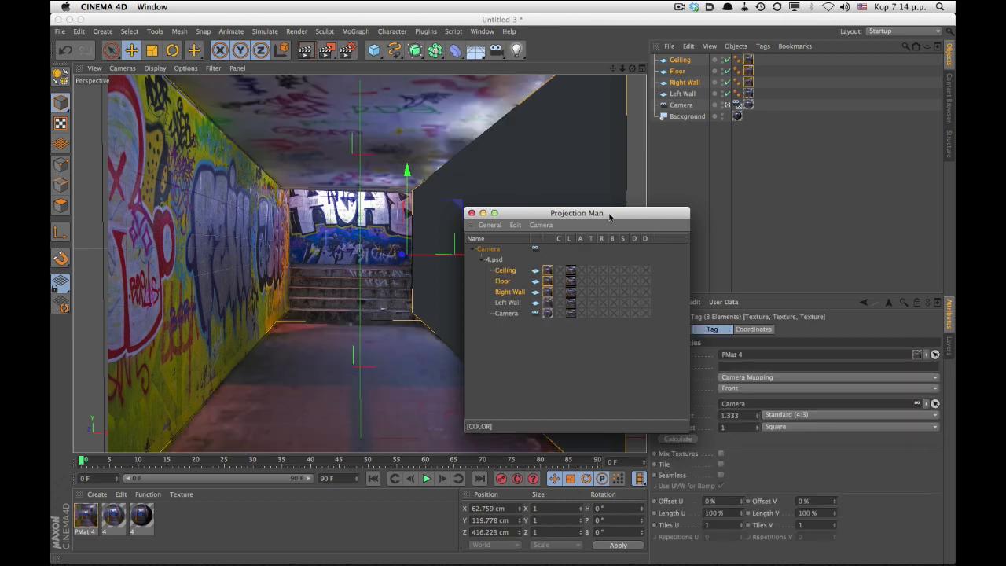
- Set the Right Wall's camera-mapping texture tag side to Both and close Projection Man
click(689, 73)
click(683, 82)
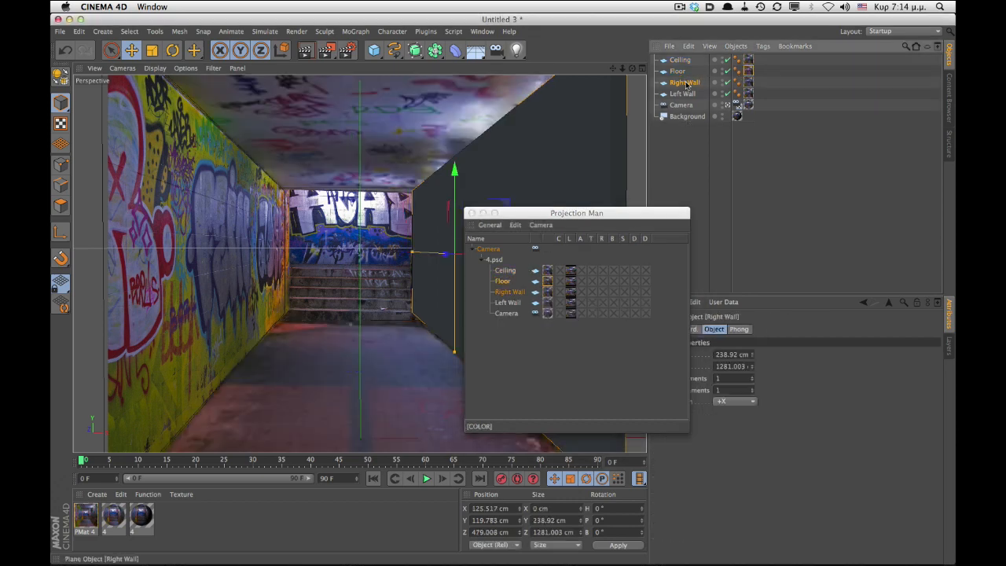
click(748, 82)
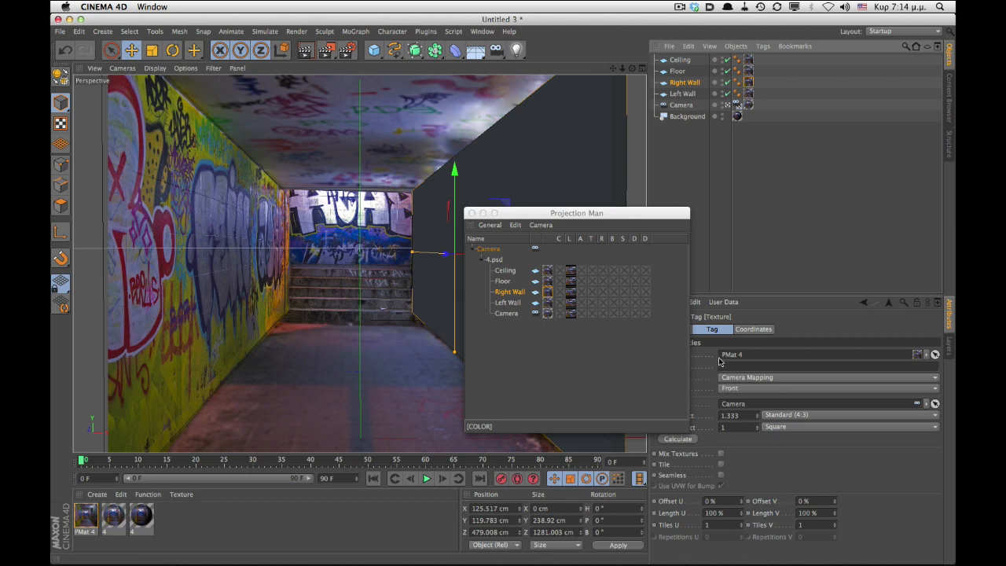
click(747, 388)
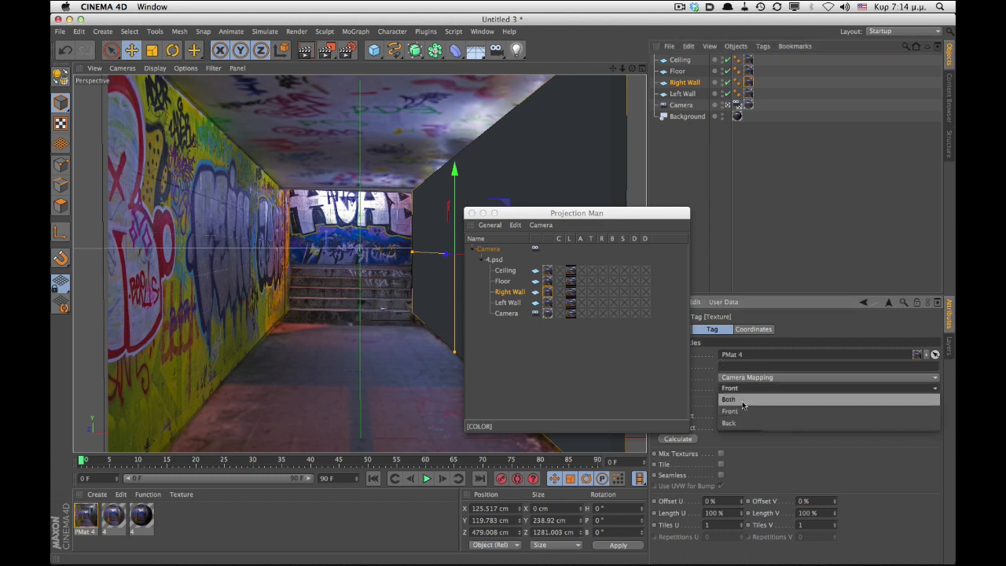
click(747, 402)
click(471, 213)
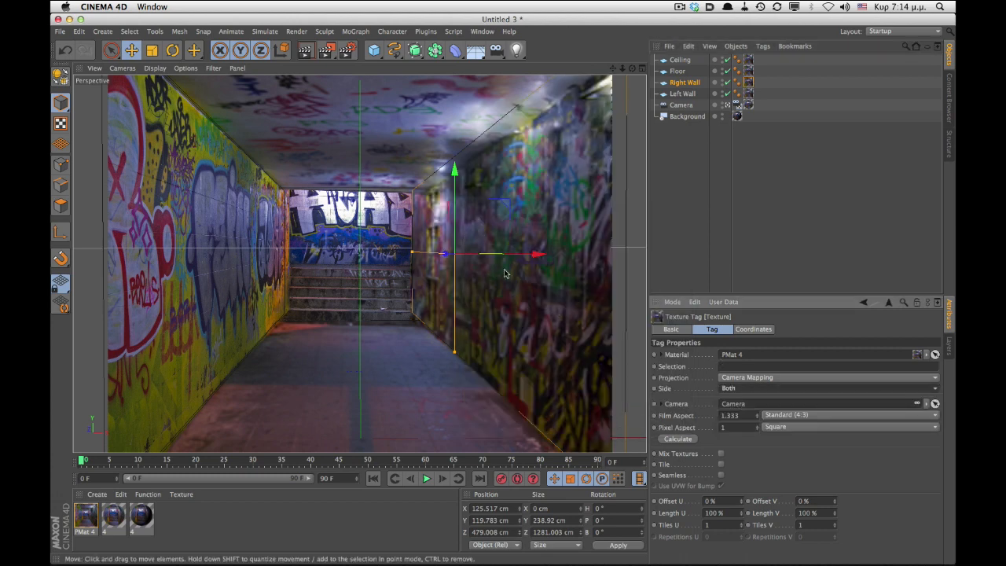
- Leave the camera view and hide the background to orbit around and inspect the projected tunnel
click(748, 93)
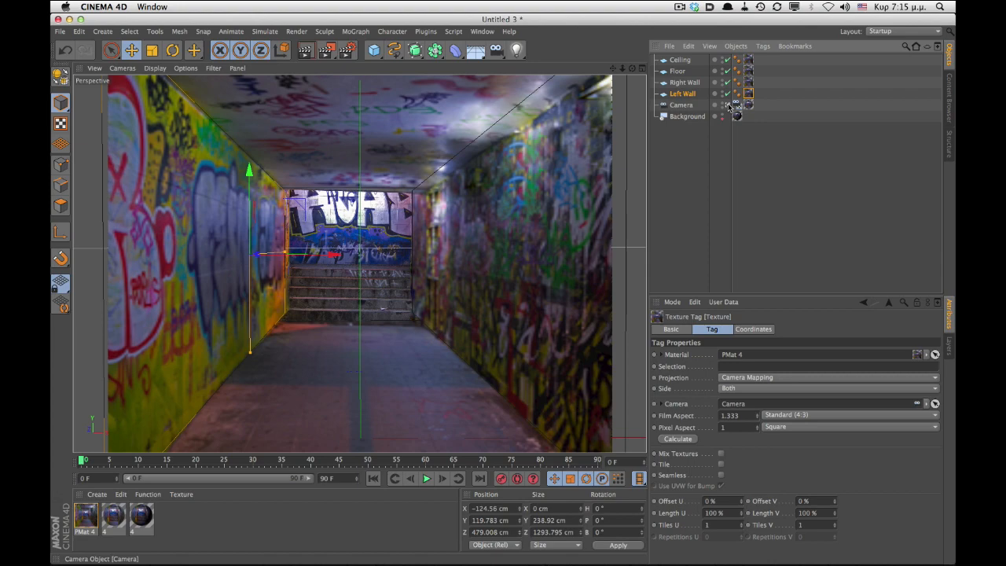
click(735, 104)
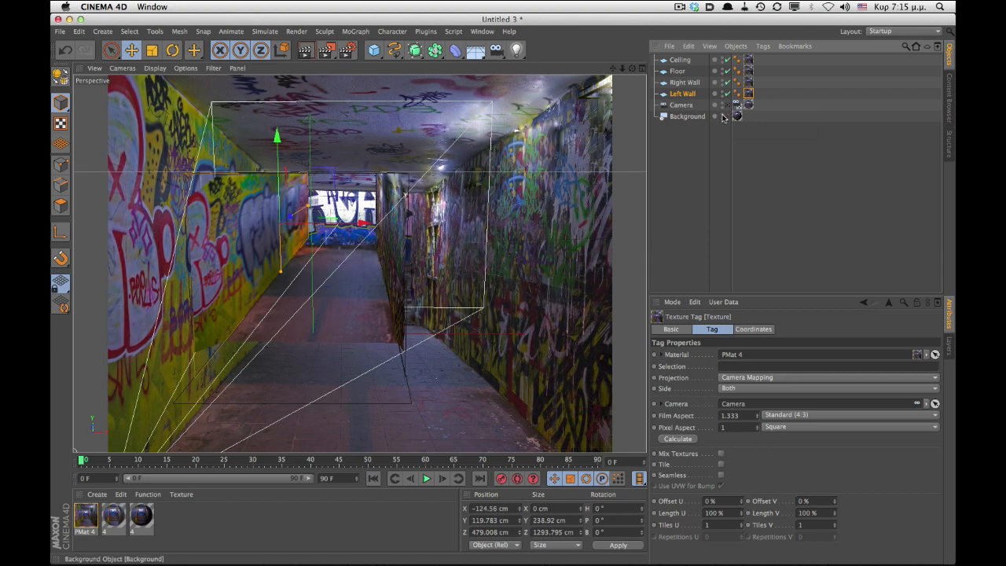
alt+click(722, 116)
alt+drag(335, 256, 364, 263)
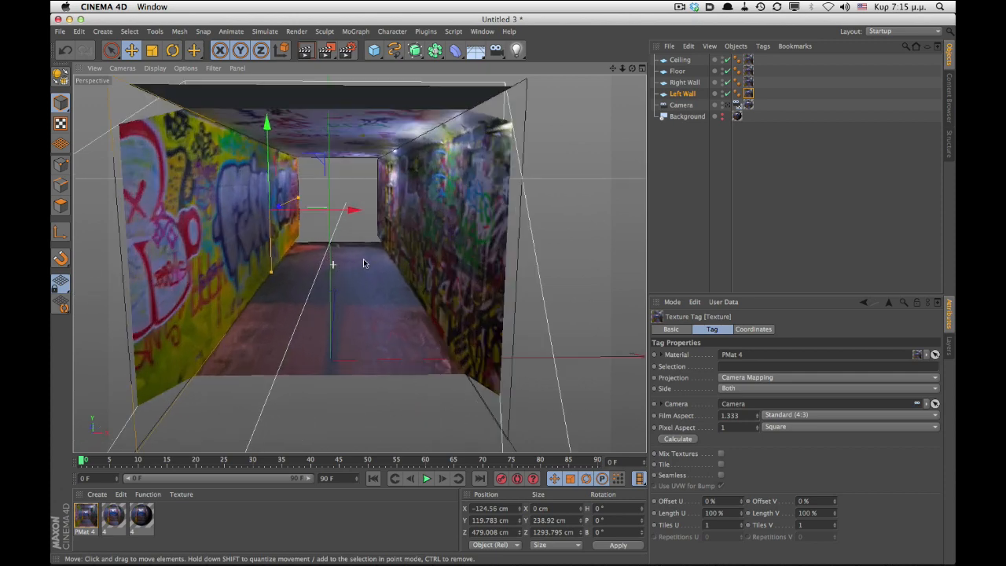
alt+right_drag(364, 260, 381, 255)
alt+middle_drag(384, 260, 427, 255)
alt+drag(426, 255, 396, 268)
alt+right_drag(396, 269, 429, 261)
alt+middle_drag(491, 191, 478, 245)
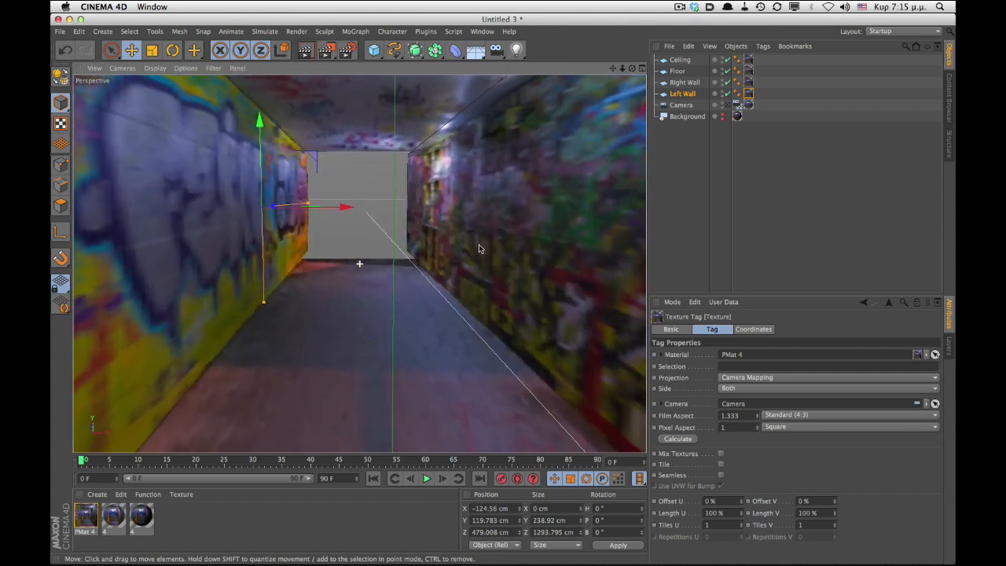
alt+drag(478, 249, 346, 289)
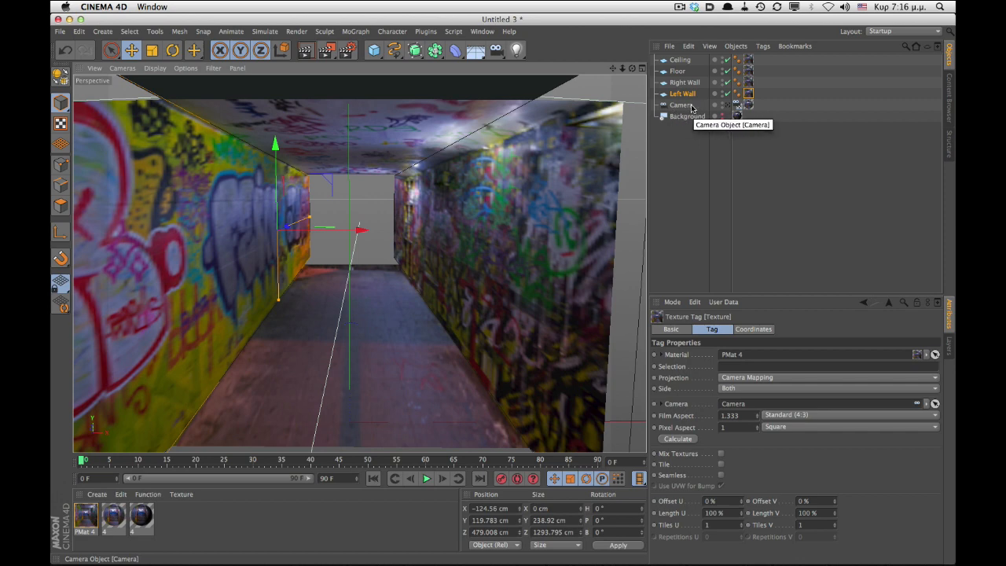
- Return to the camera view, add a second camera, and orbit it through the projected tunnel
click(733, 106)
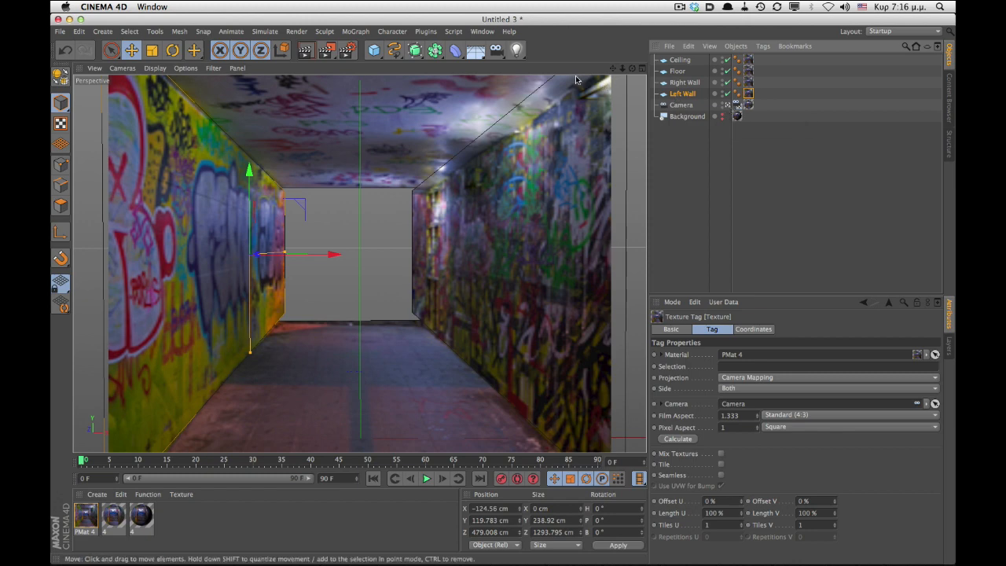
click(495, 49)
click(540, 66)
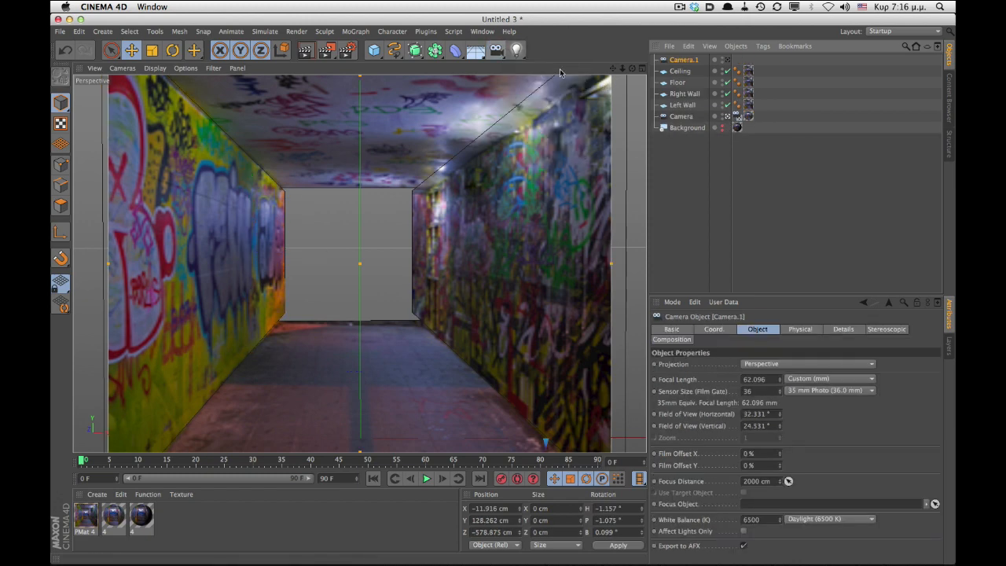
mouse_move(473, 237)
alt+right_down()
mouse_move(419, 236)
mouse_move(529, 234)
alt+right_up()
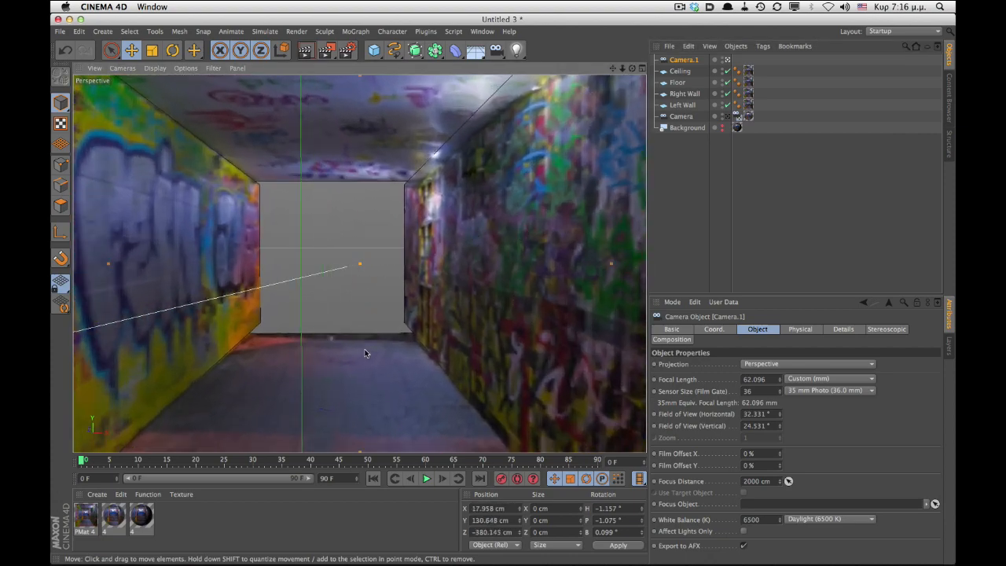
alt+middle_drag(364, 350, 396, 306)
alt+drag(400, 322, 462, 284)
alt+right_drag(481, 273, 470, 272)
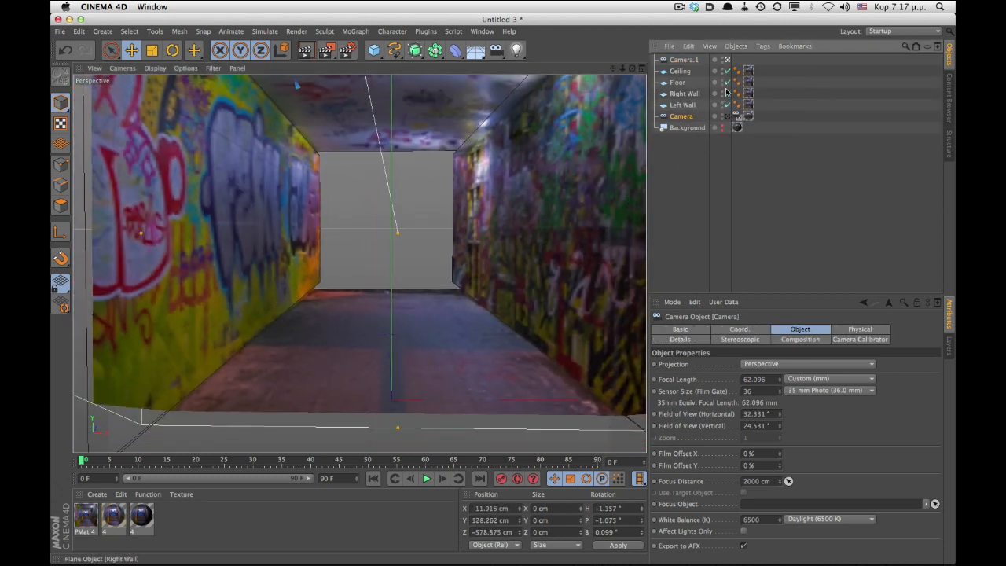
- Add a Protection tag to the original Camera
click(762, 46)
mouse_move(794, 63)
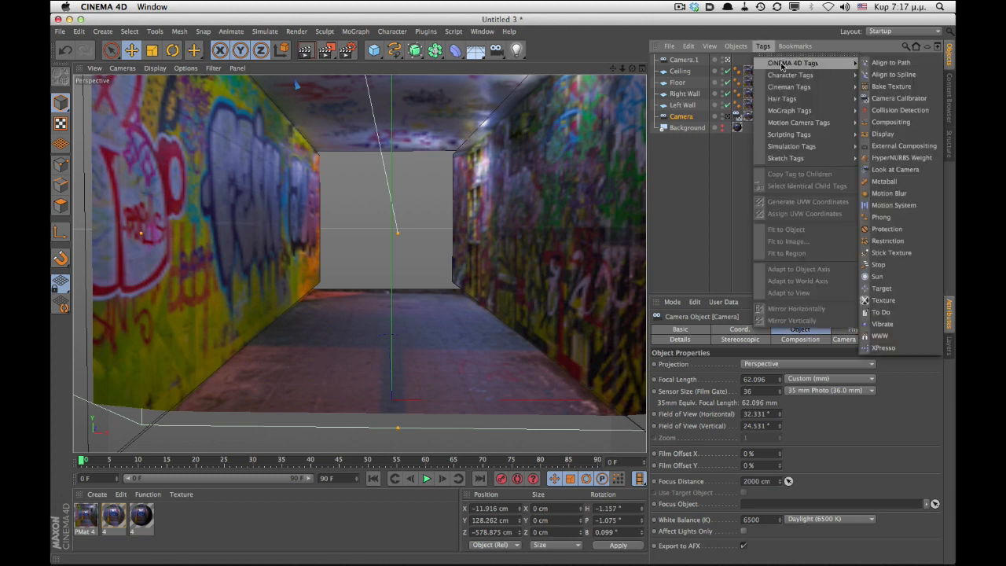
click(906, 232)
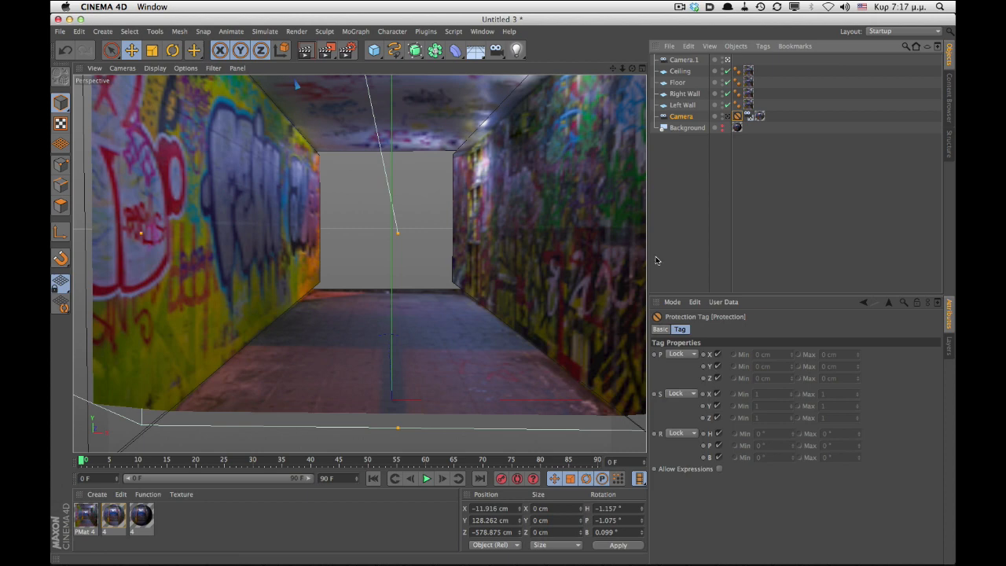
- Switch back to the original camera view and show the background again
alt+drag(522, 203, 544, 173)
click(727, 116)
click(722, 128)
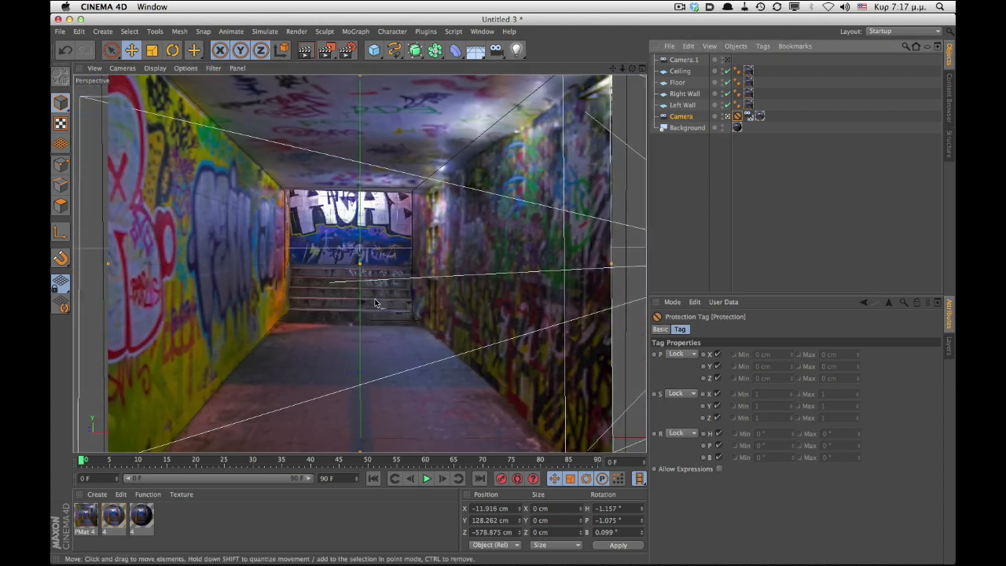
- Switch to the finished 5.c4d project and orbit around its stairs to inspect them
key(v)
mouse_move(375, 351)
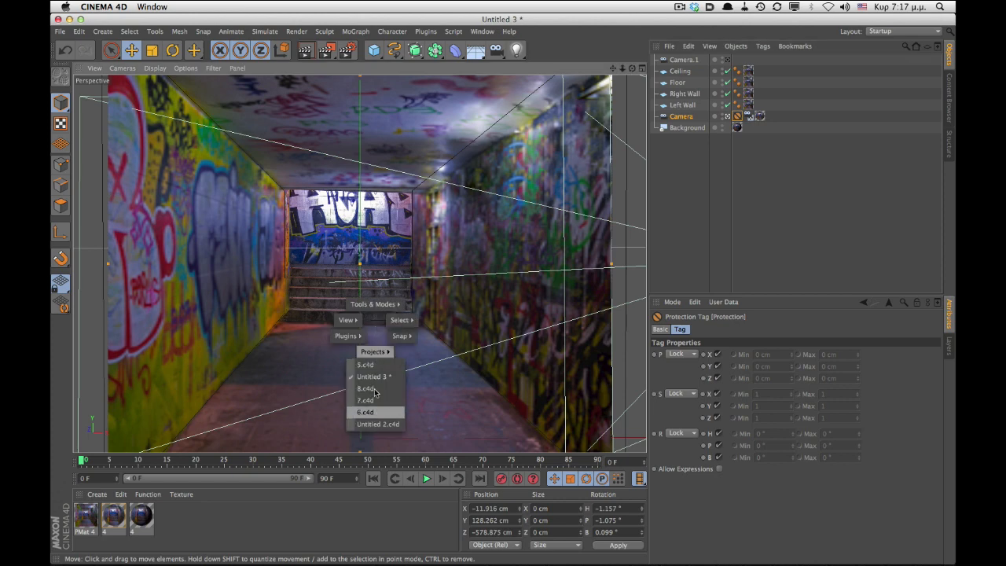
click(372, 408)
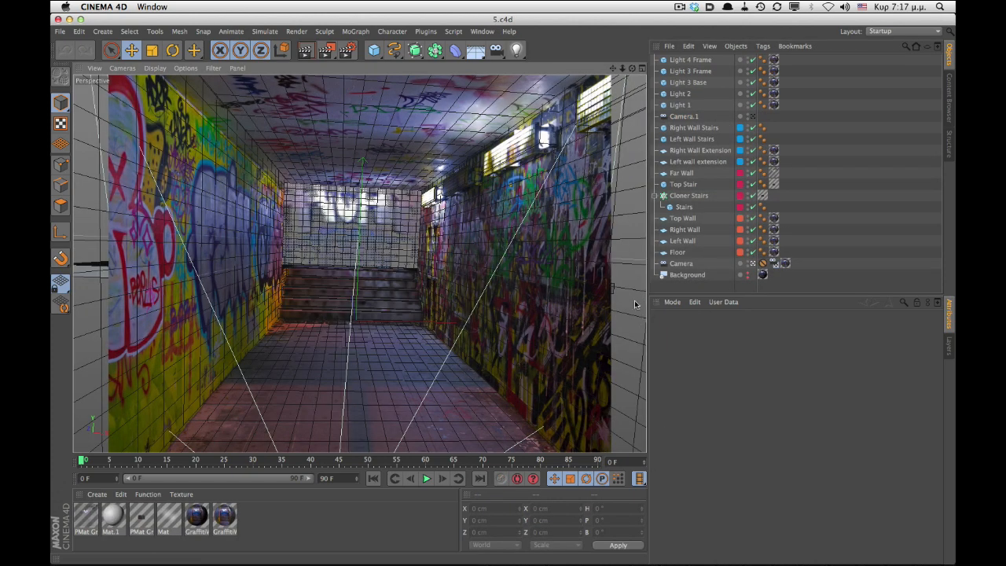
click(684, 207)
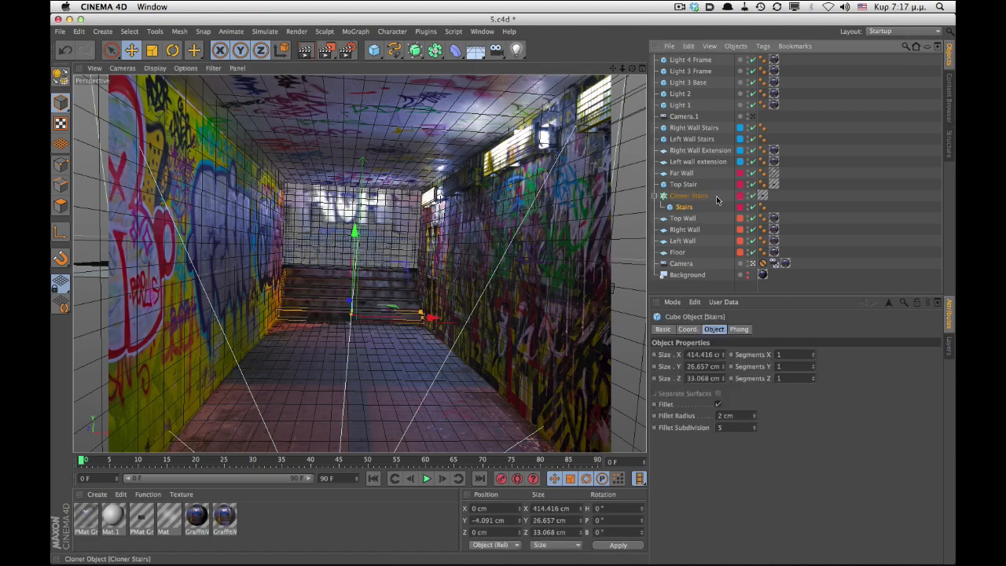
click(753, 264)
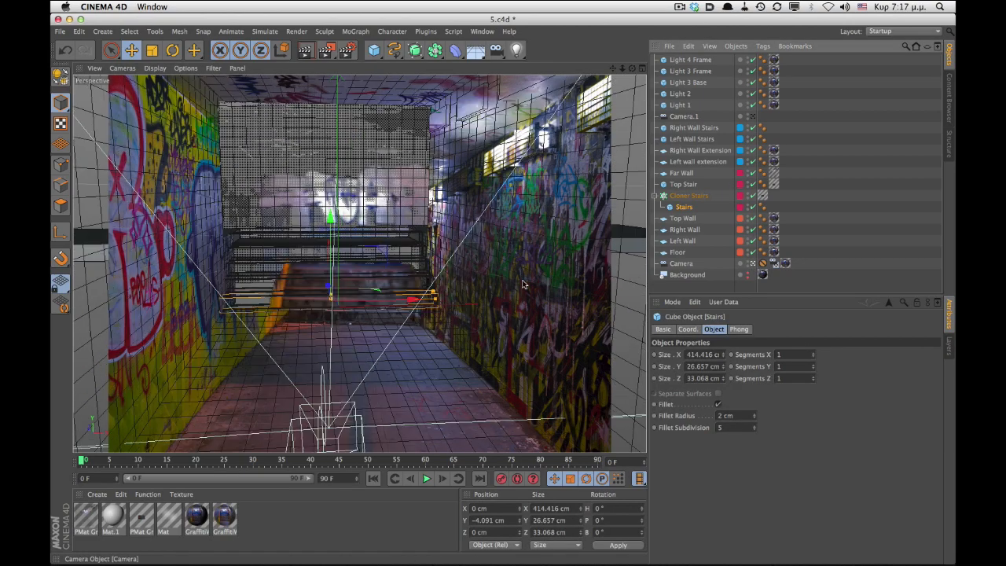
alt+drag(305, 277, 357, 278)
alt+right_drag(322, 276, 378, 260)
alt+middle_drag(378, 260, 405, 308)
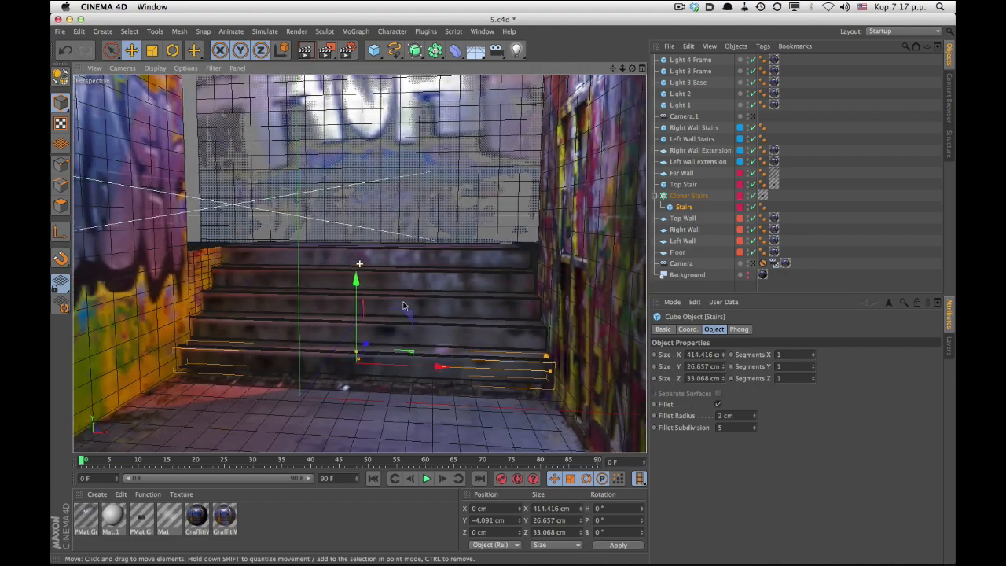
- Select the Cloner Stairs object and orbit around the stairs to examine their placement
mouse_move(405, 309)
alt+mouse_down()
mouse_move(437, 268)
mouse_move(420, 310)
alt+mouse_up()
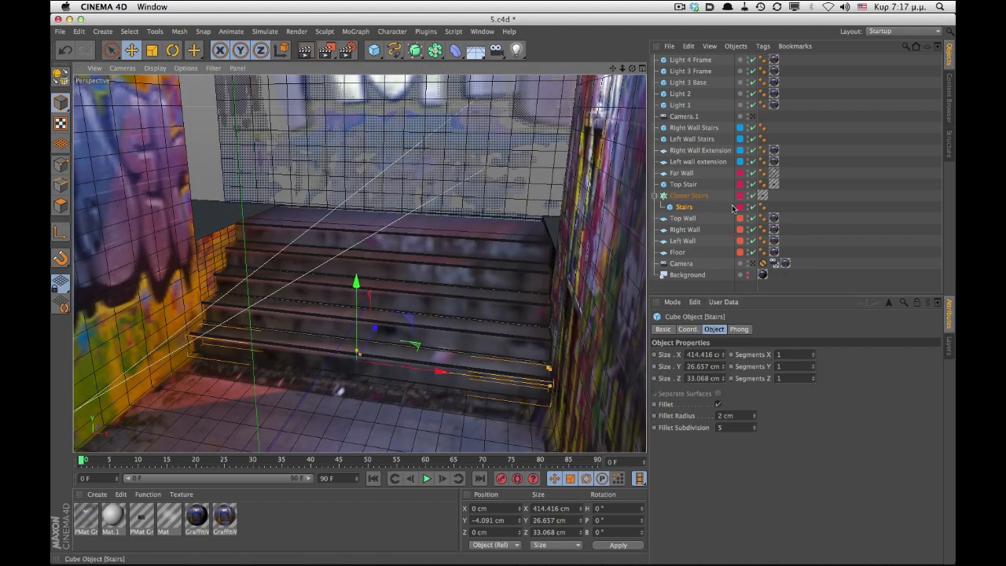
click(688, 195)
drag(725, 406, 724, 404)
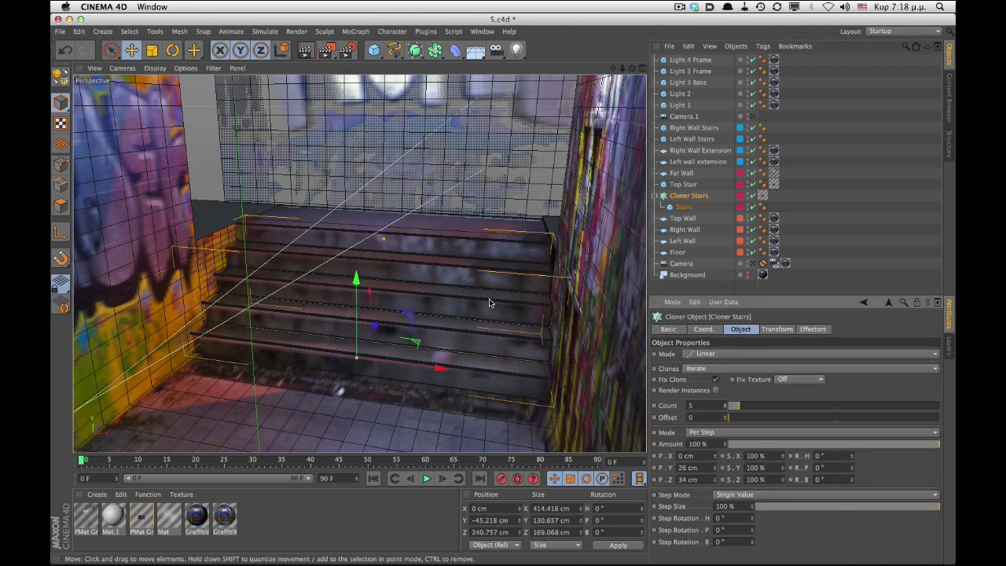
scroll(506, 273, down, 5)
alt+drag(506, 273, 428, 275)
- Open Projection Man to review the projected objects, close it, and orbit through the tunnel
click(481, 32)
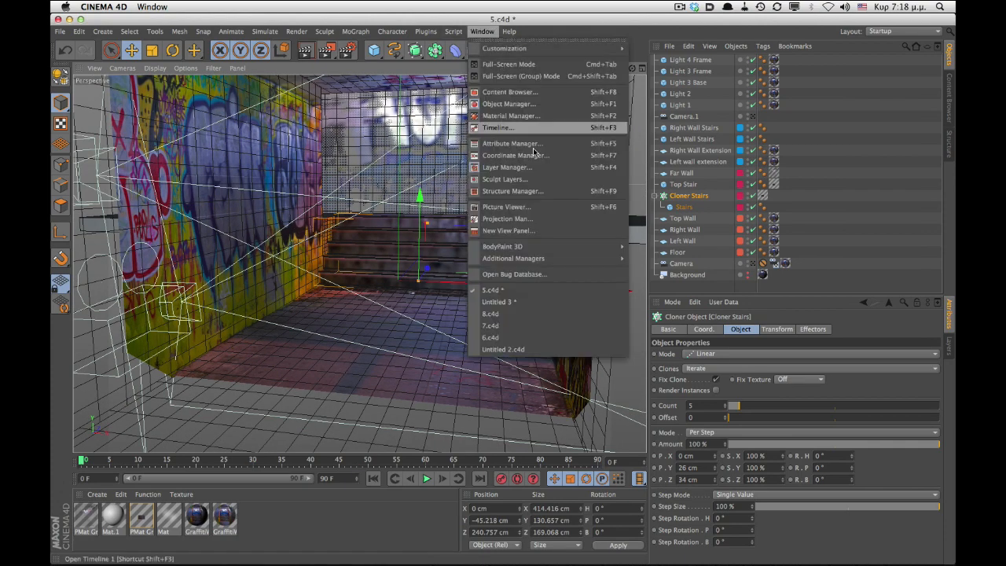
click(531, 319)
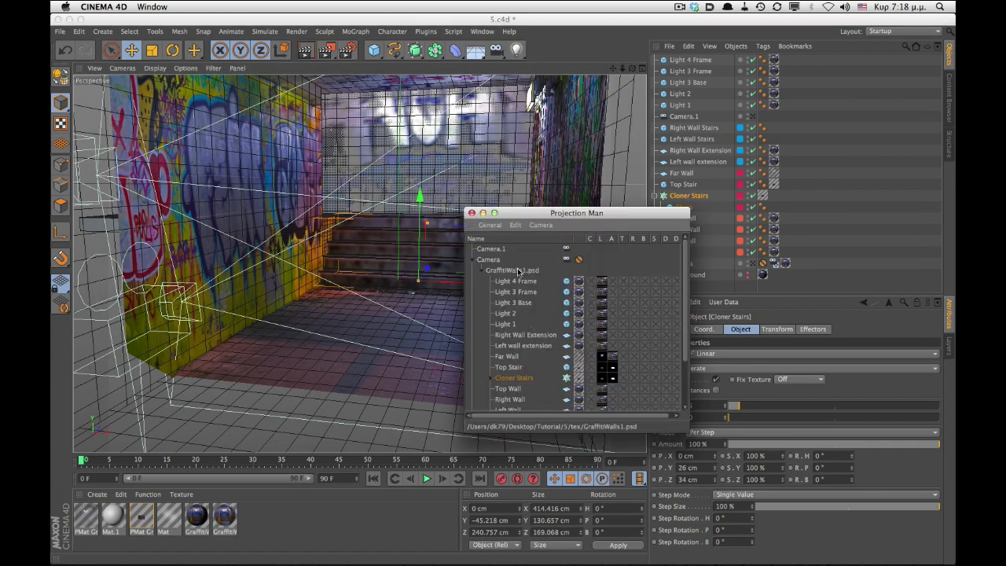
click(483, 214)
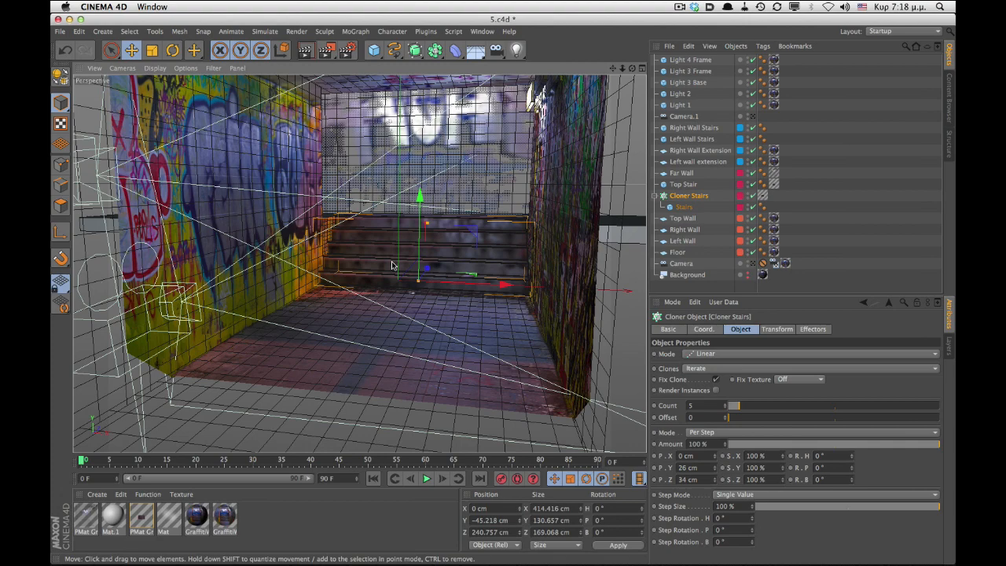
alt+drag(456, 277, 447, 233)
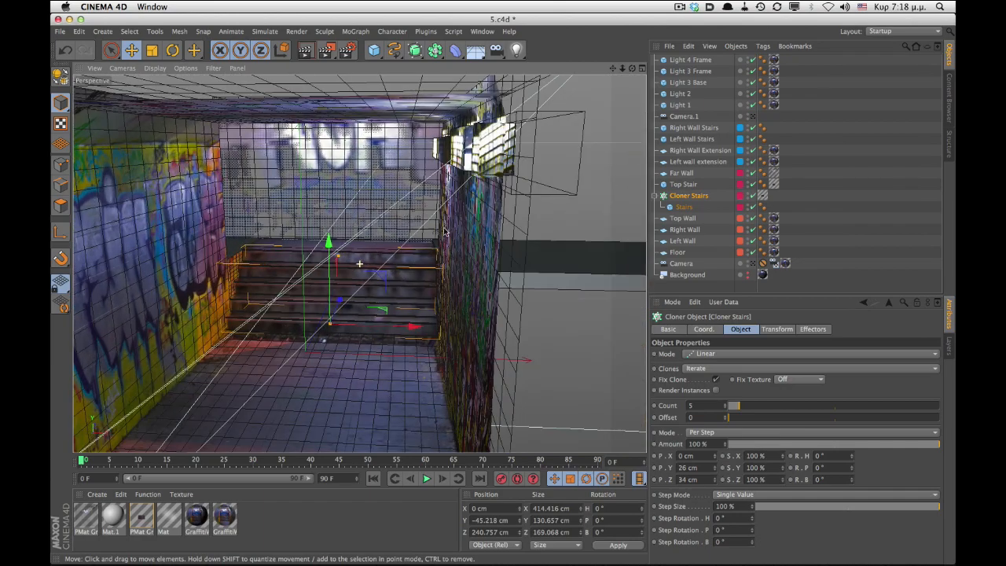
alt+drag(496, 109, 382, 252)
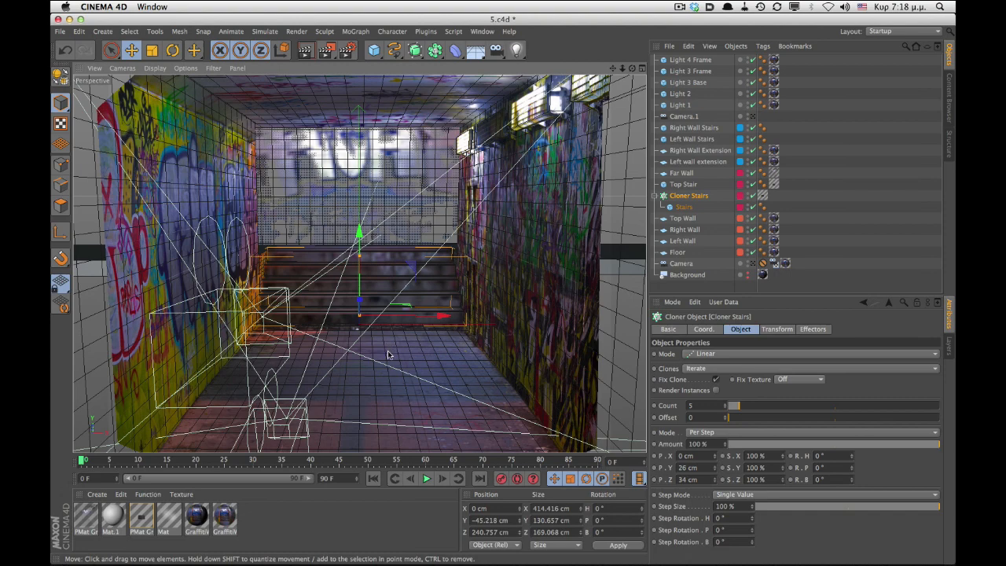
alt+drag(387, 354, 389, 353)
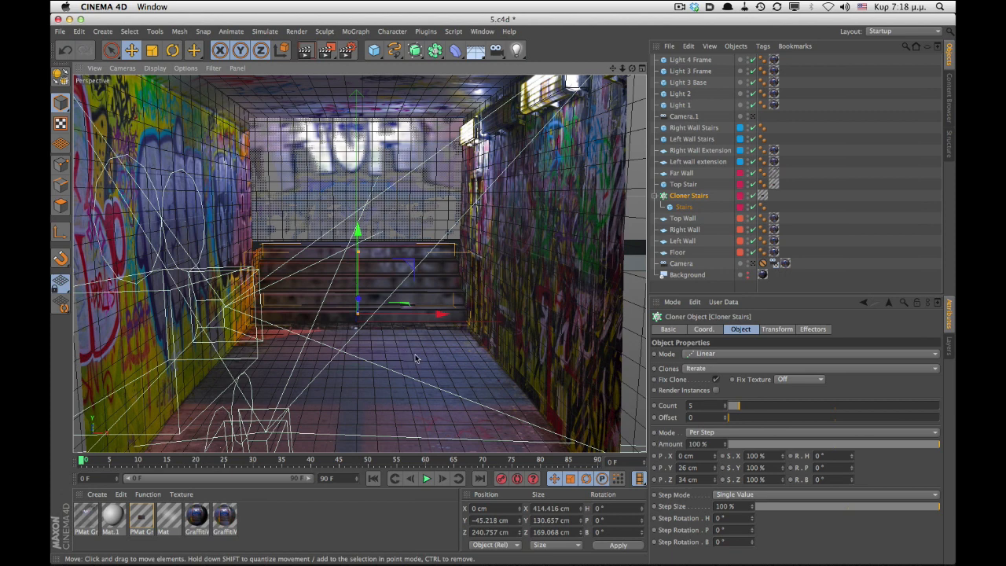
- Switch to the 6.c4d project, look through its Camera, and orbit around the scene to inspect it
key(v)
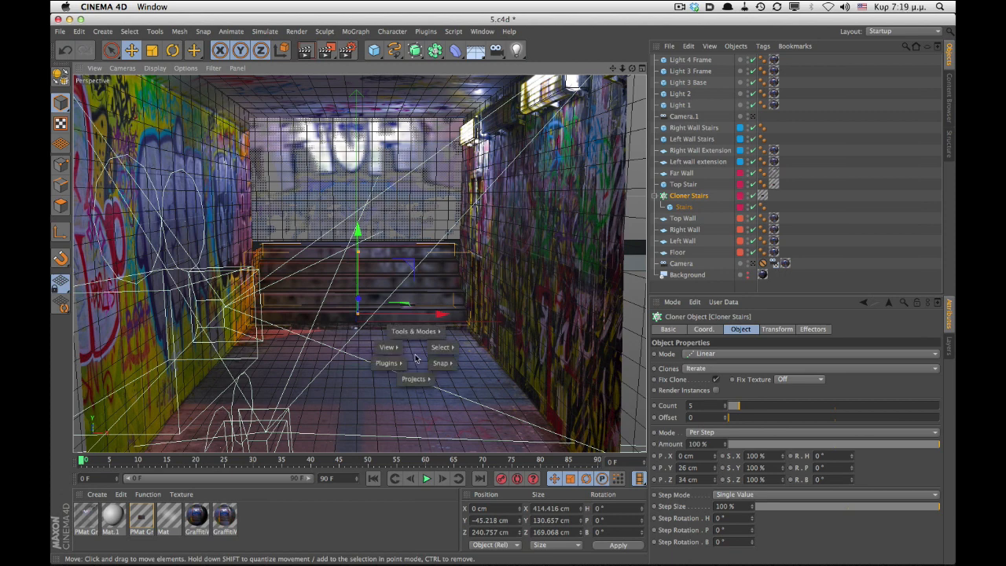
mouse_move(420, 379)
click(408, 439)
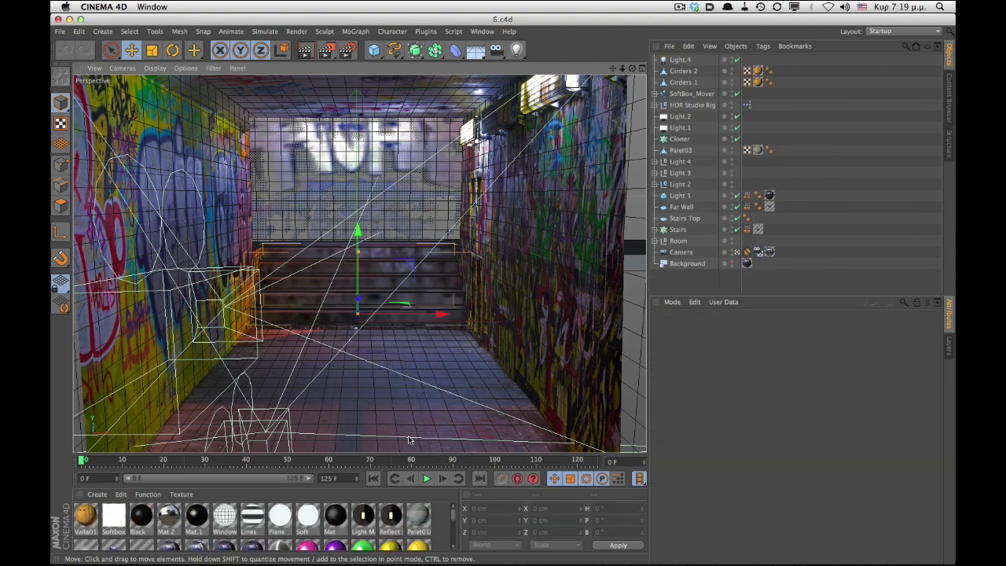
click(737, 253)
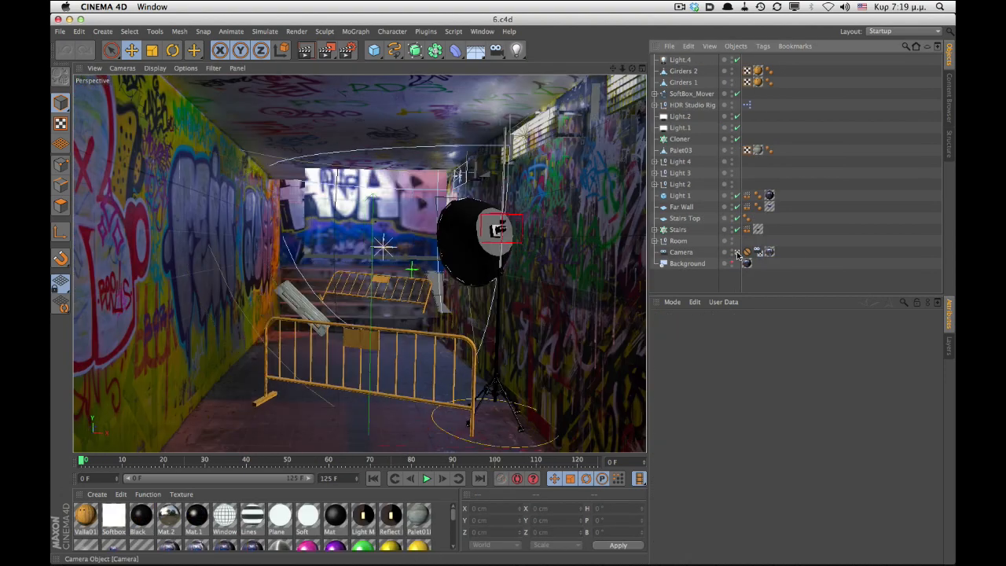
double_click(732, 262)
alt+drag(429, 227, 355, 321)
alt+right_drag(453, 306, 472, 297)
alt+drag(473, 297, 387, 313)
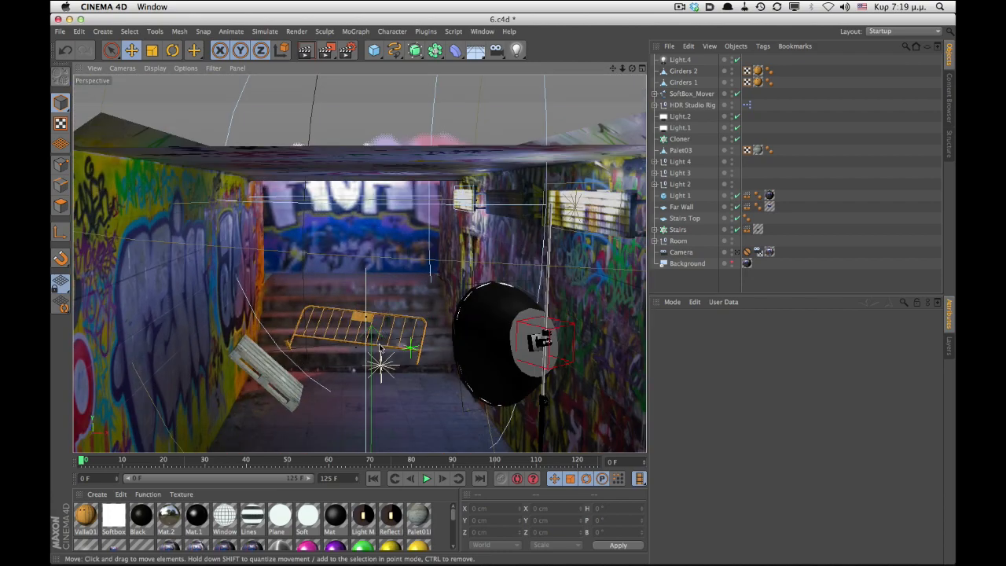
alt+drag(380, 348, 371, 351)
- Switch to an empty project and add a MoText object
key(v)
mouse_move(374, 371)
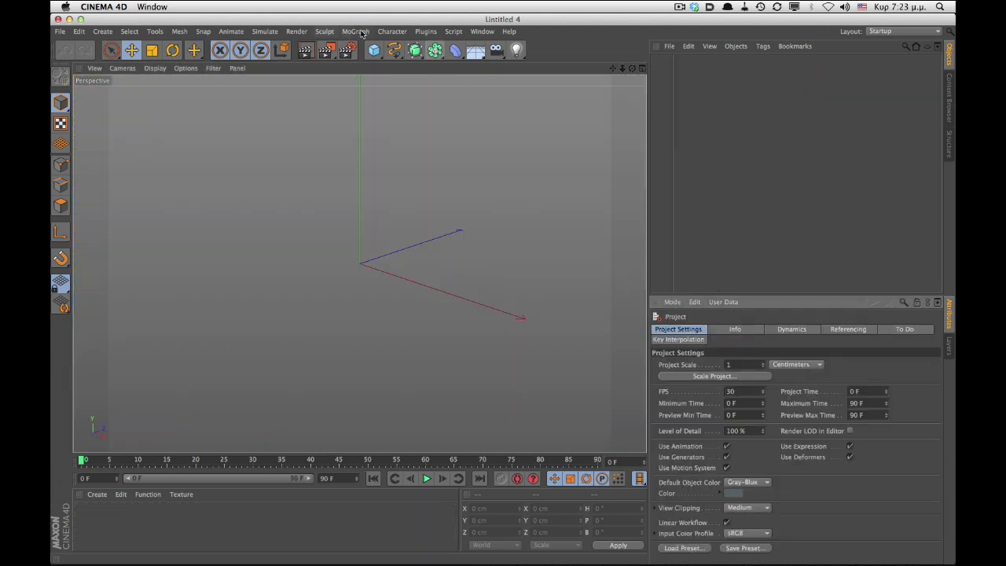
click(355, 31)
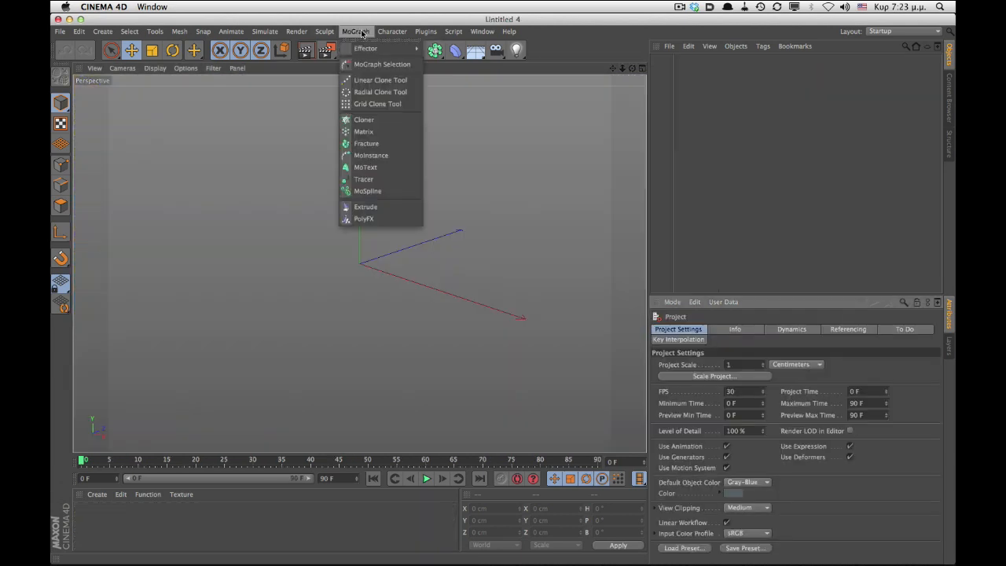
click(366, 167)
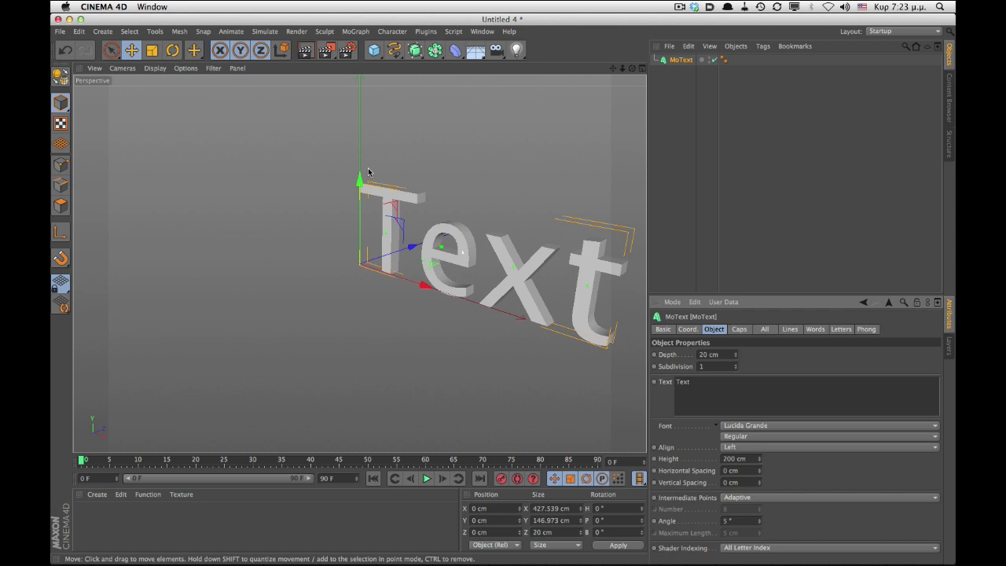
- Change the MoText text to movie
double_click(681, 60)
drag(706, 384, 647, 370)
text(movie)
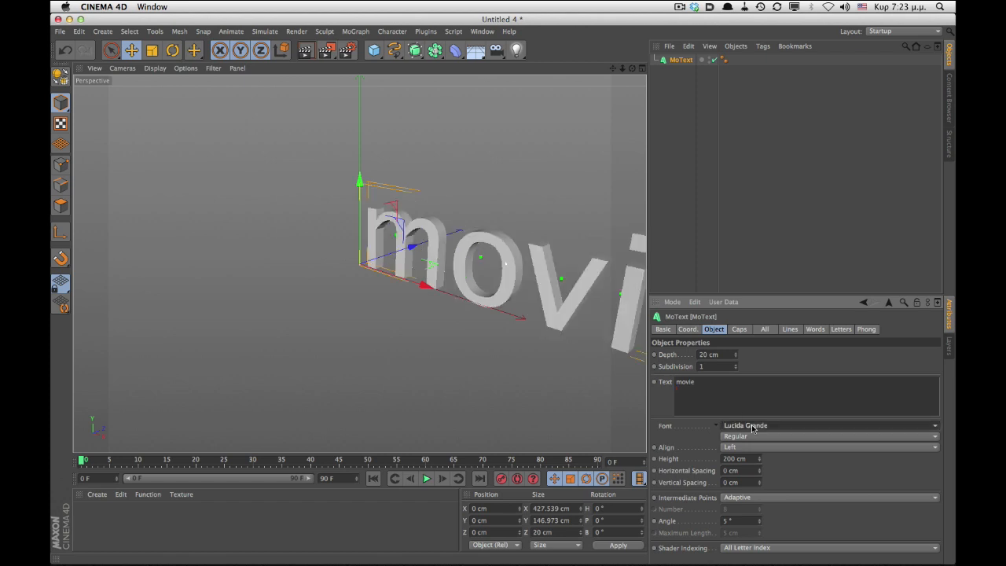
- Set the MoText font to Impact
click(751, 427)
scroll(799, 180, up, 10)
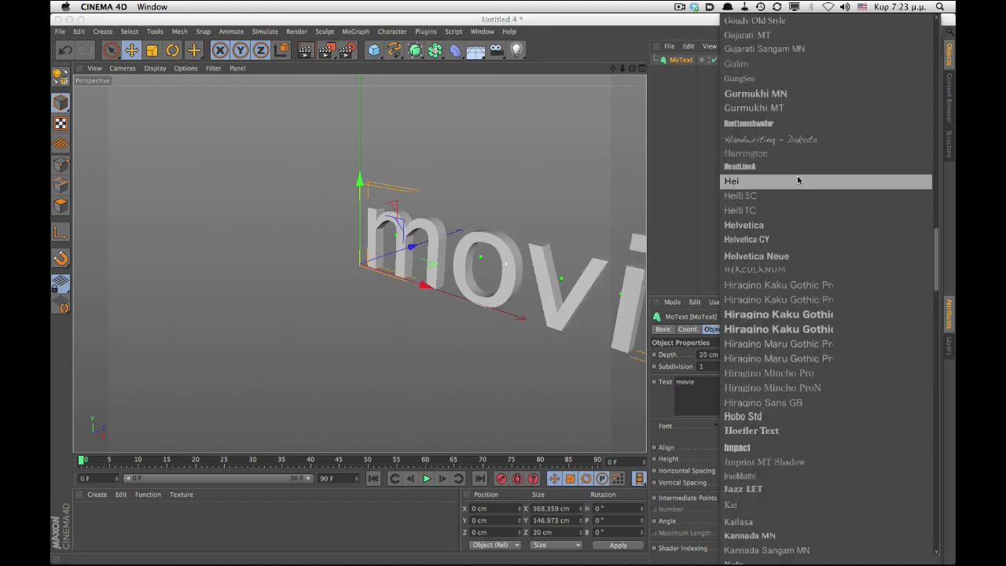
scroll(774, 360, down, 5)
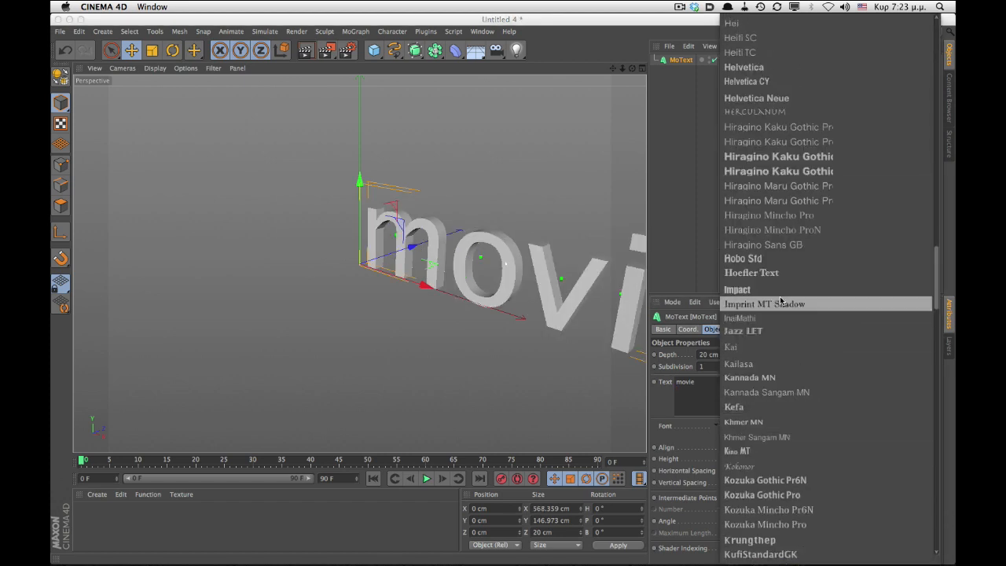
click(774, 299)
- Set the MoText depth to 80 cm
text(30)
key(Return)
alt+drag(503, 236, 440, 299)
text(40)
key(Return)
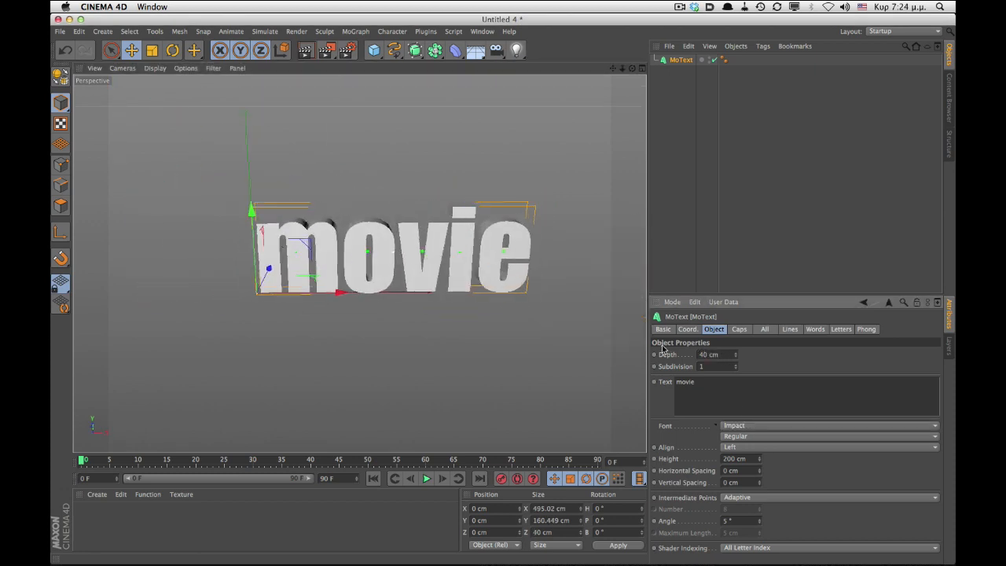
text(80)
key(Return)
- Add a Plain effector to the scene
alt+drag(550, 330, 494, 357)
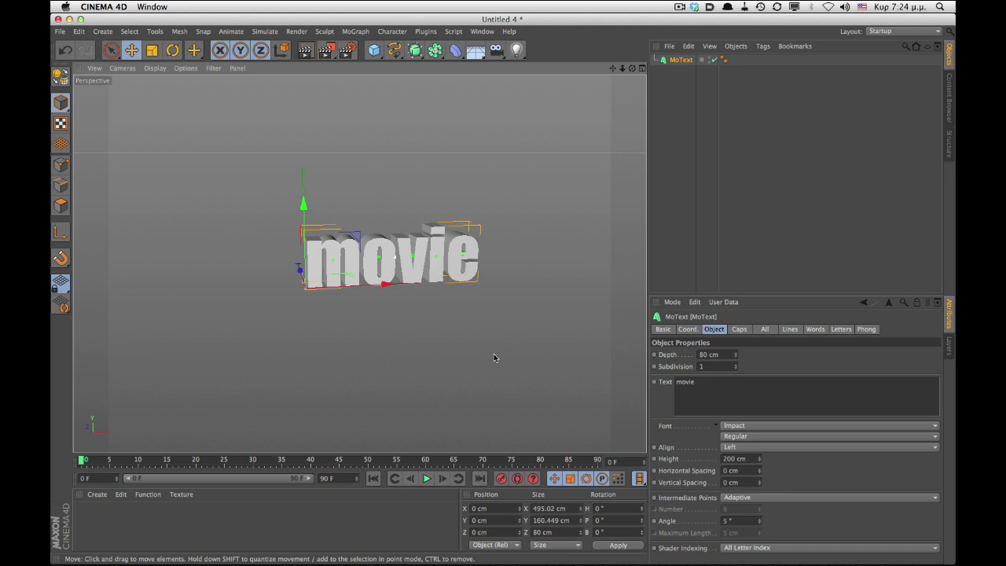
click(355, 32)
mouse_move(369, 48)
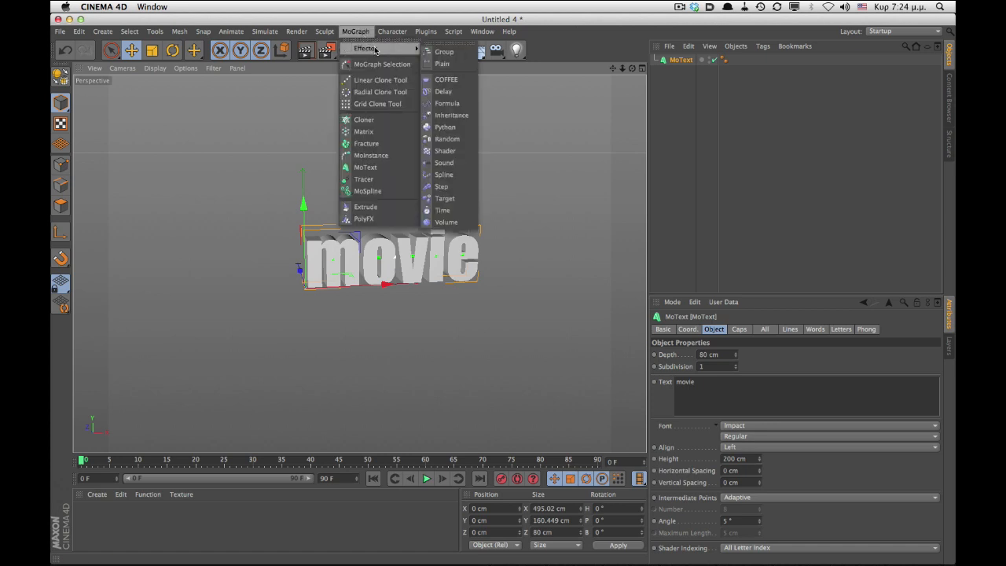
click(445, 63)
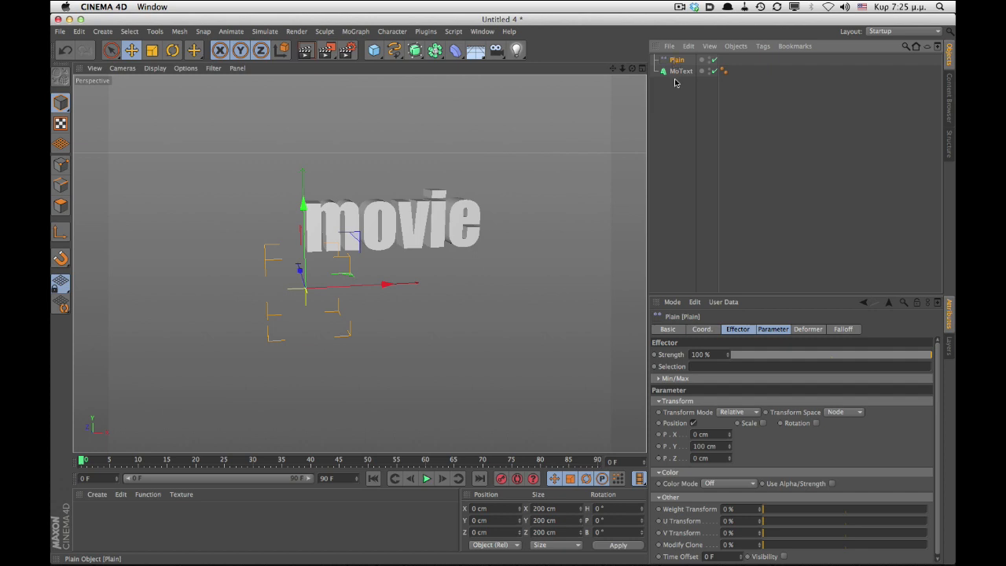
- In the Plain effector parameters, turn off Position and turn on Scale with Uniform Scale
click(692, 422)
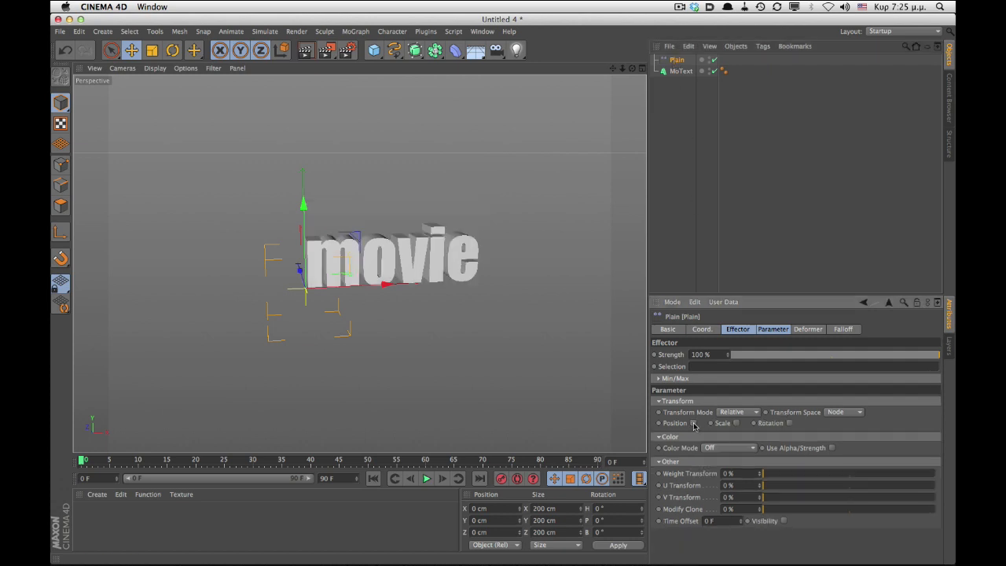
click(737, 424)
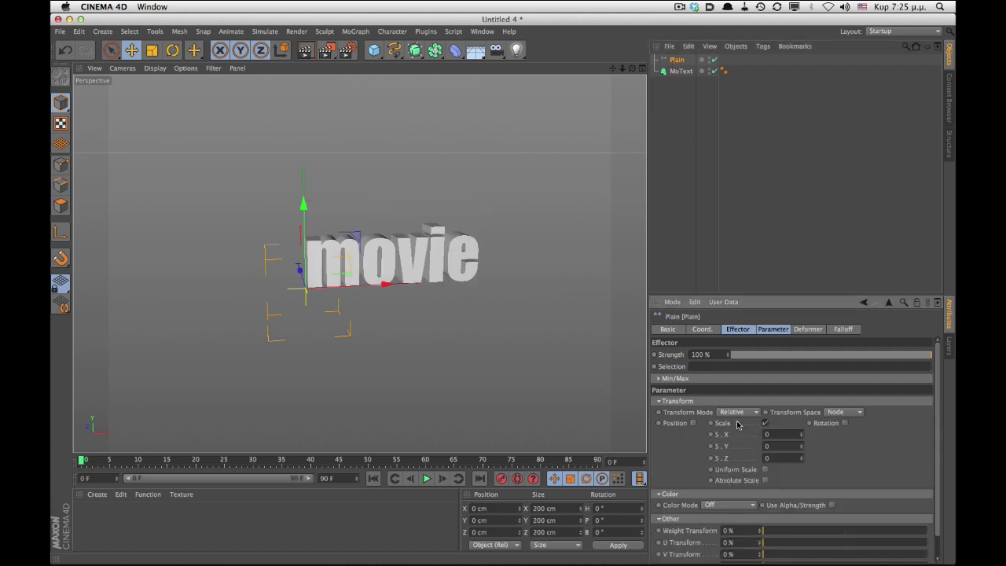
click(765, 469)
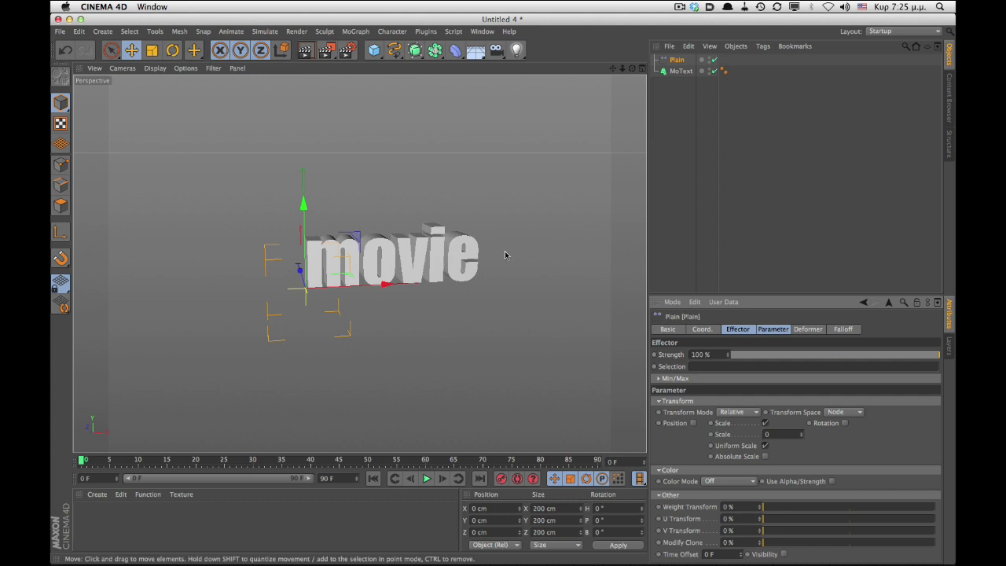
- Set the Plain effector's falloff shape to Linear
click(848, 333)
click(702, 354)
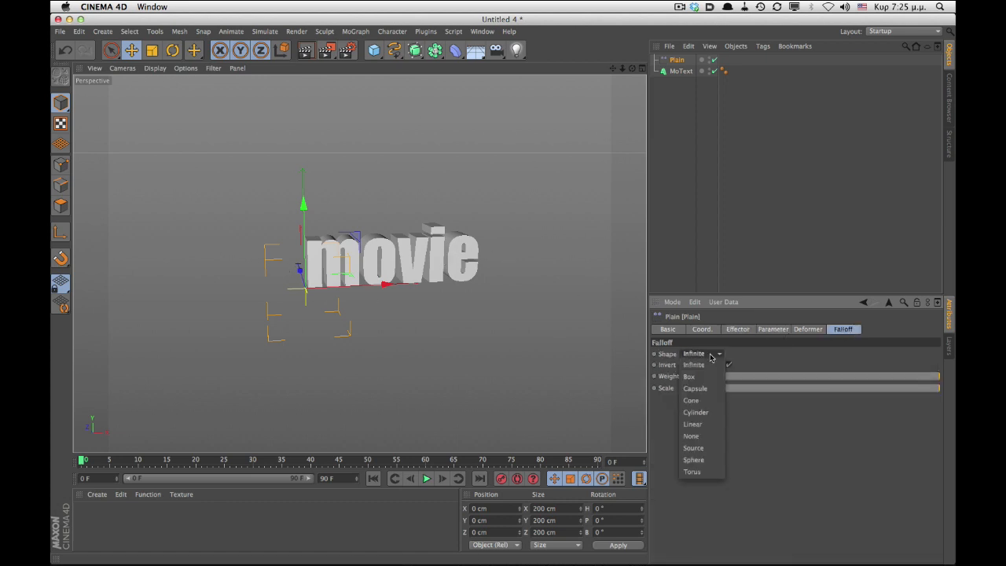
click(689, 425)
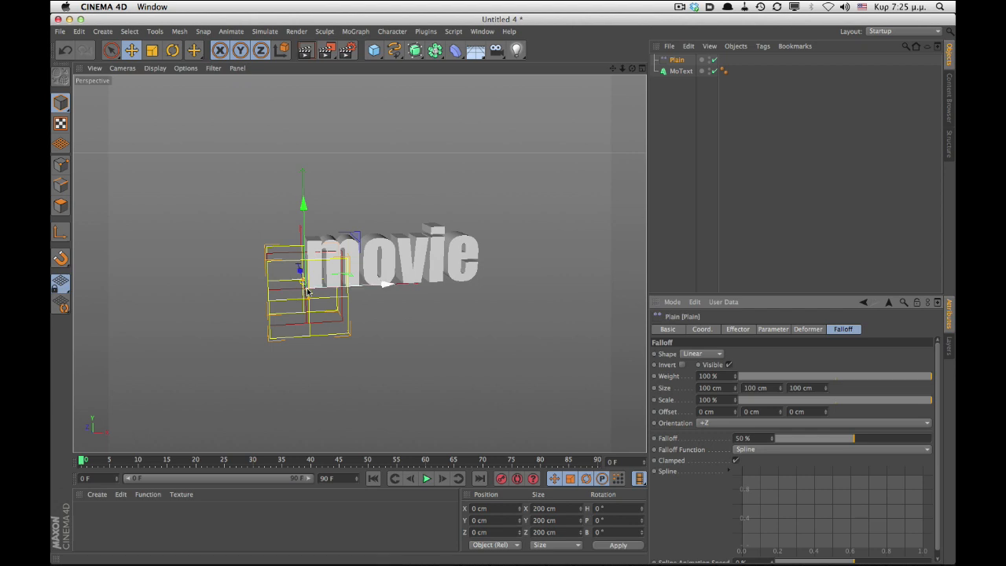
- Rotate the Plain effector -90° in heading and move it to the left of the text
key(r)
drag(344, 301, 279, 298)
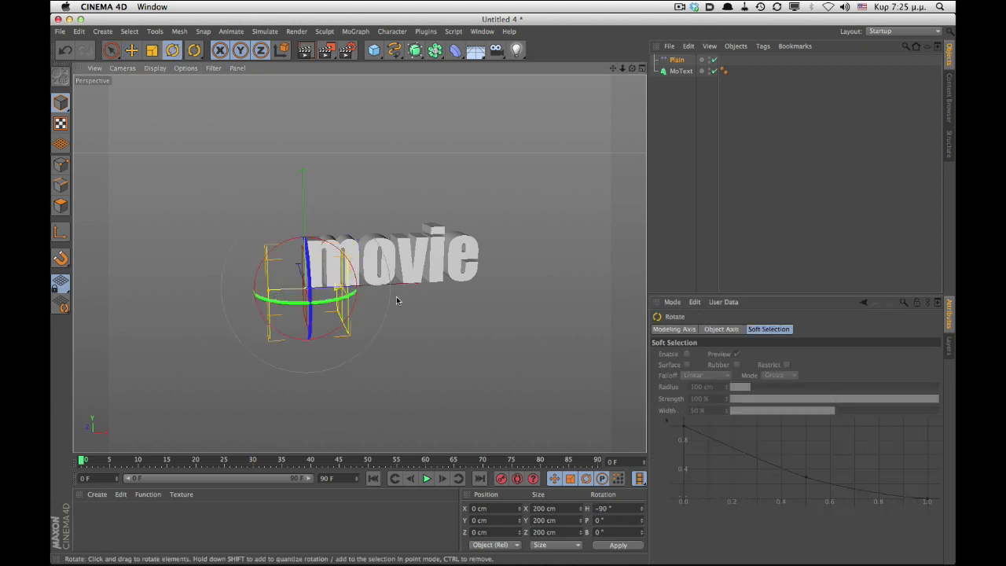
key(e)
drag(382, 281, 346, 288)
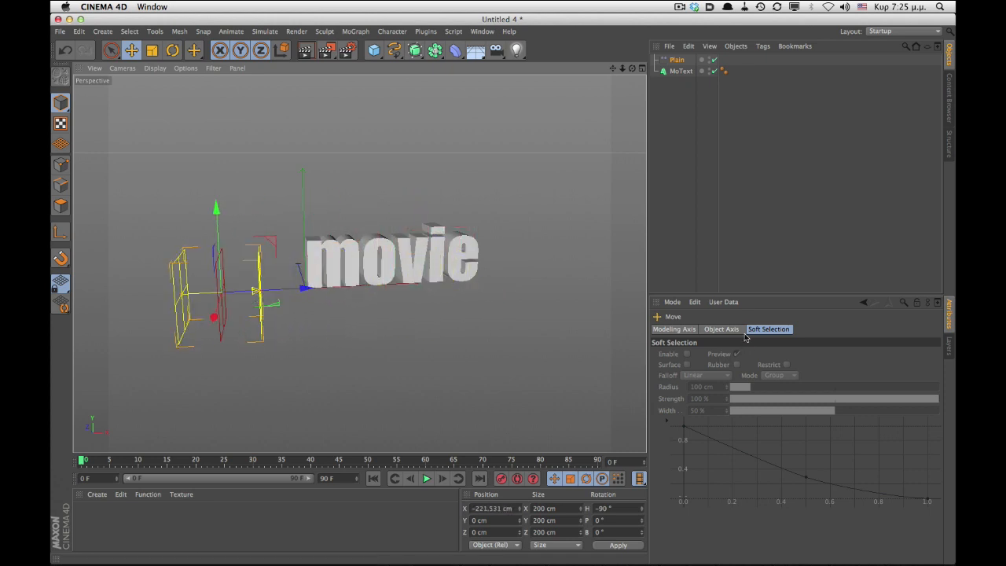
- Set the Plain effector's Transform Mode to Absolute
click(678, 60)
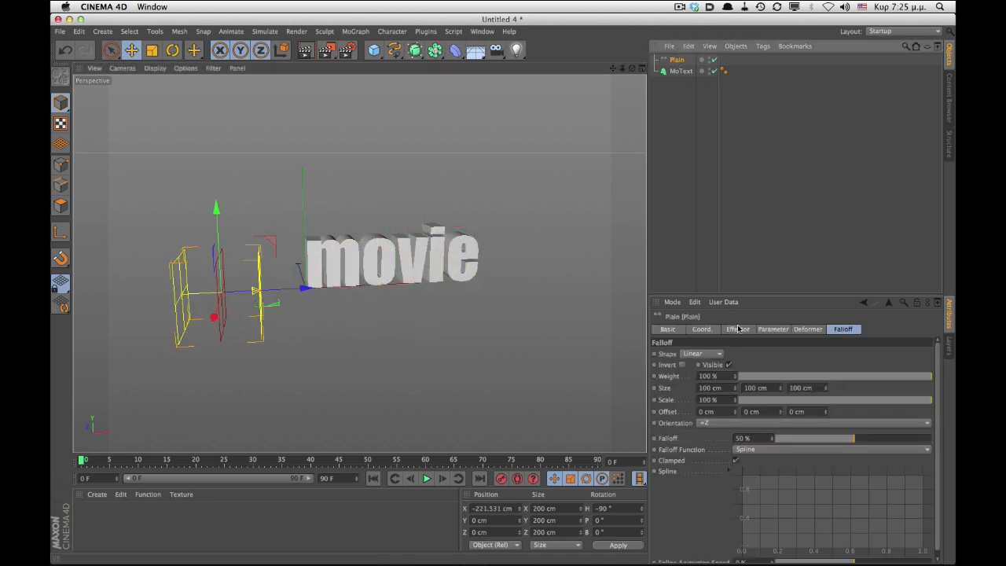
click(736, 329)
click(769, 329)
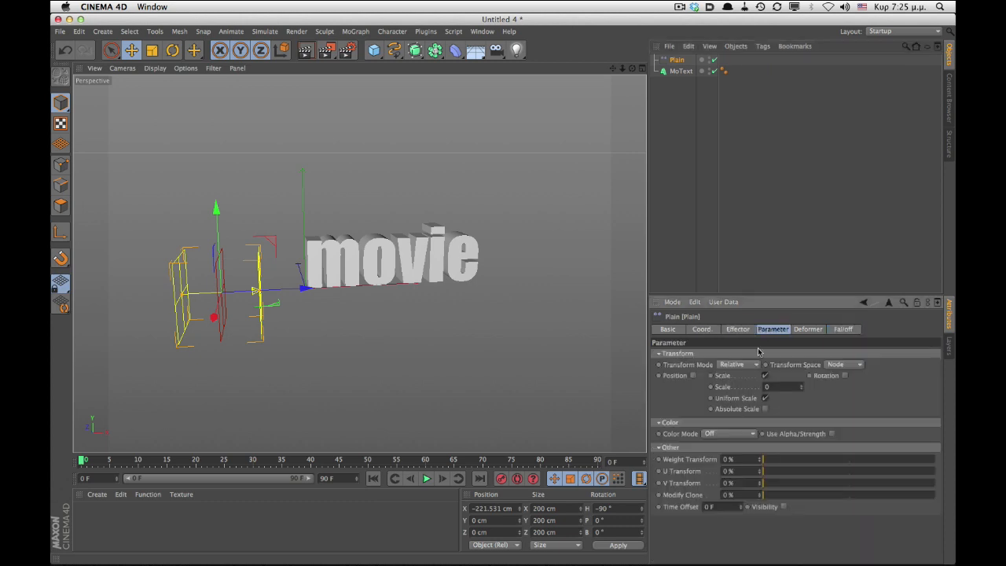
click(748, 364)
click(734, 381)
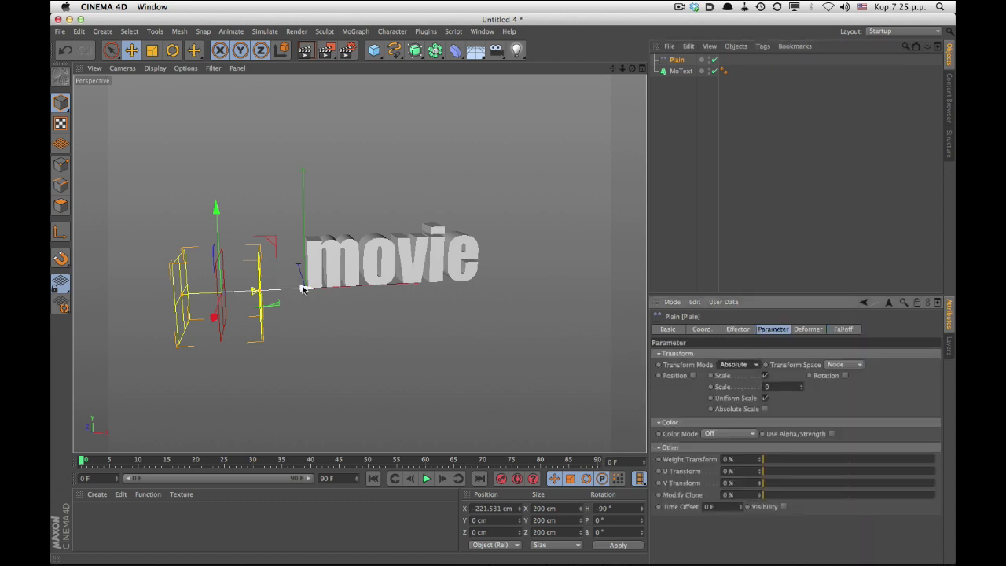
- Invert the linear falloff and move the Plain effector across the text
mouse_move(303, 288)
mouse_down()
mouse_move(556, 271)
mouse_move(304, 270)
mouse_up()
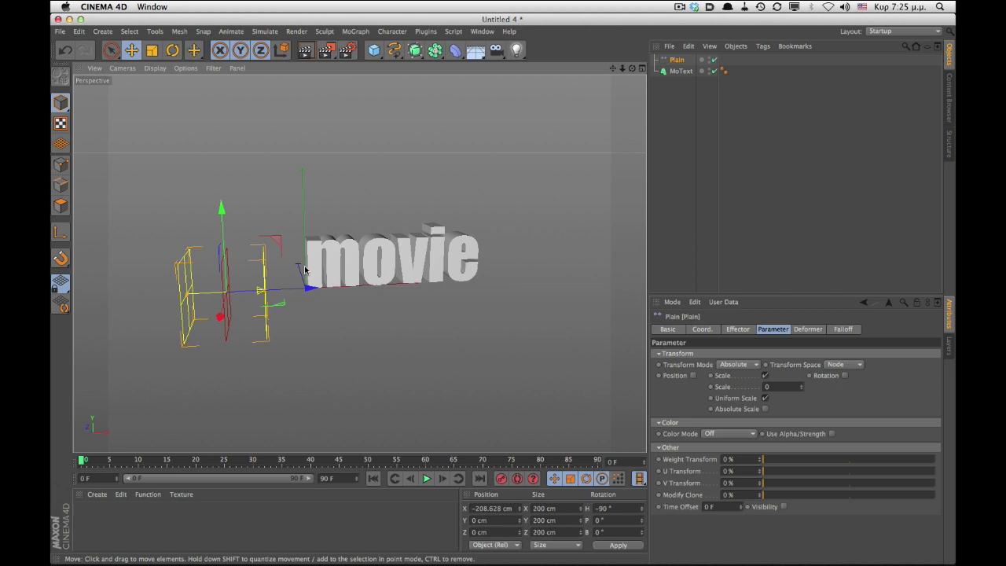
click(848, 329)
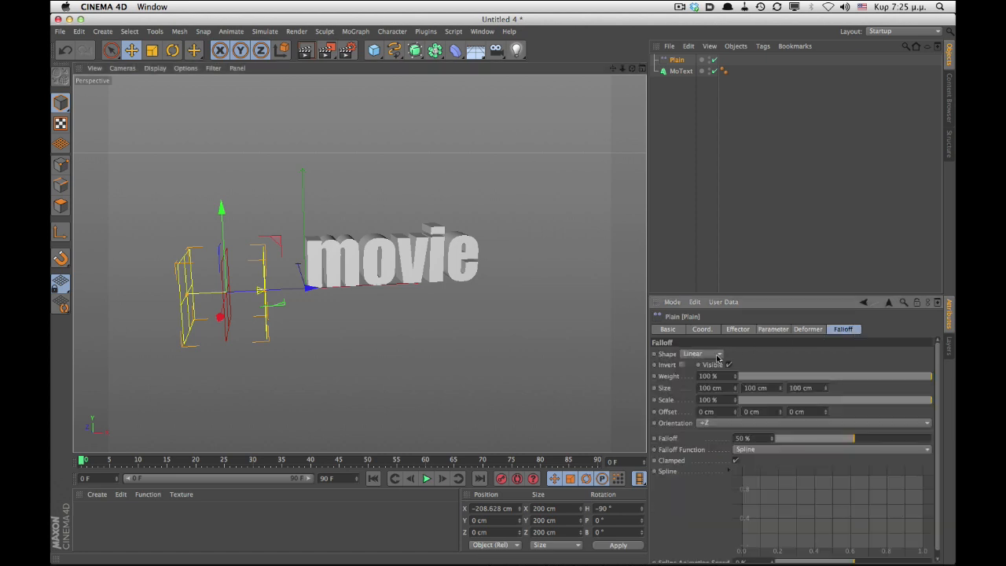
click(681, 364)
drag(322, 294, 363, 279)
click(702, 328)
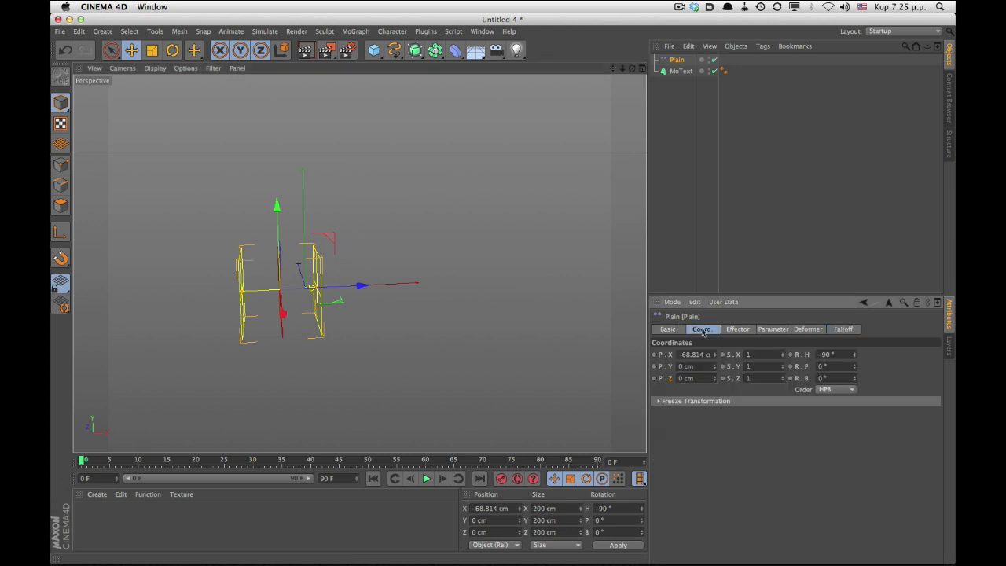
- Keyframe the Plain effector's X position at frame 0, then at frame 20 after moving it past the right side of the text
click(656, 355)
drag(81, 461, 197, 462)
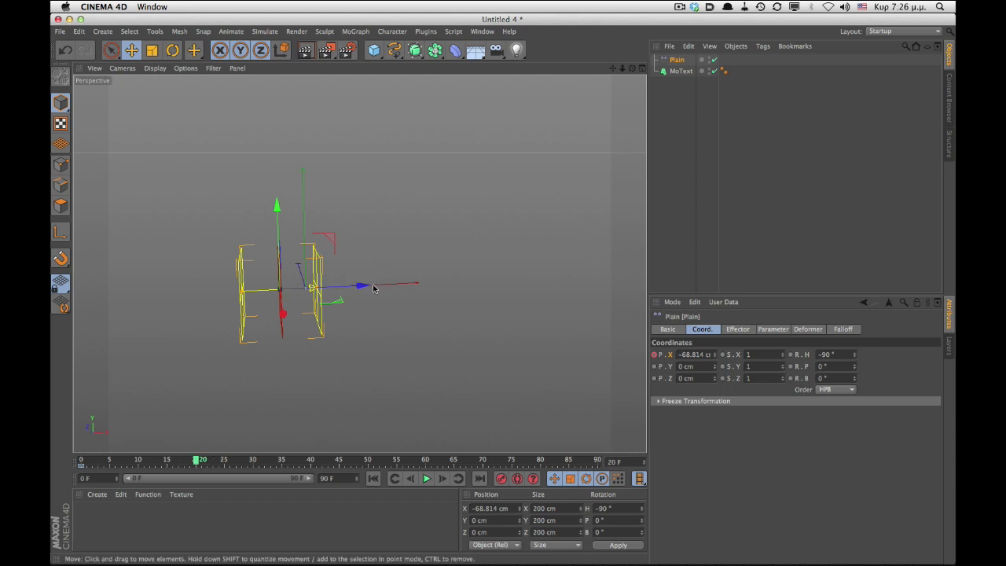
drag(374, 285, 559, 275)
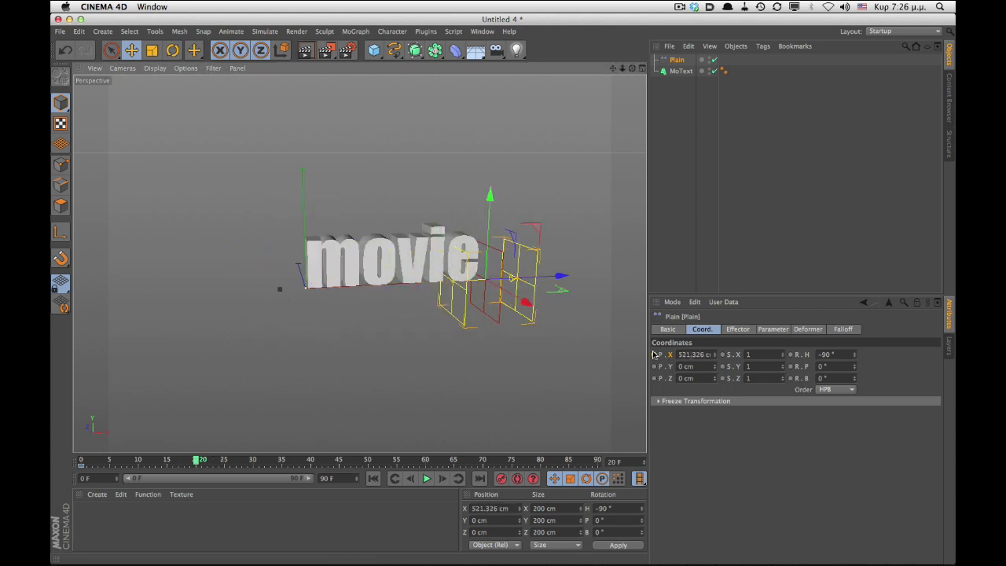
ctrl+click(652, 354)
- Play the animation from the start to preview the effector sweep
click(373, 477)
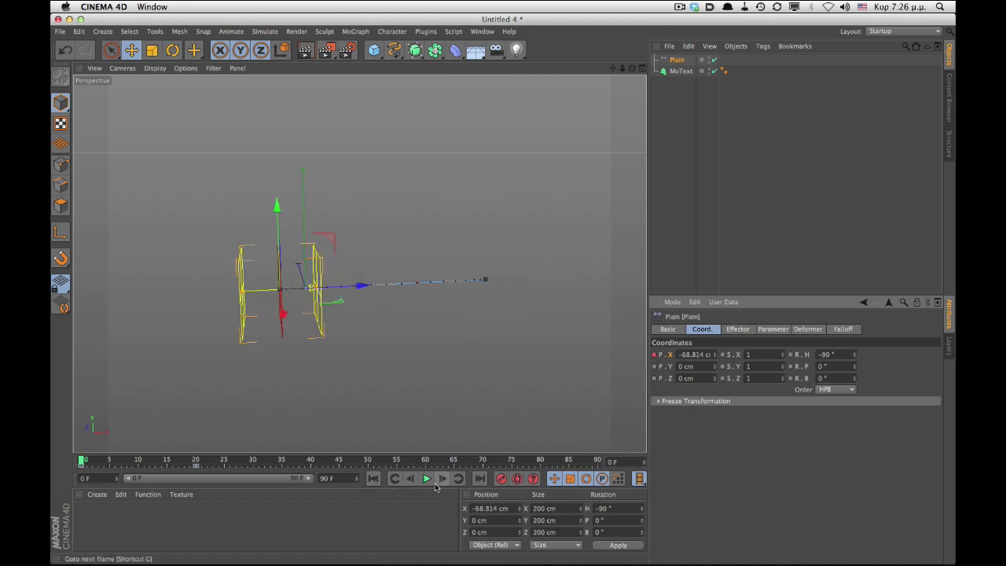
click(427, 478)
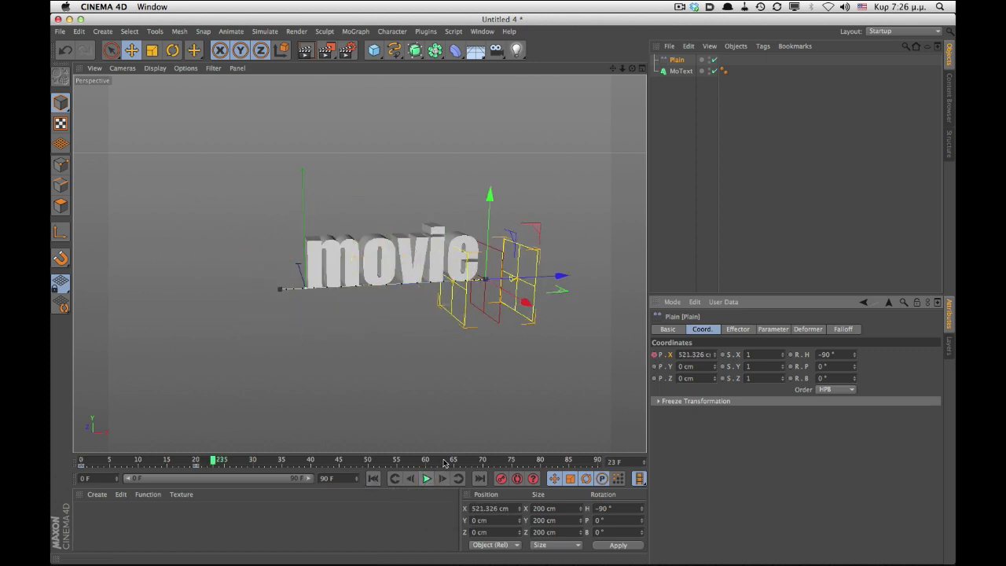
click(373, 477)
click(427, 479)
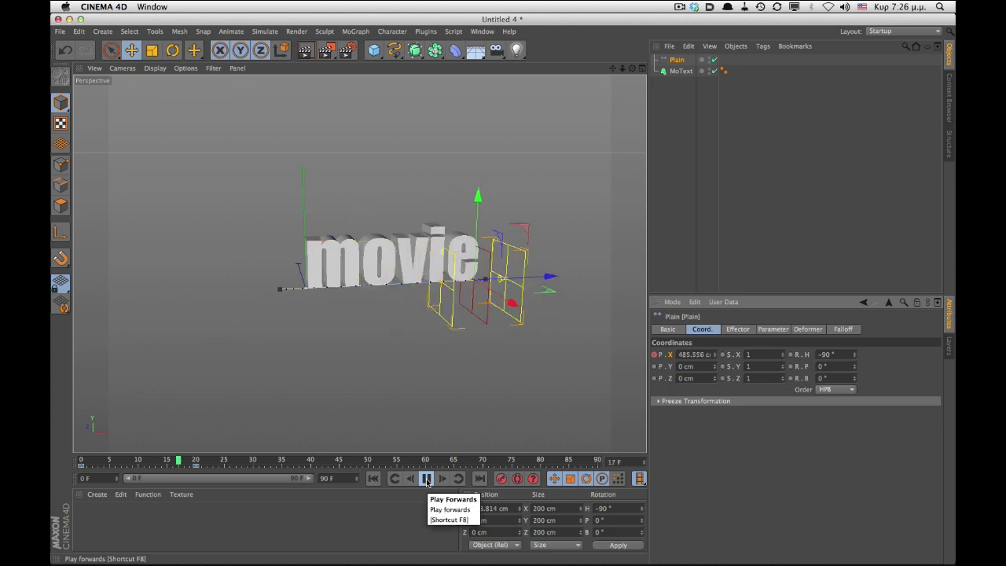
click(427, 479)
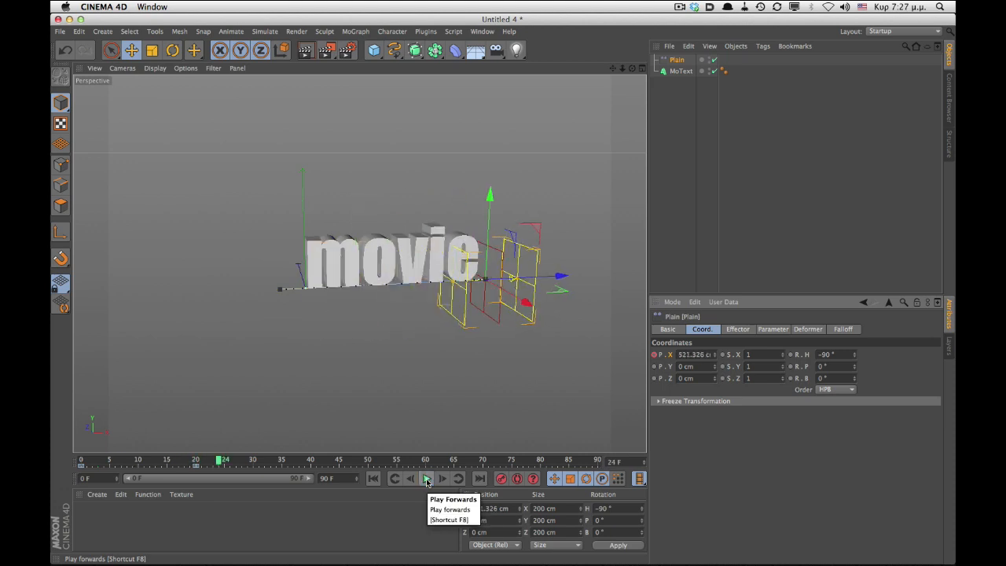
- With the MoText selected, add a Delay effector
click(680, 71)
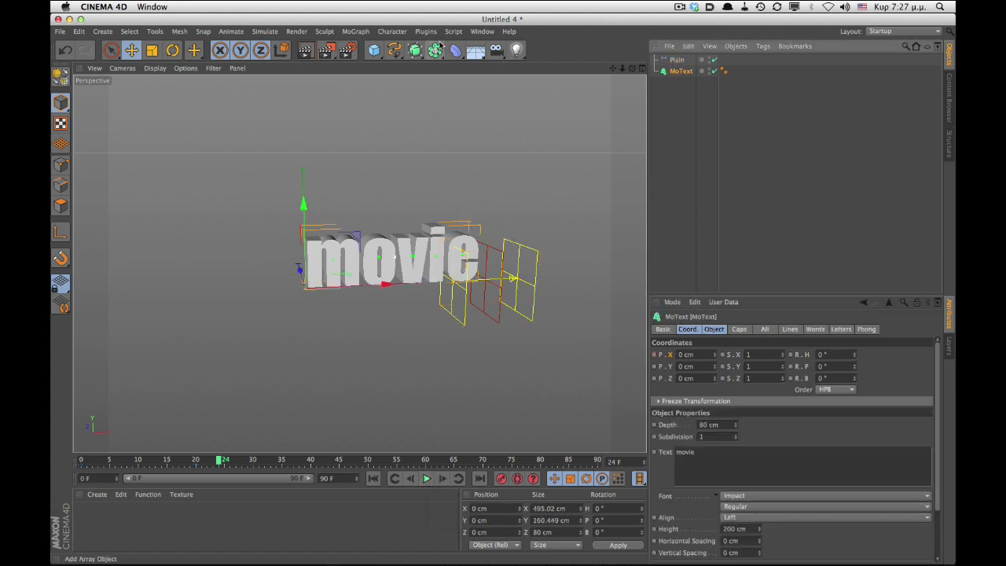
click(355, 31)
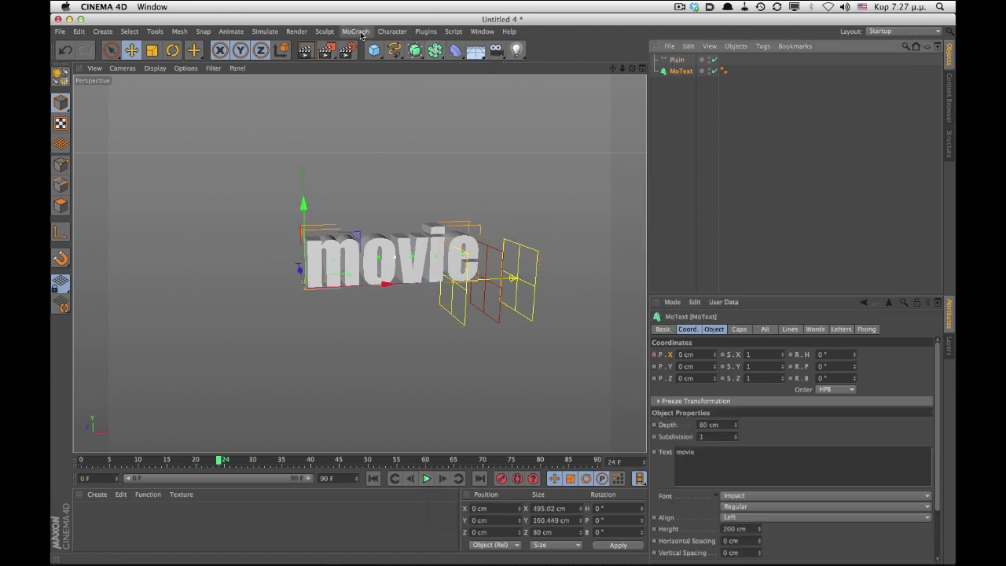
mouse_move(363, 54)
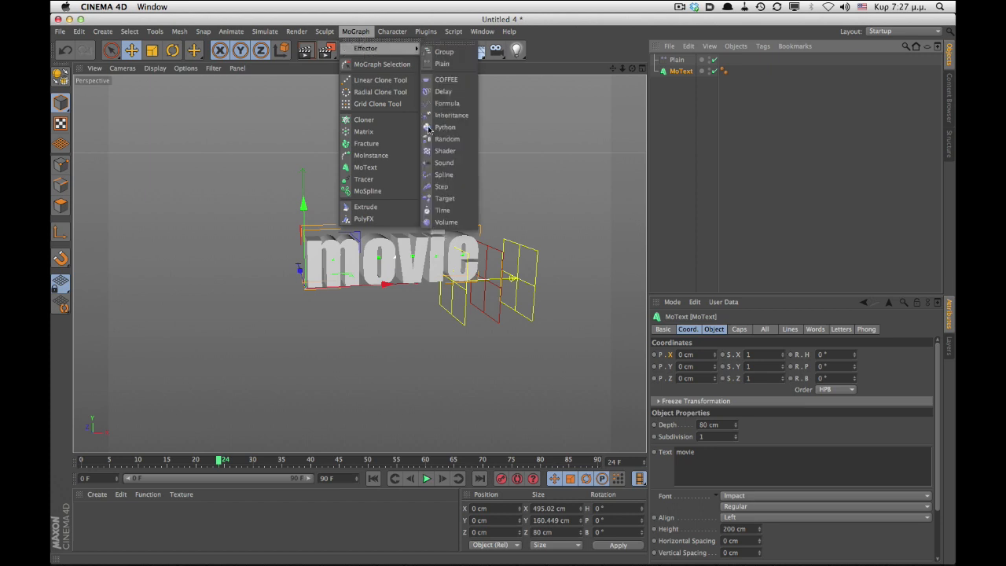
click(455, 92)
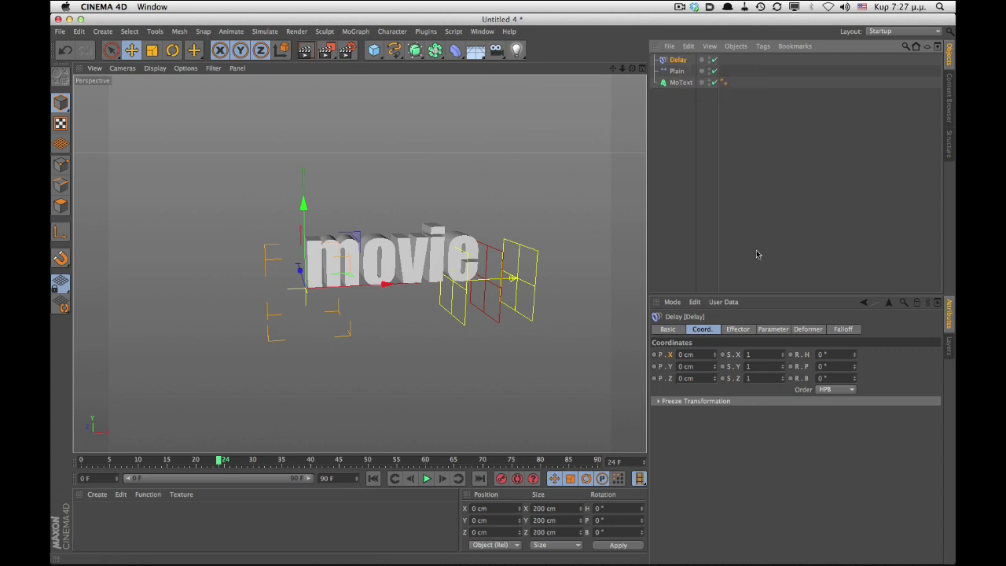
- Set the Delay effector's mode to Spring
click(819, 330)
click(737, 328)
click(693, 382)
click(695, 416)
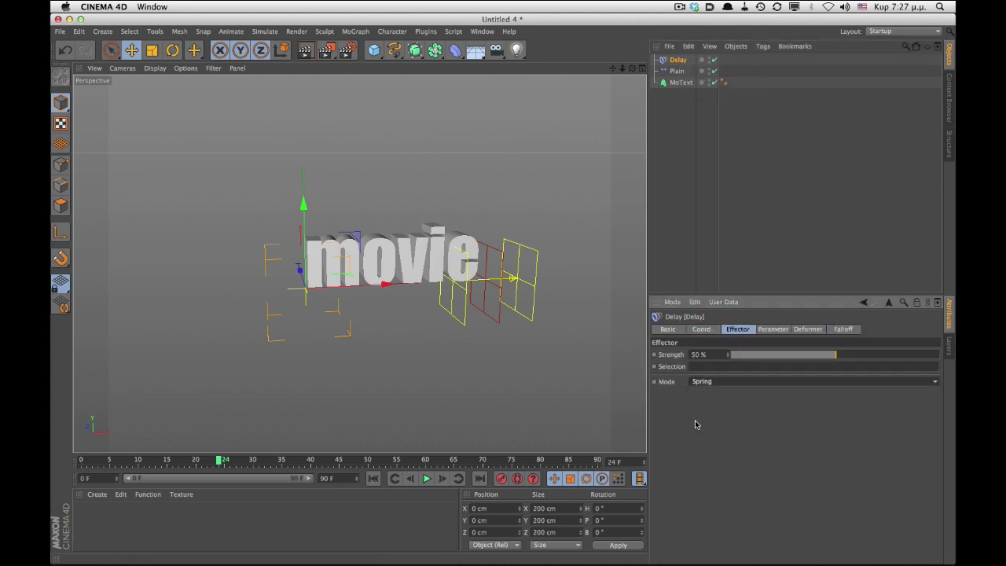
- Play the animation from the start to preview the Delay effect
click(384, 481)
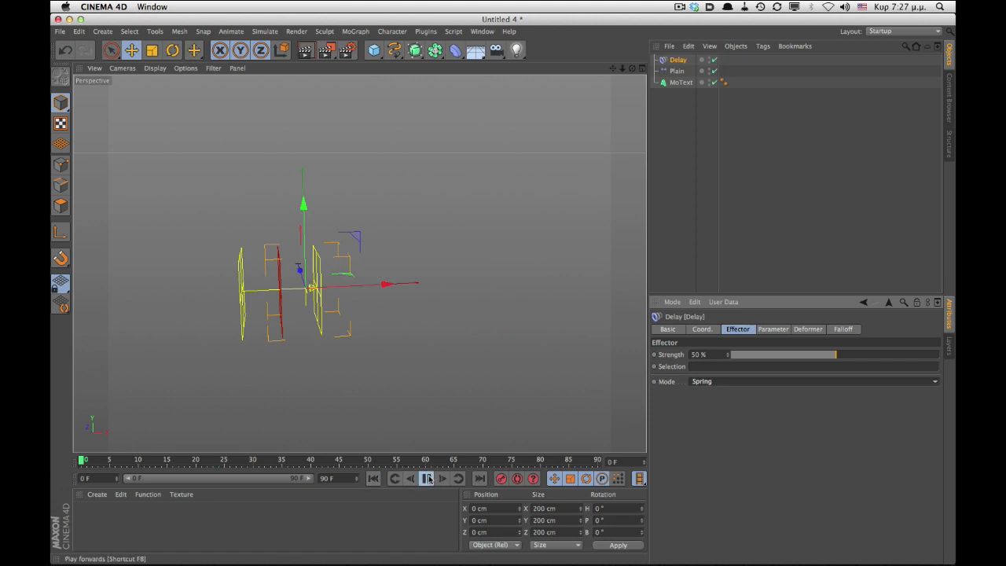
click(427, 478)
click(429, 479)
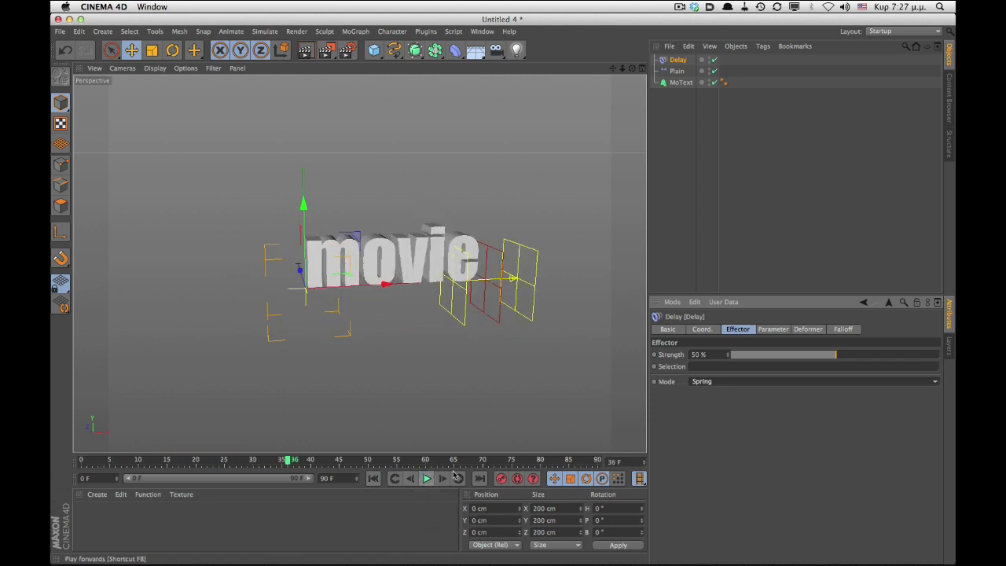
- Lower the Delay effector's strength to 35% and replay the animation from the start
drag(709, 354, 680, 349)
text(30)
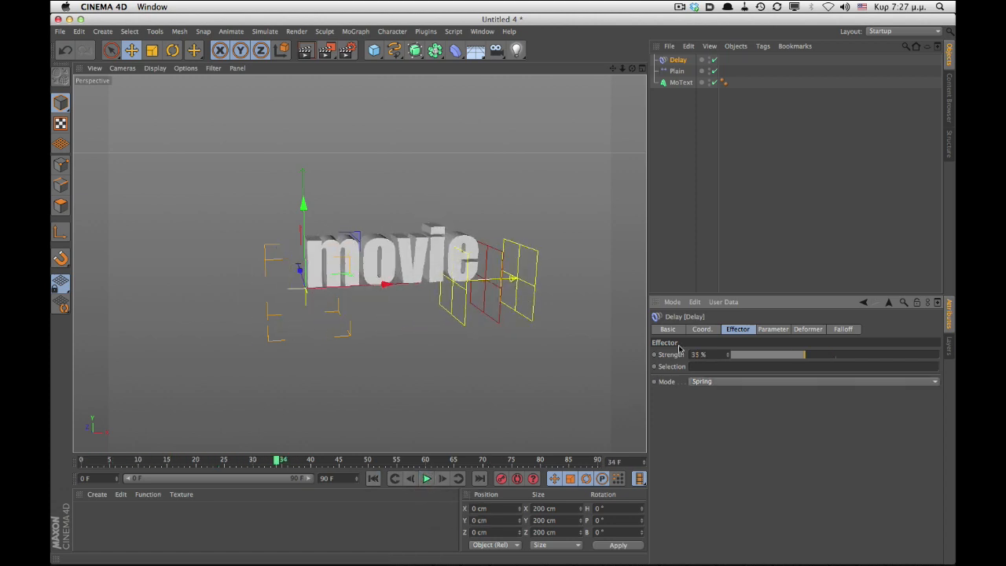
click(373, 479)
click(427, 478)
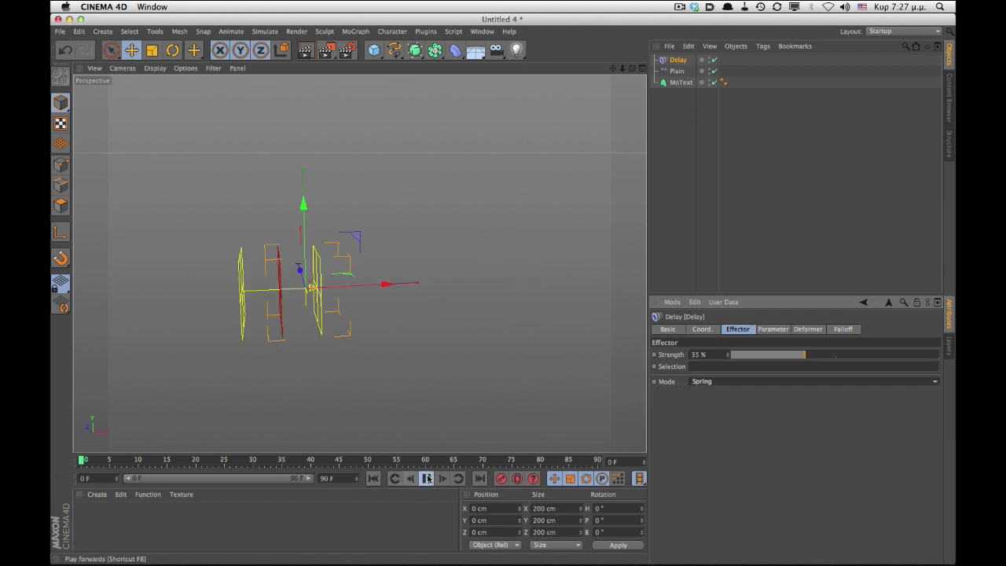
click(427, 479)
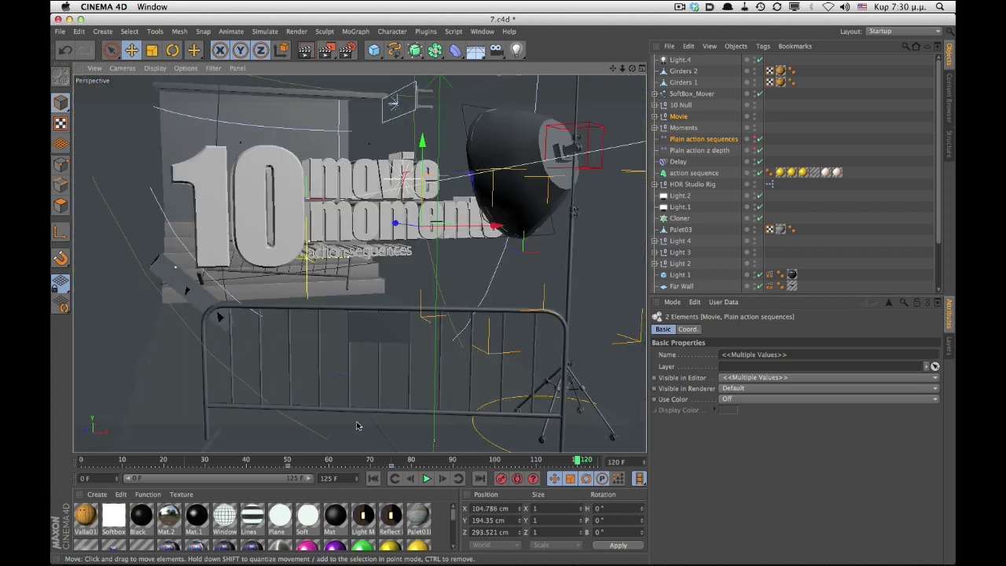
- Play the finished title project's animation from the start
click(374, 479)
click(426, 478)
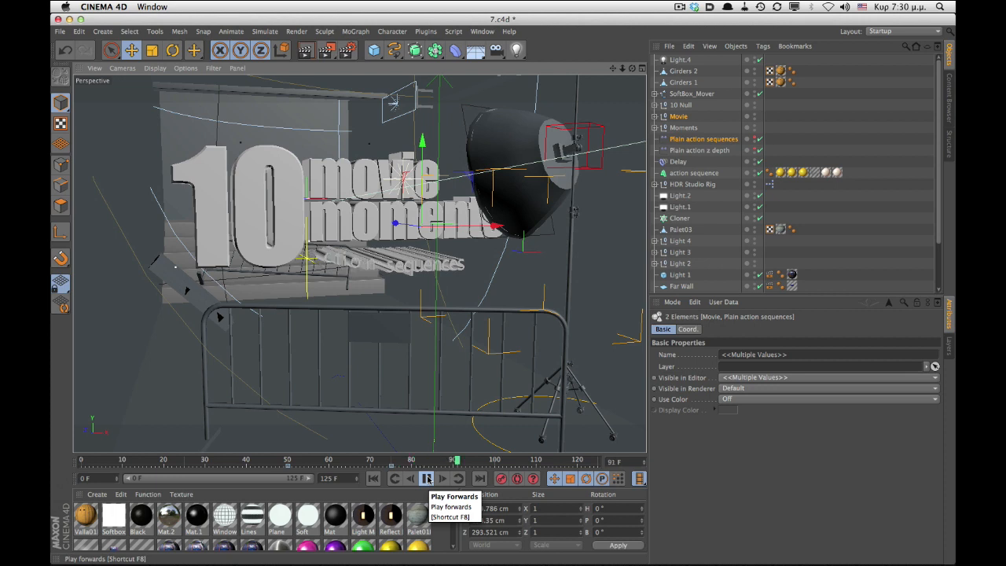
click(427, 479)
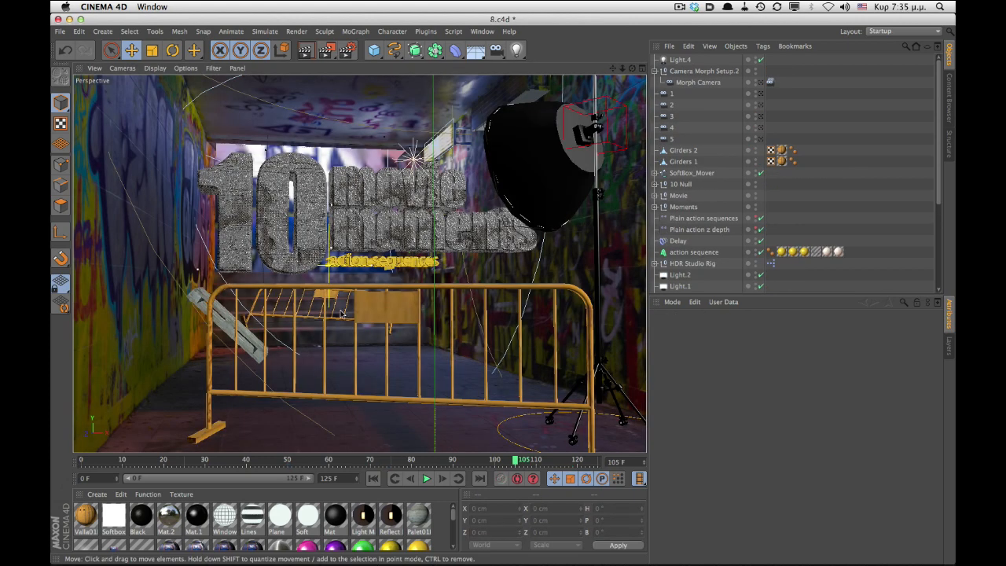
- Orbit, pan and zoom around the camera-mapped graffiti tunnel scene to examine its geometry
alt+drag(358, 295, 347, 332)
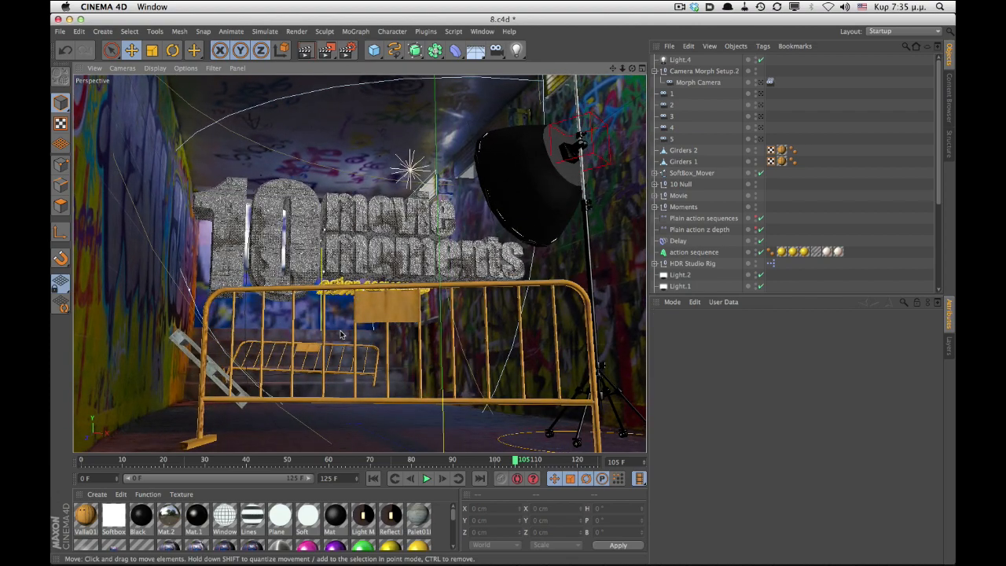
alt+right_drag(346, 296, 377, 256)
alt+middle_drag(378, 256, 376, 317)
alt+drag(375, 316, 385, 289)
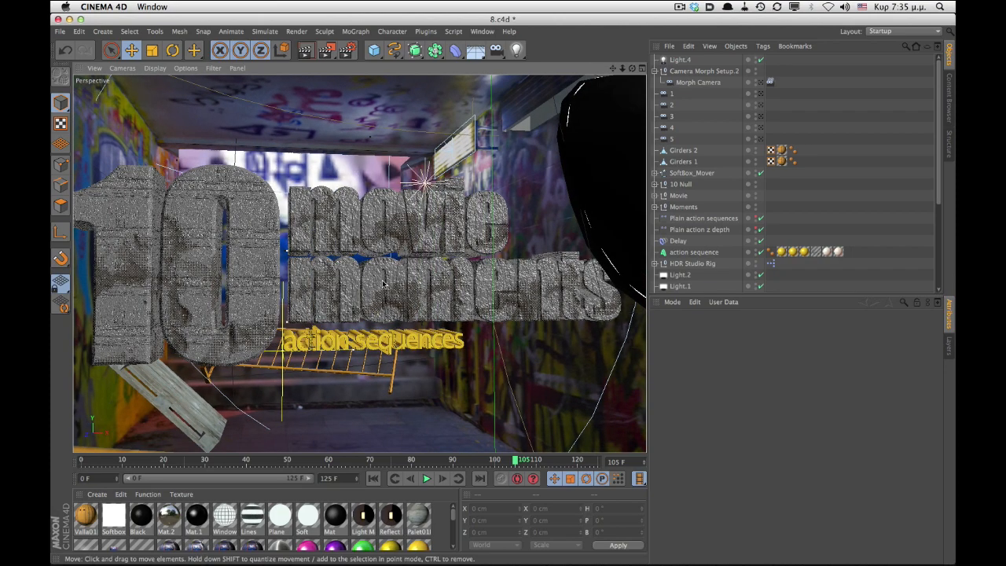
alt+drag(394, 270, 450, 271)
alt+middle_drag(450, 270, 480, 408)
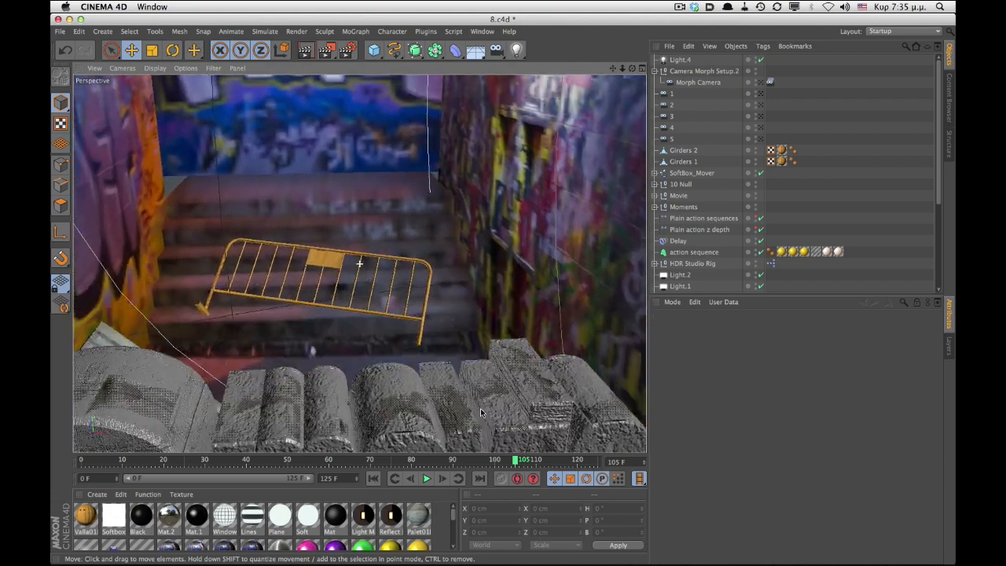
alt+right_drag(480, 407, 444, 285)
alt+middle_drag(445, 285, 439, 158)
alt+right_drag(438, 157, 440, 201)
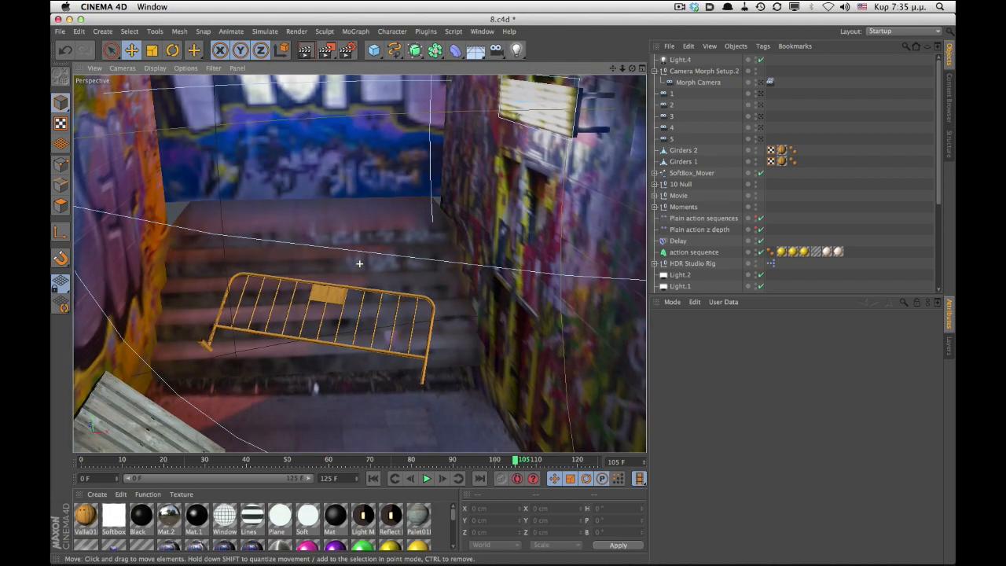
alt+drag(365, 258, 373, 239)
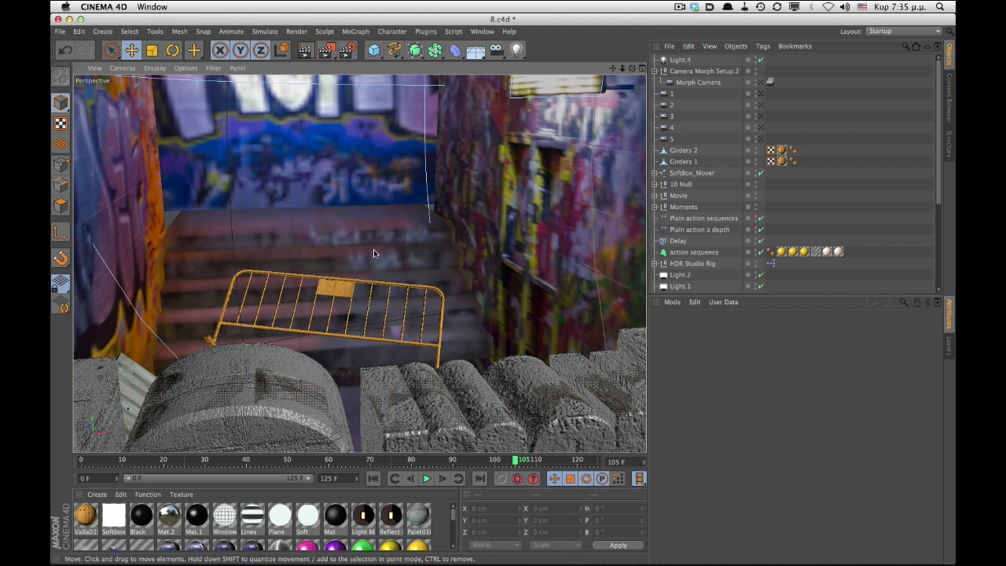
alt+right_drag(373, 250, 399, 238)
alt+middle_drag(400, 224, 396, 251)
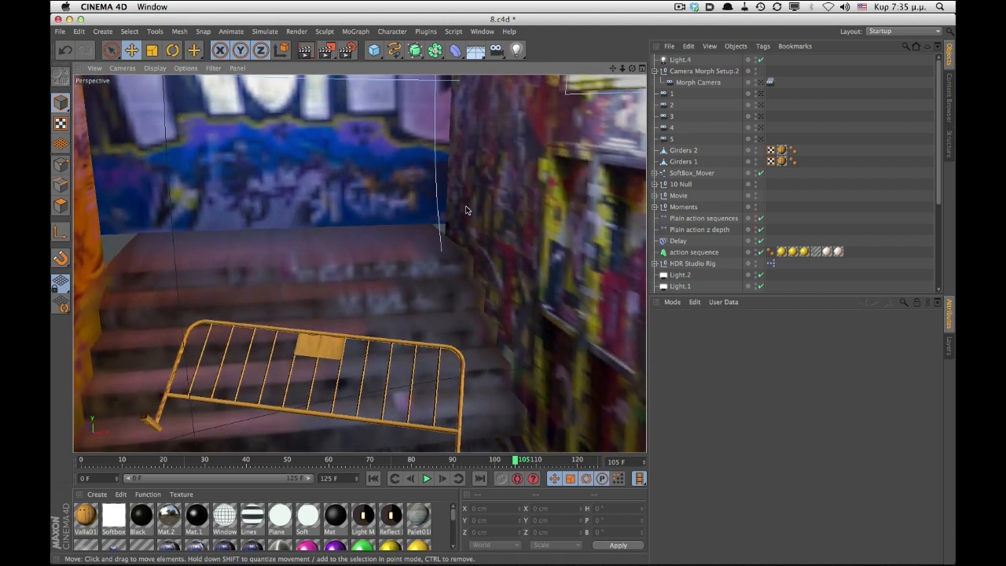
scroll(466, 209, down, 10)
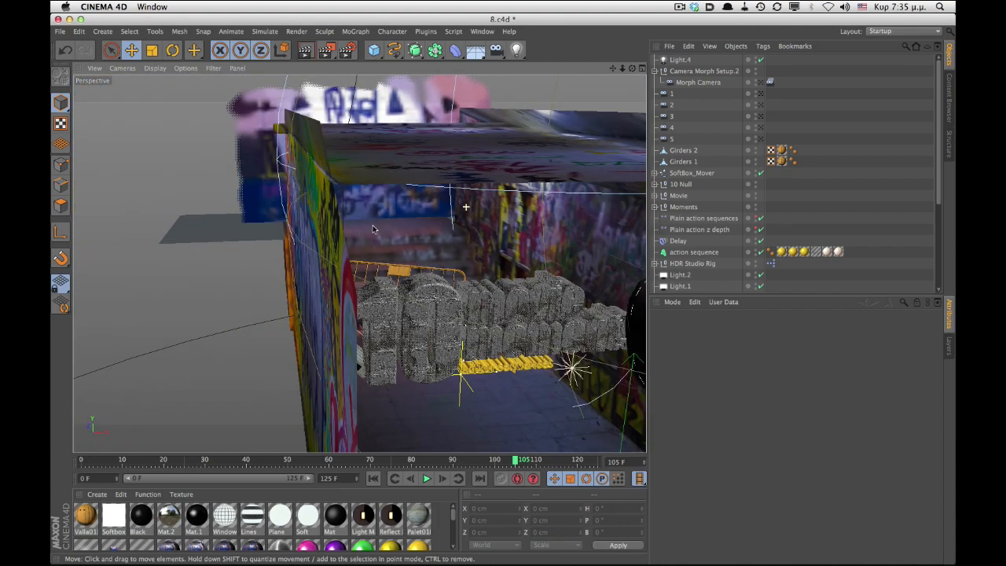
alt+drag(432, 254, 374, 215)
alt+middle_drag(375, 215, 363, 186)
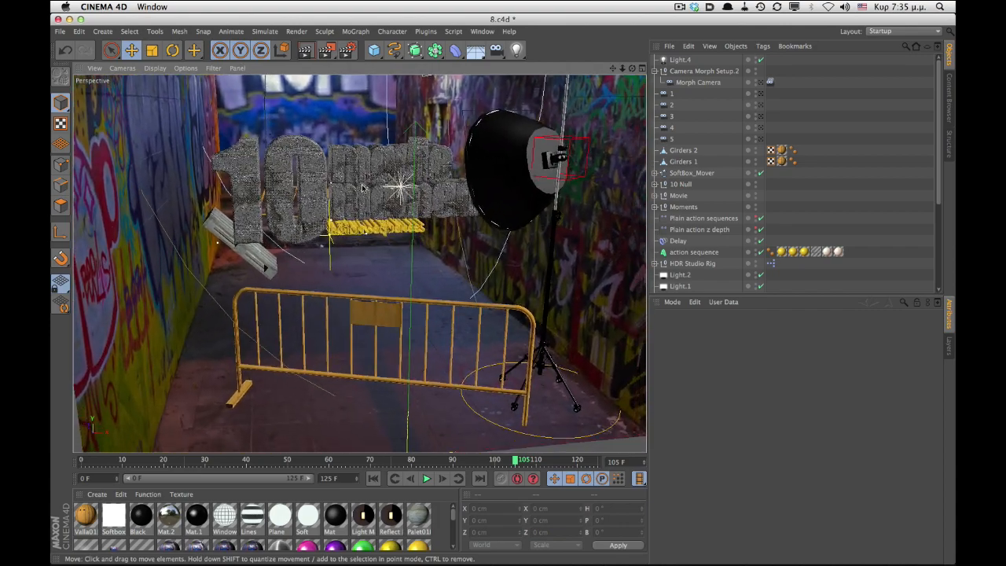
alt+middle_drag(371, 242, 361, 274)
click(496, 50)
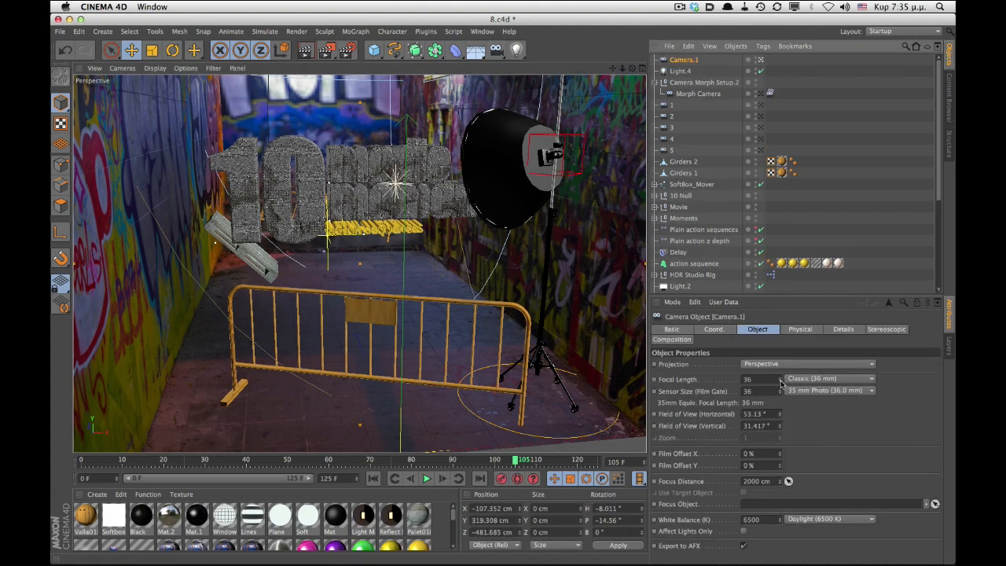
drag(781, 383, 781, 420)
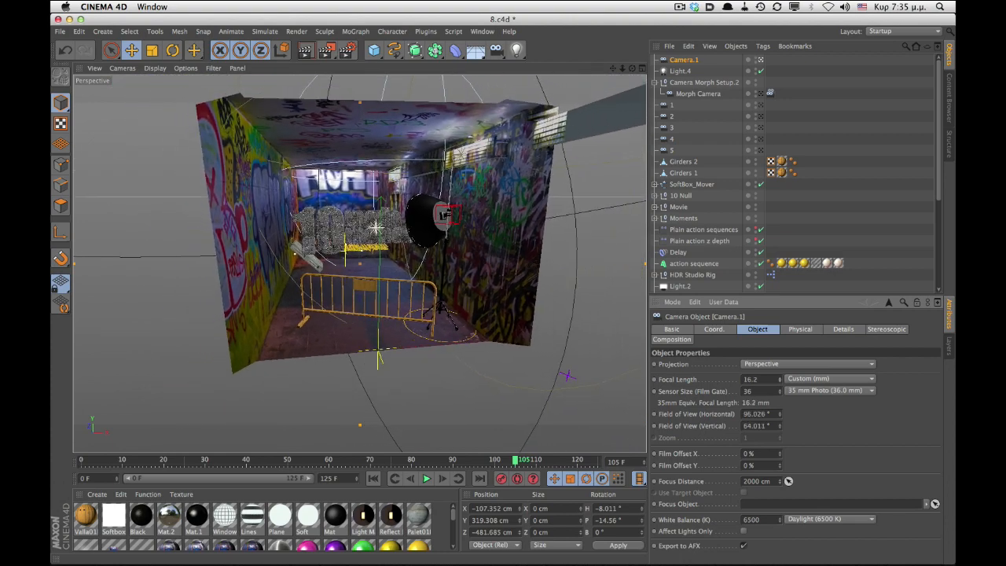
scroll(375, 258, up, 6)
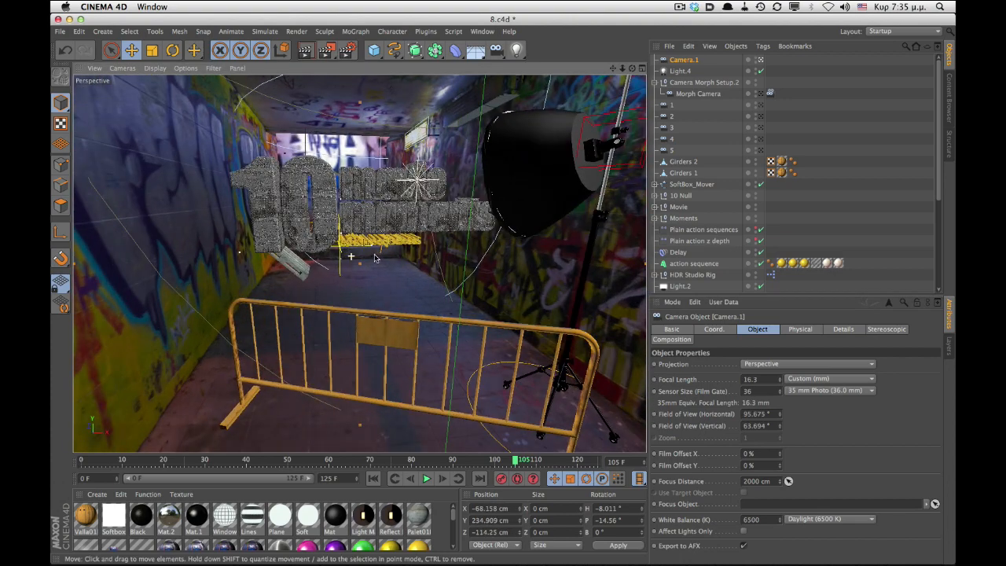
alt+drag(374, 249, 312, 323)
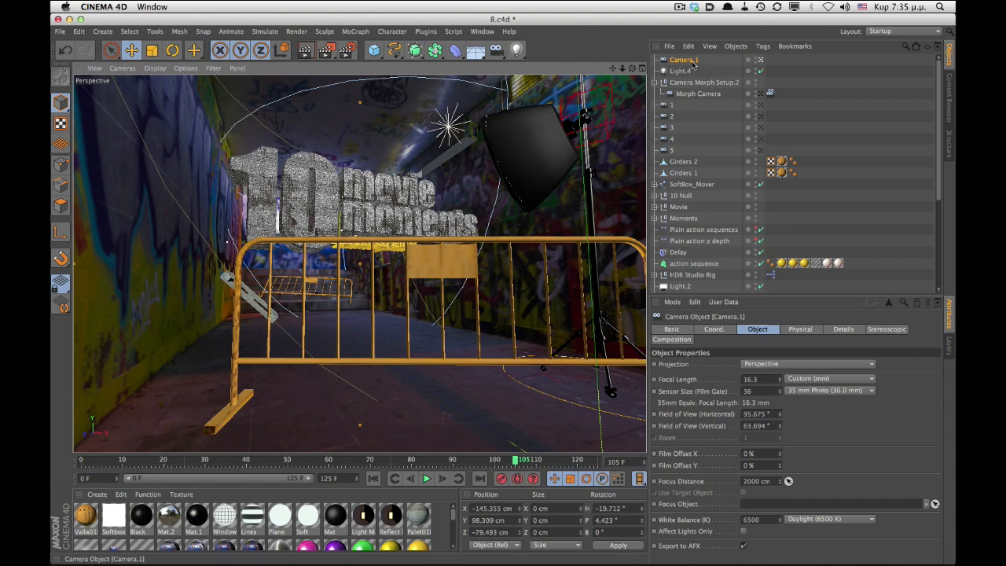
key(Delete)
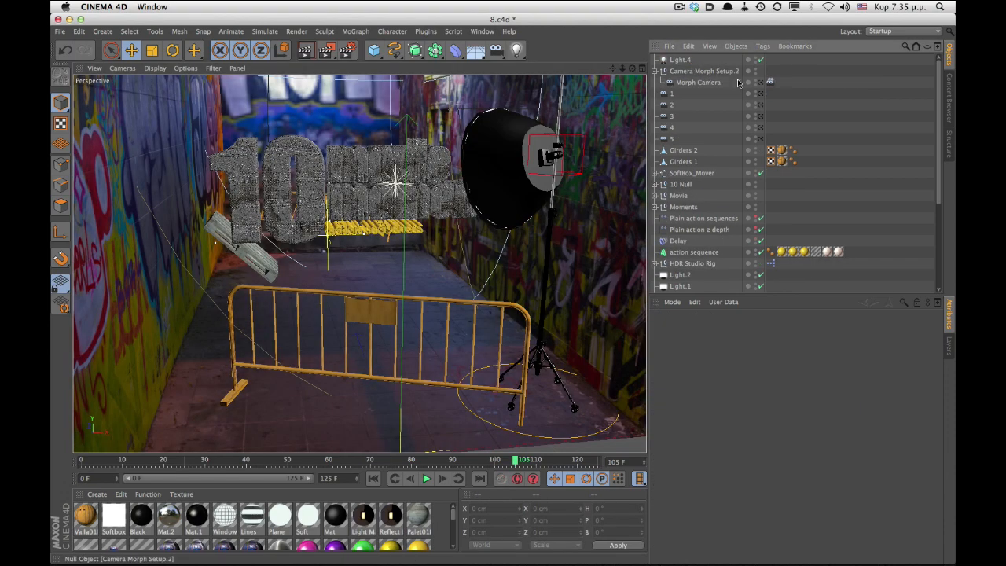
- View the scene through the morph setup's cameras 2, 3 and 4 in turn
click(761, 93)
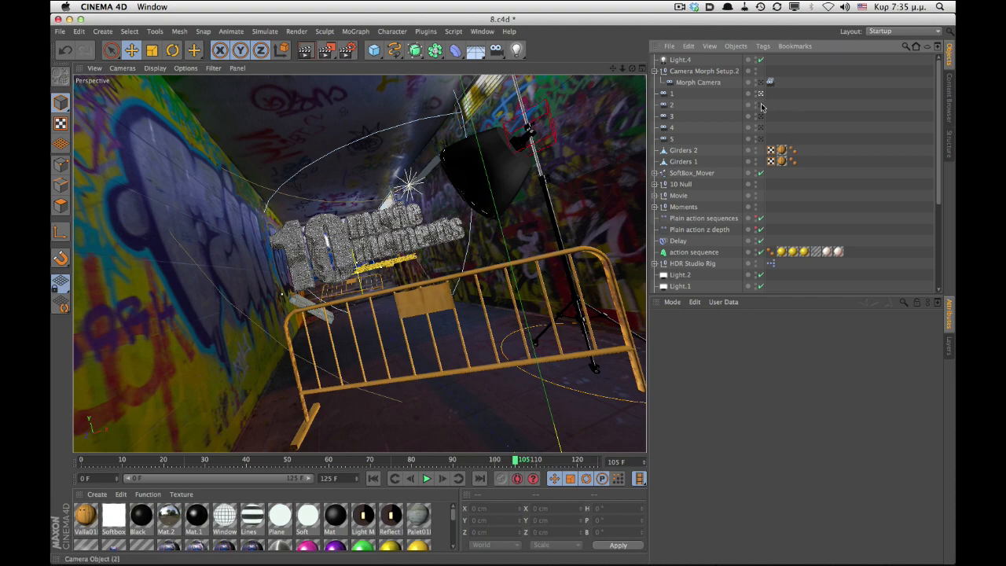
click(761, 105)
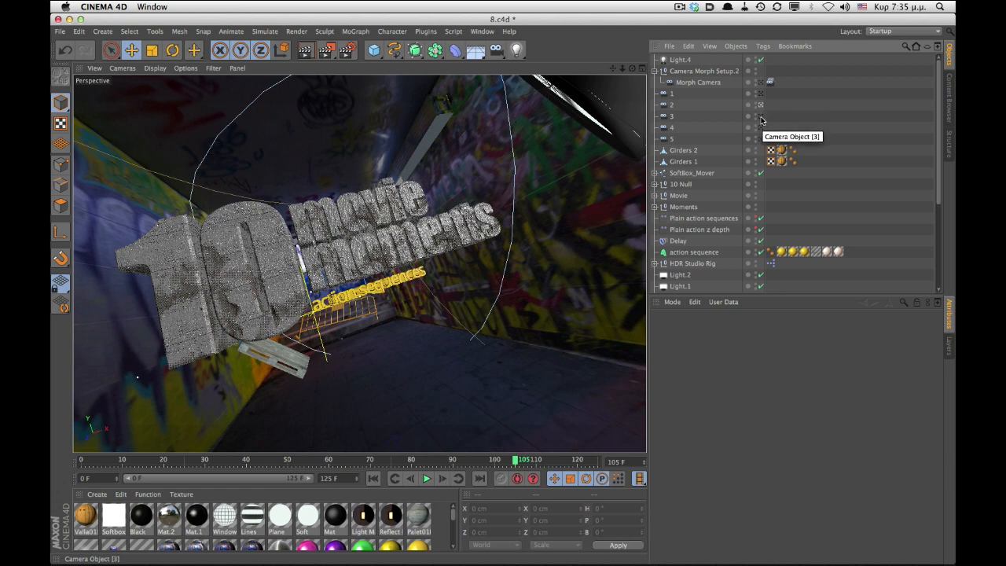
click(761, 118)
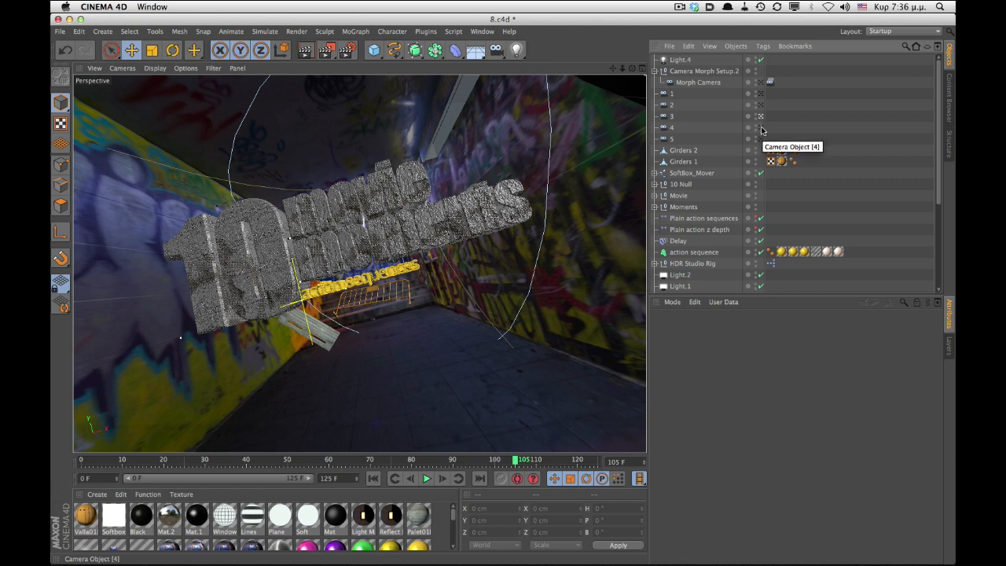
- View the scene through cameras 4 and 5 of the morph setup in turn
click(761, 127)
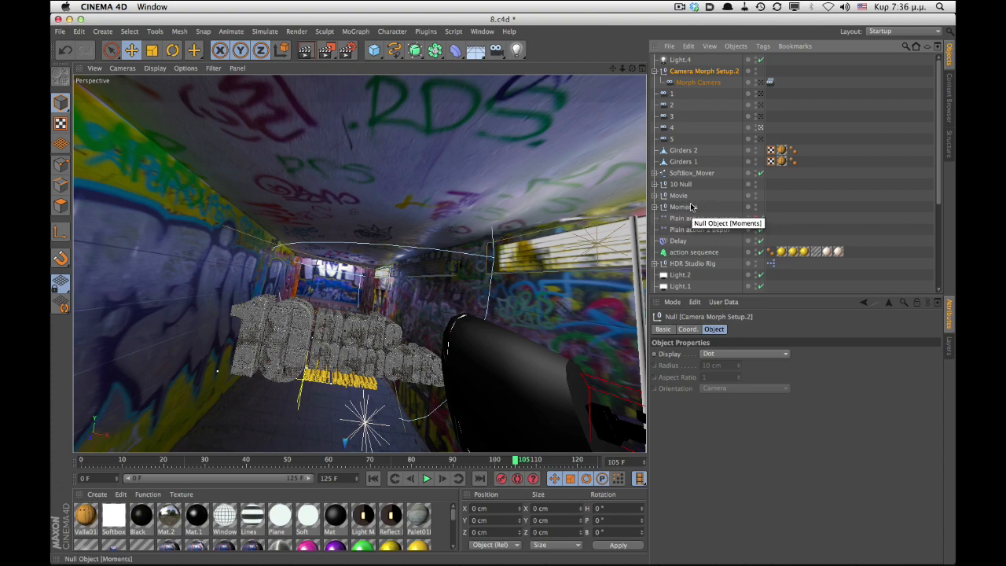
click(760, 139)
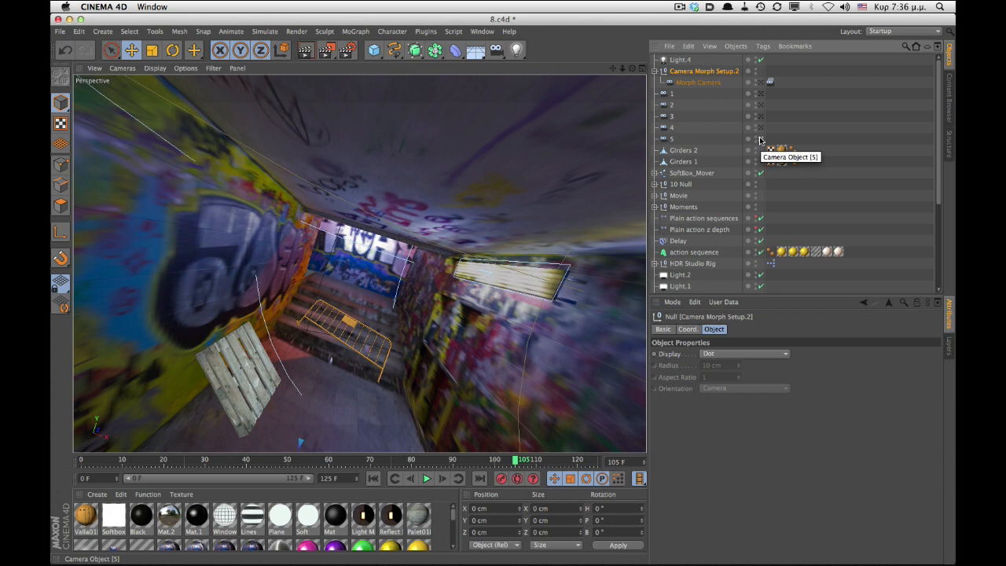
- Select cameras 1 through 5 and create a new Camera Morph setup from them
click(681, 95)
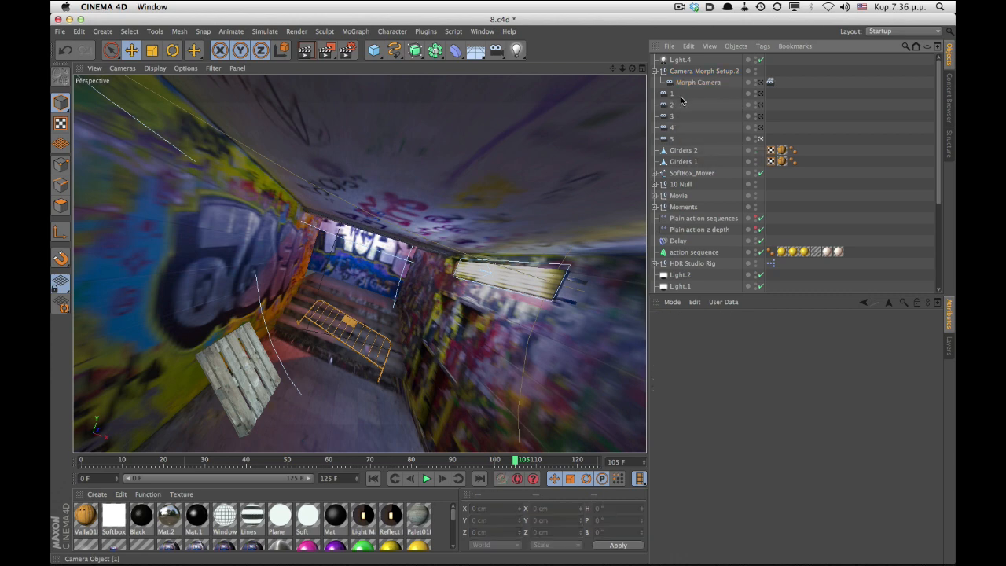
click(670, 95)
shift+click(672, 140)
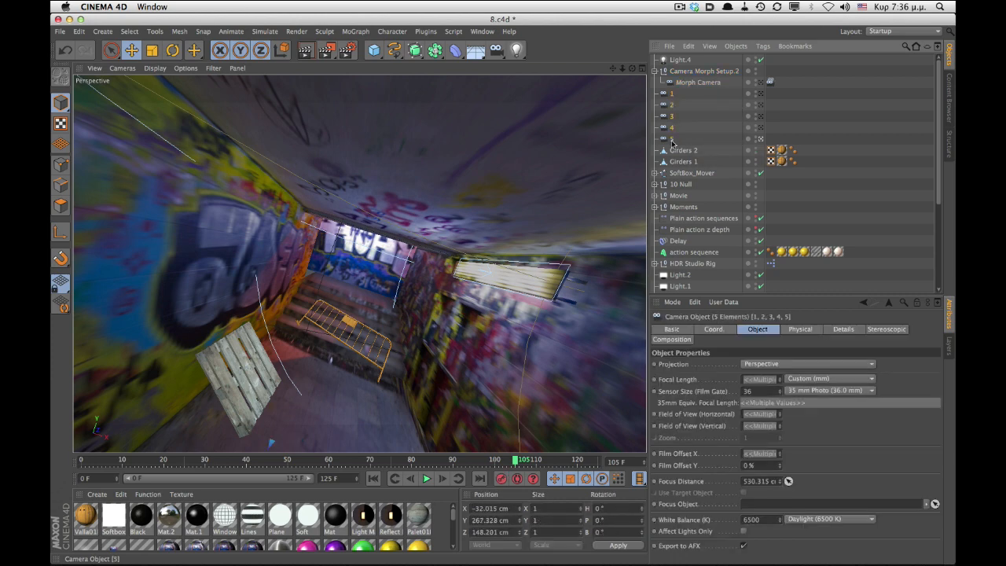
click(157, 31)
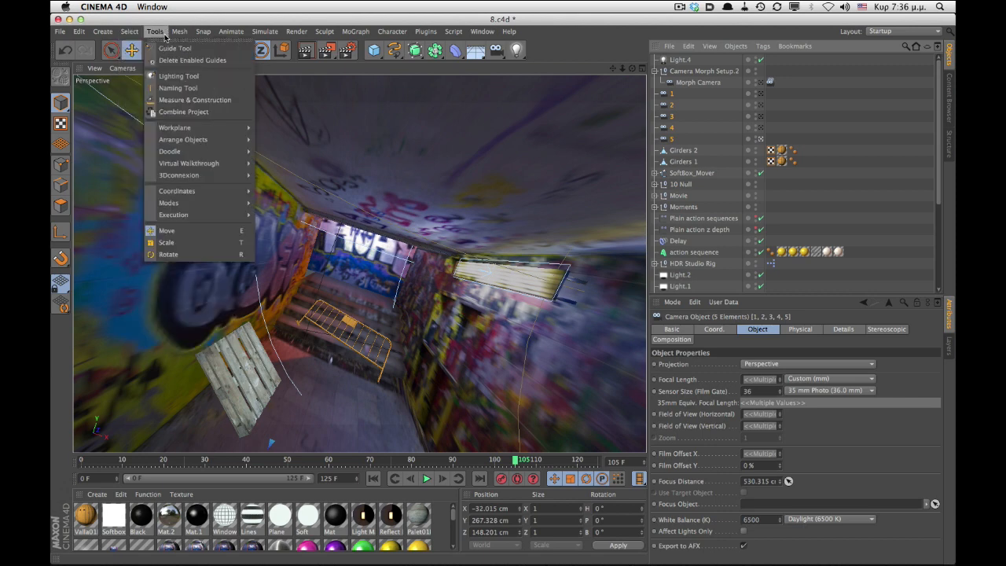
mouse_move(110, 34)
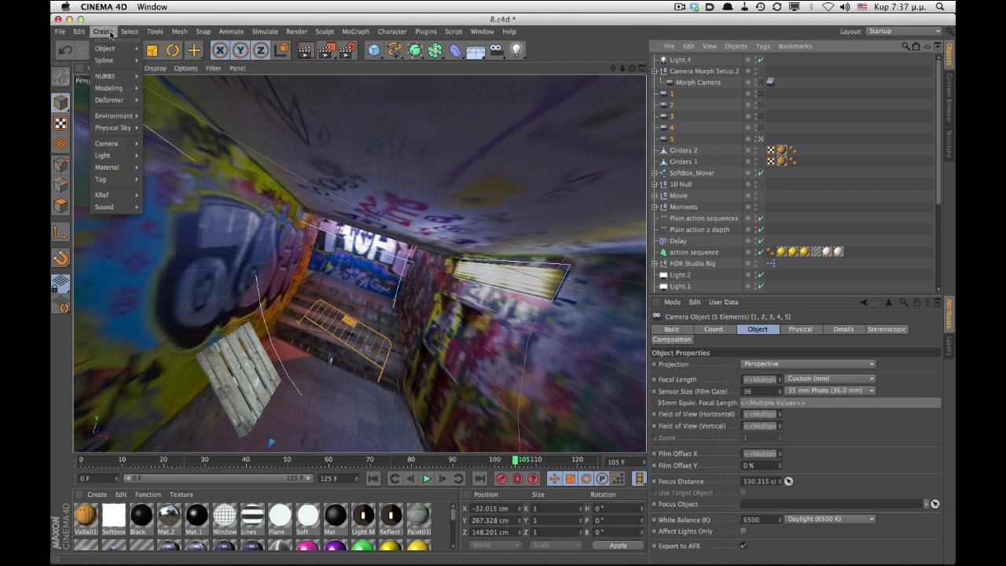
mouse_move(126, 146)
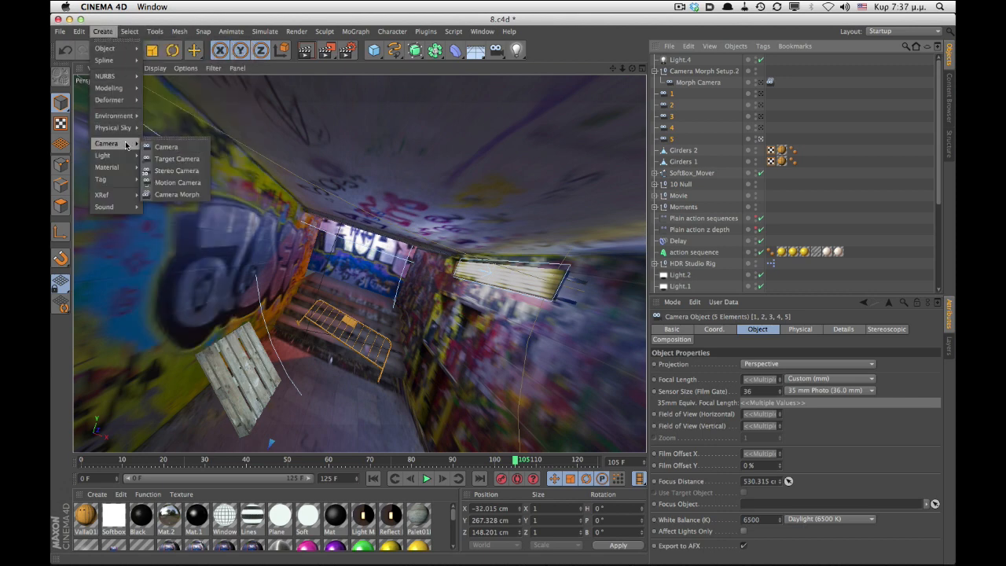
click(179, 194)
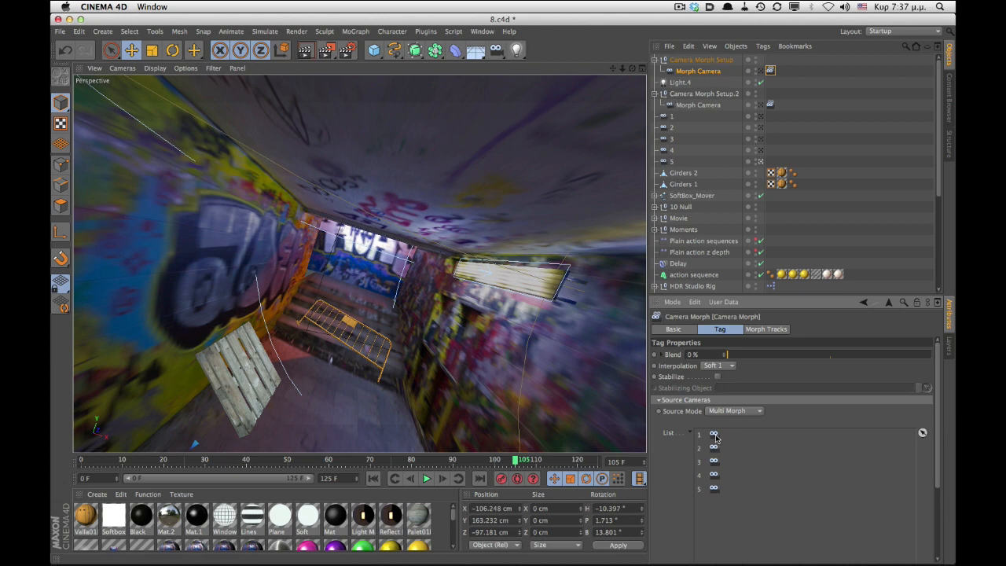
- Move camera 5 to the top of the morph's source camera list and back to the end
mouse_move(714, 492)
mouse_down()
mouse_move(714, 456)
mouse_move(711, 490)
mouse_up()
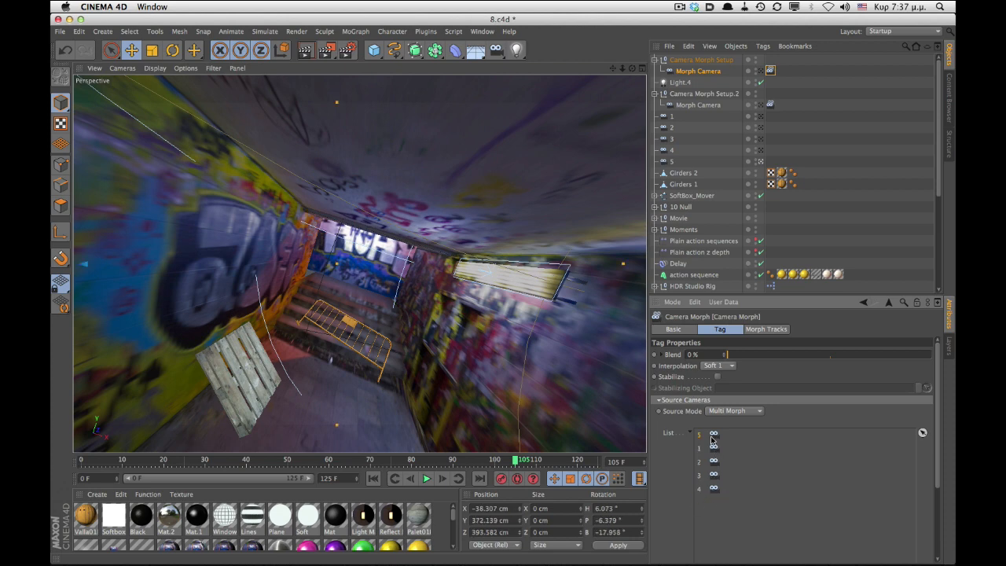
drag(712, 440, 718, 492)
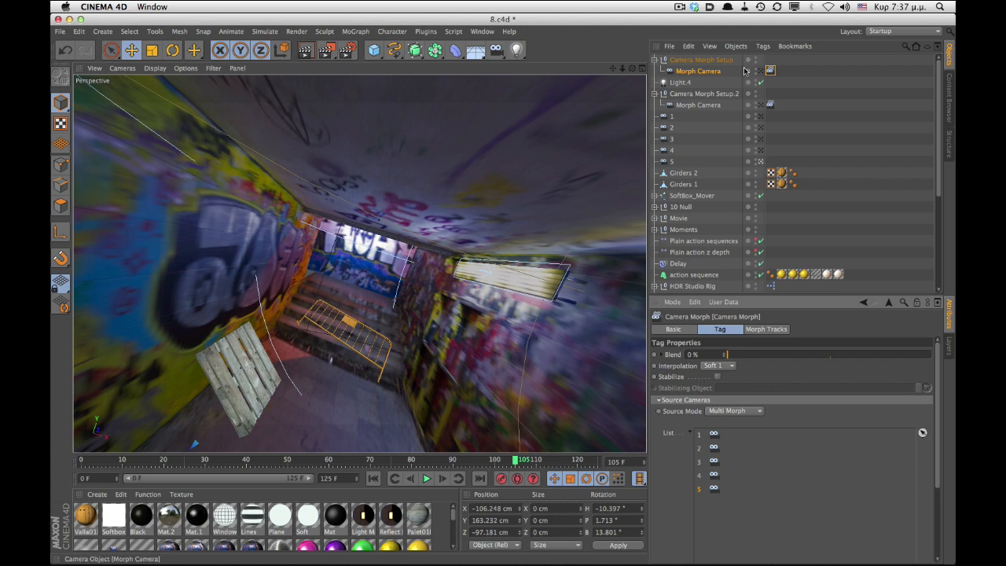
- Open the new Morph Camera's Camera Morph settings, scrub its Blend value and play the animation through it
click(715, 71)
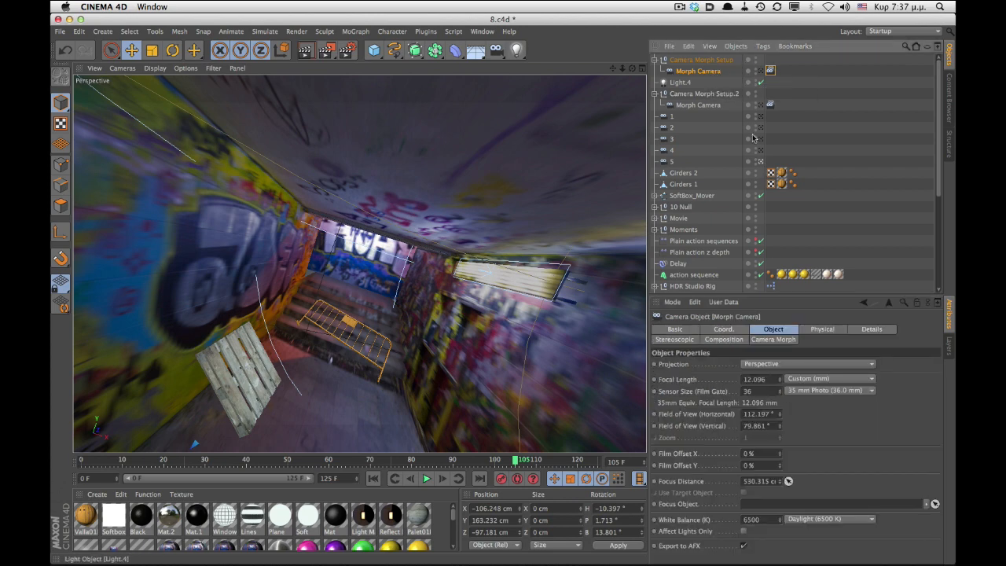
click(773, 339)
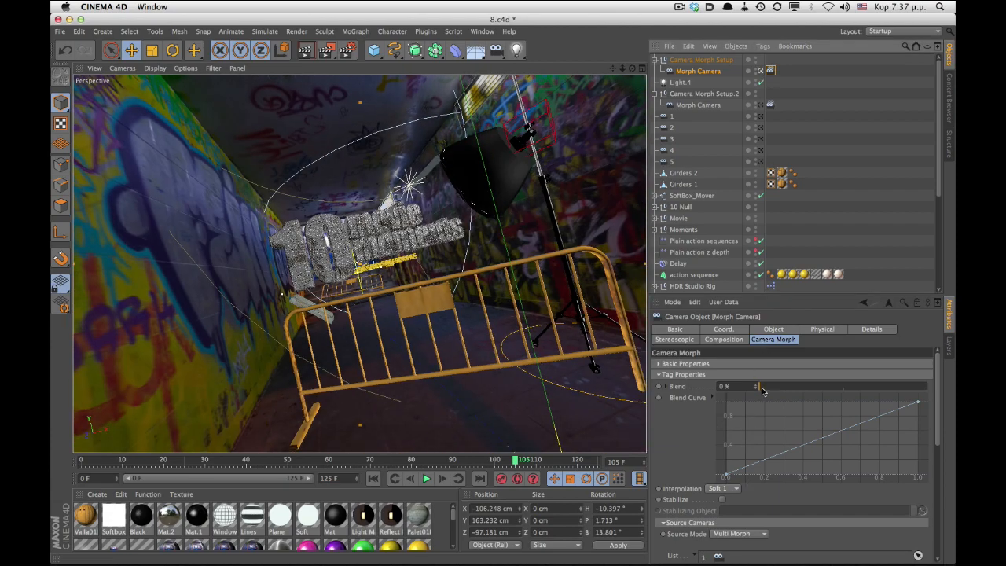
drag(759, 388, 738, 396)
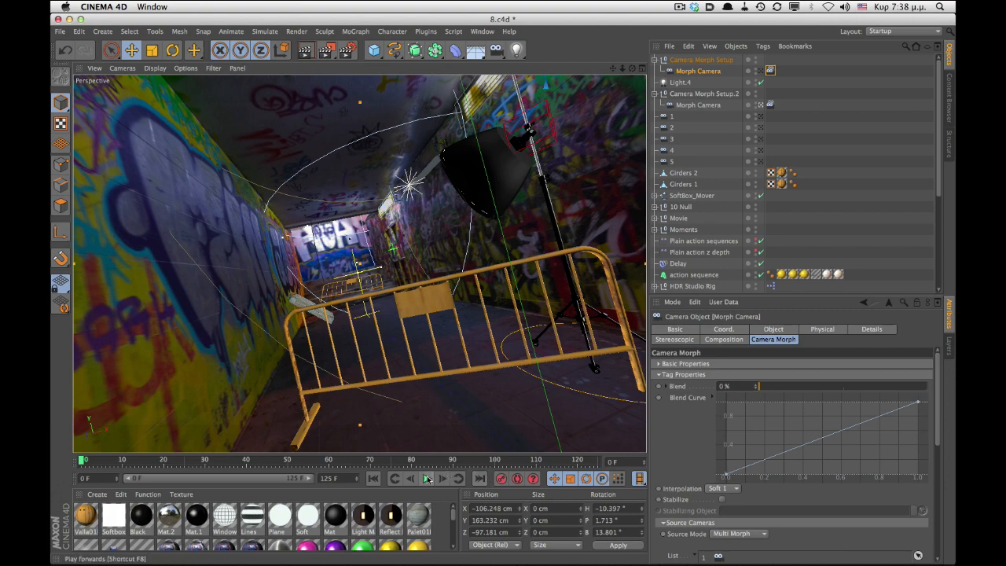
click(426, 479)
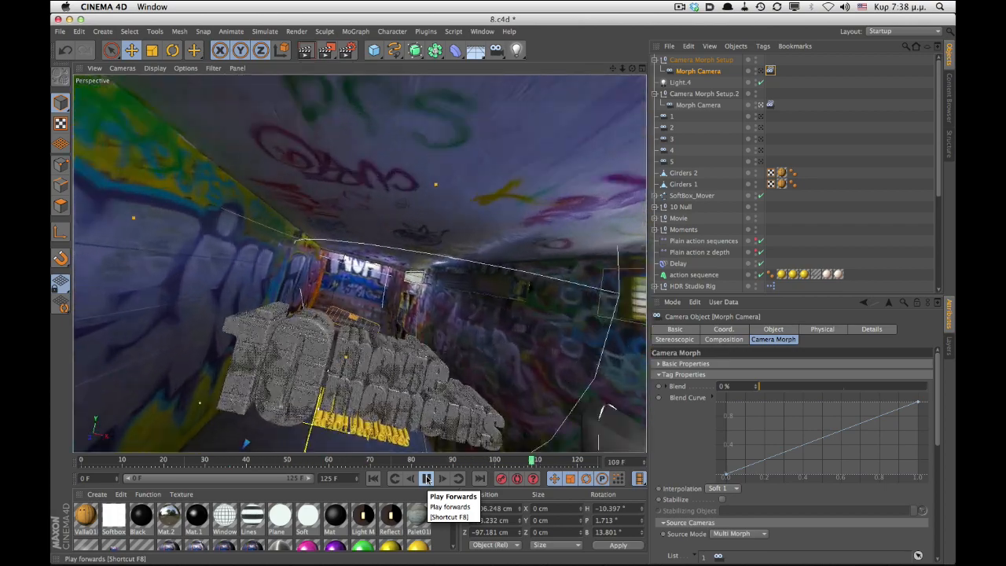
click(425, 478)
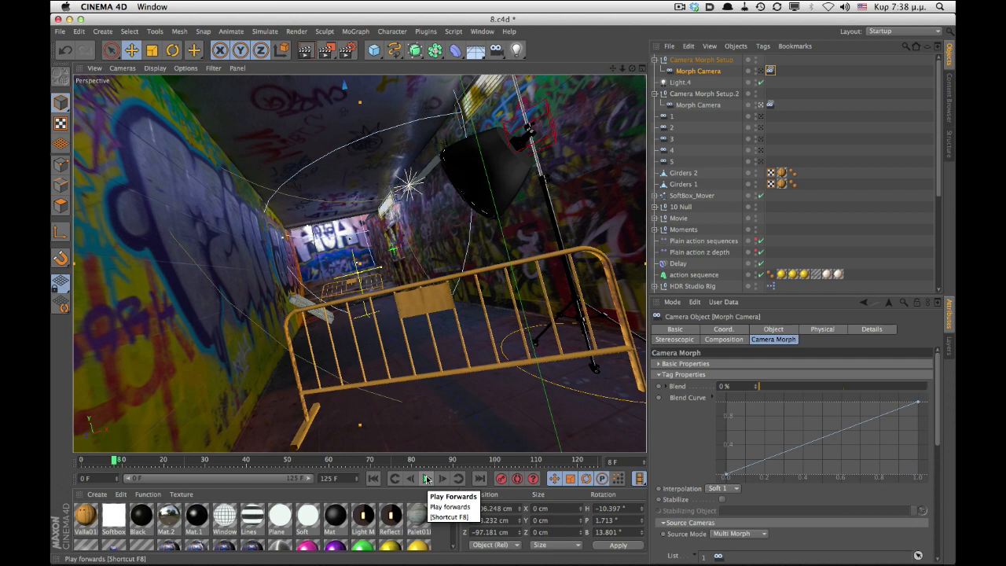